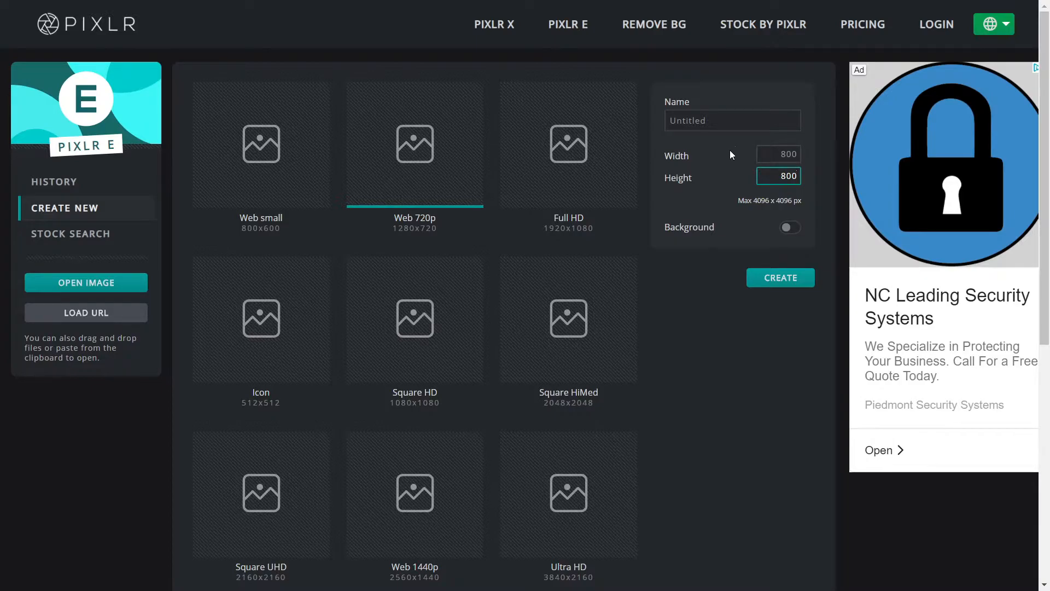
Create a new 800 x 800 px image named "Yt logo for Vid" with the background option off
click(727, 121)
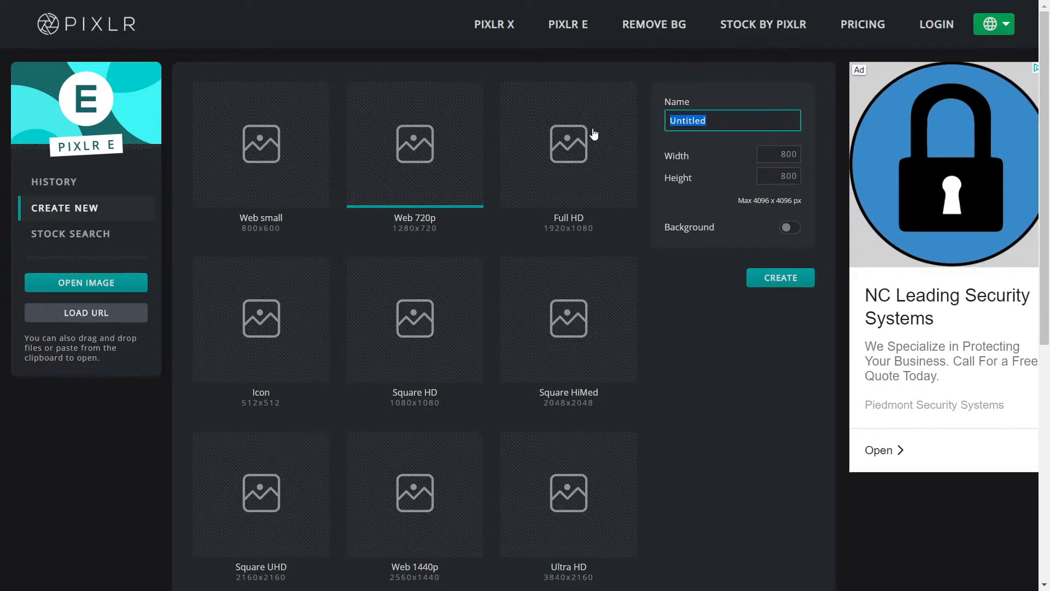
text(Yt logo for Vid)
click(783, 231)
click(784, 231)
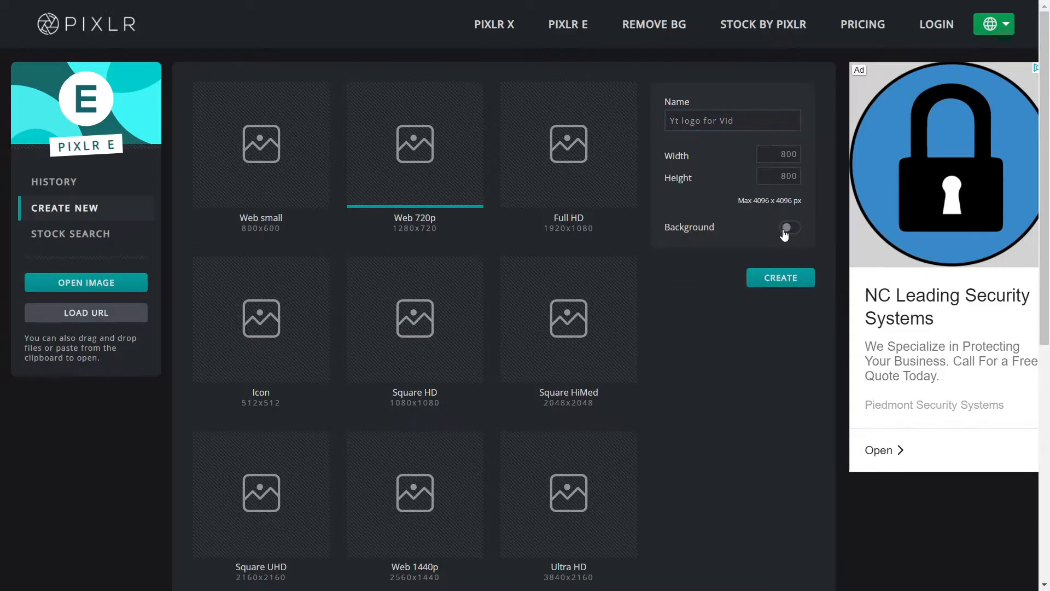
click(780, 279)
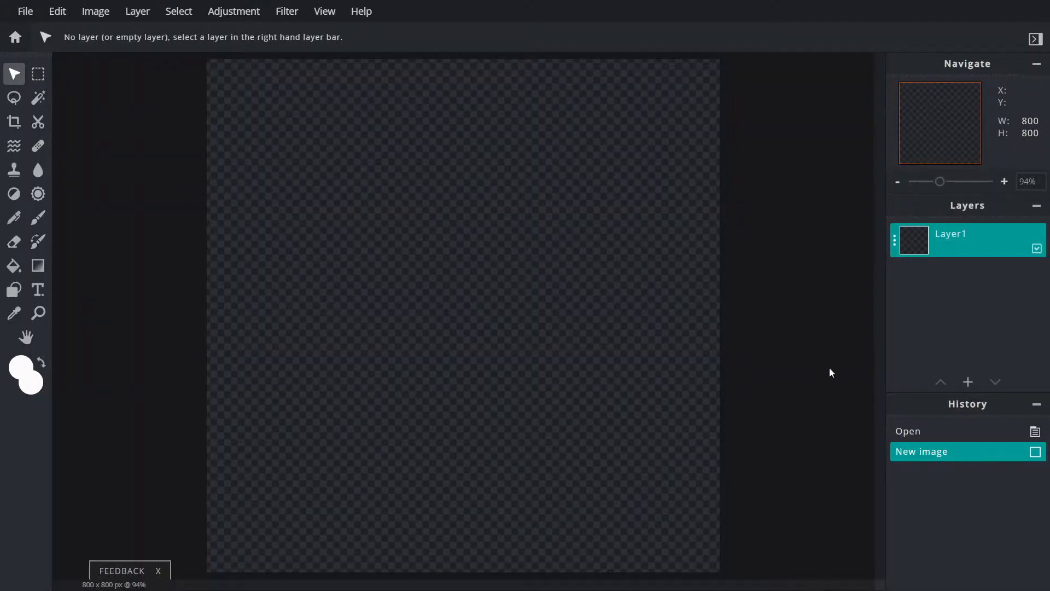
click(968, 382)
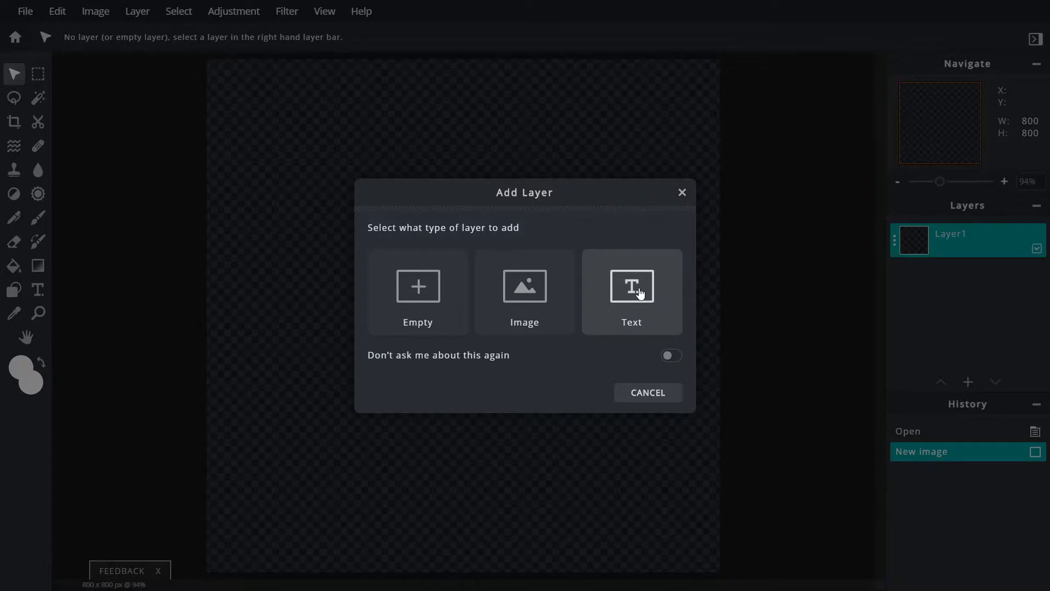
click(682, 193)
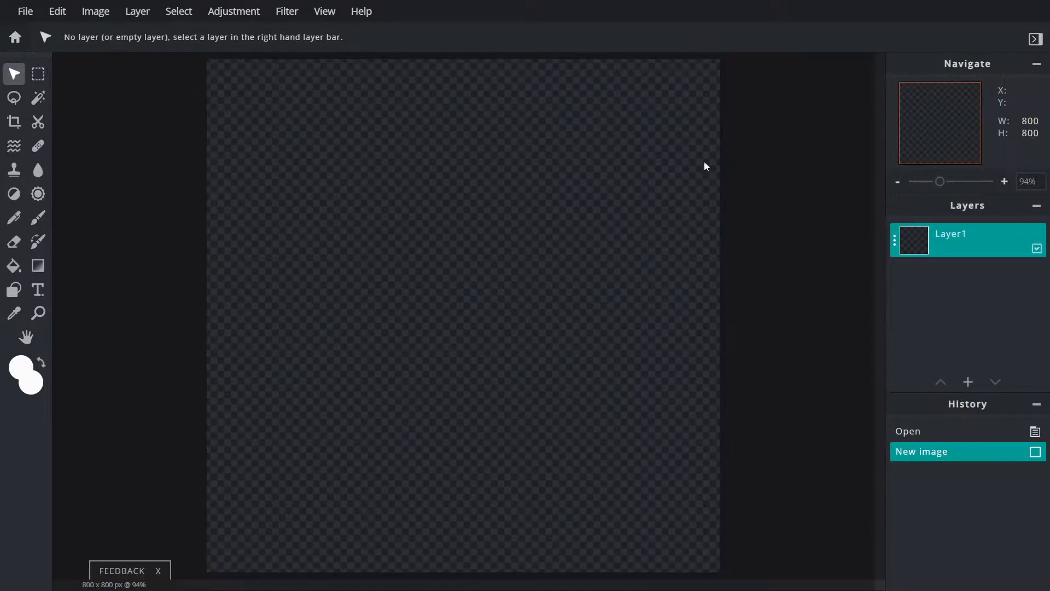
click(523, 46)
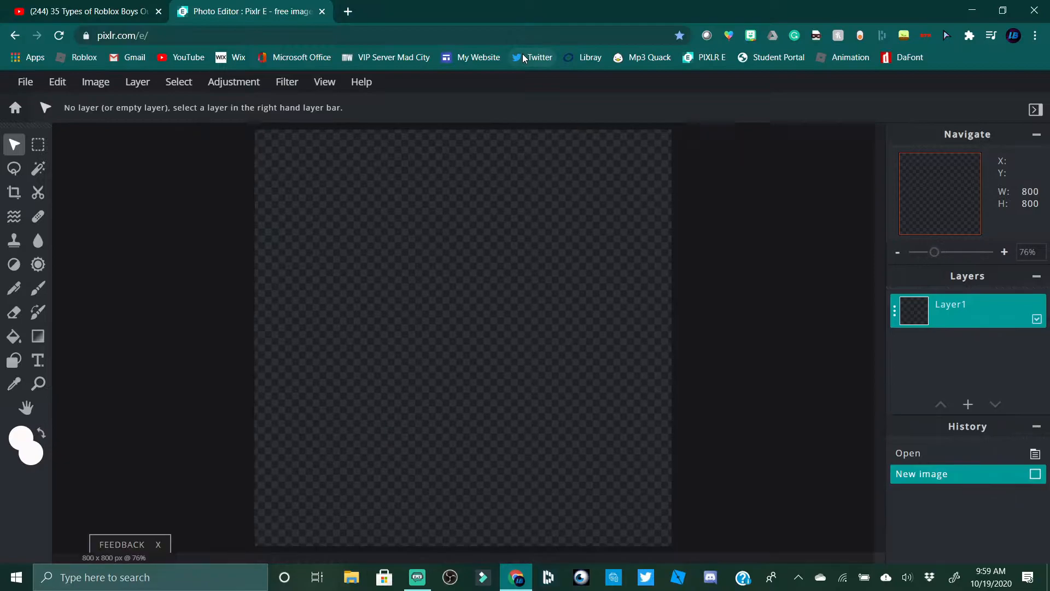
Search Google Images in a new browser tab for "galaxy background download free stunning backgrounds"
click(348, 12)
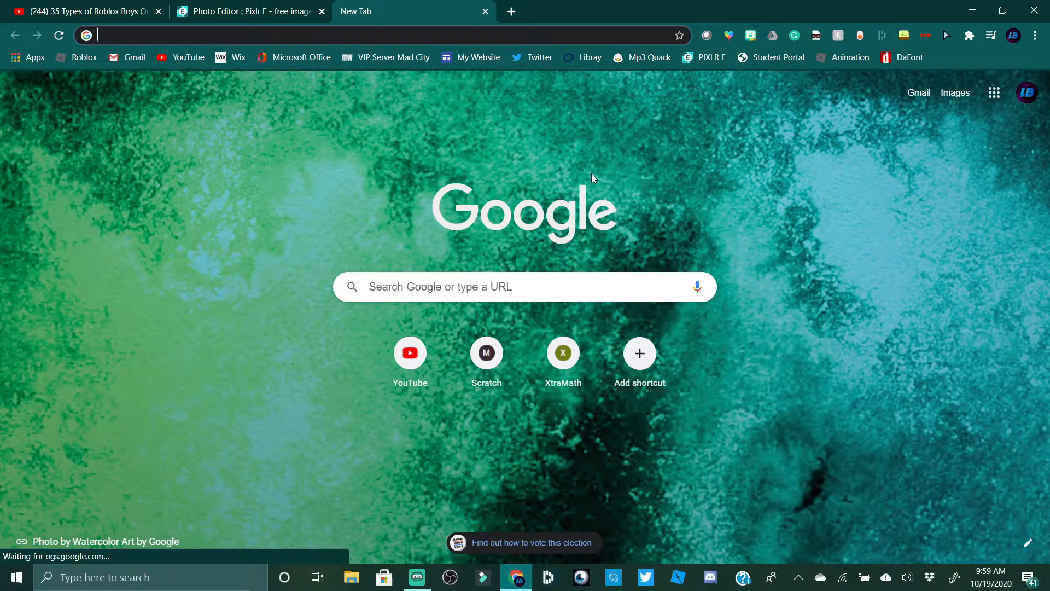
text(gal)
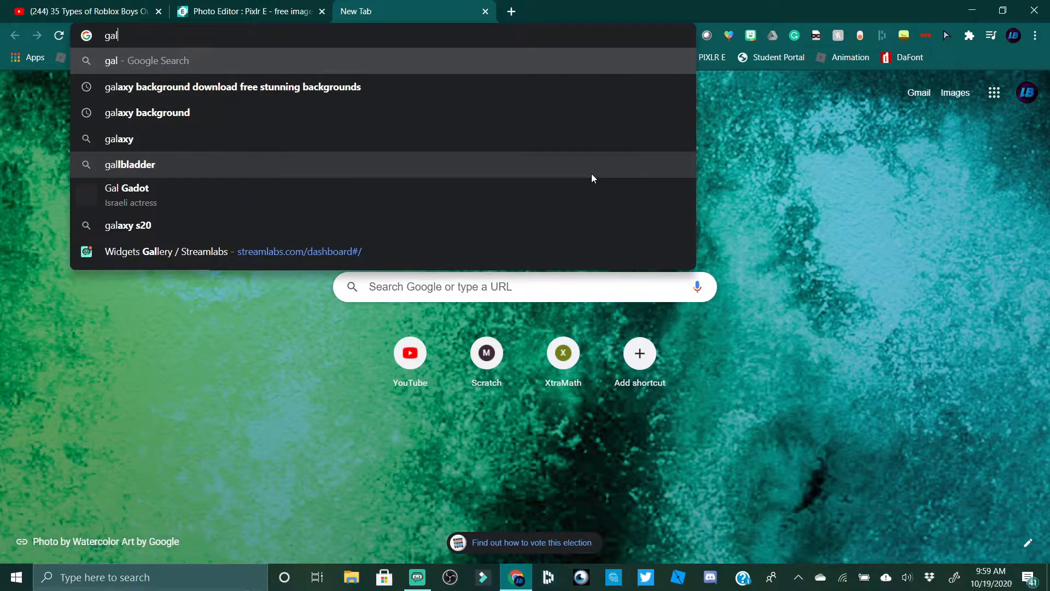
click(233, 87)
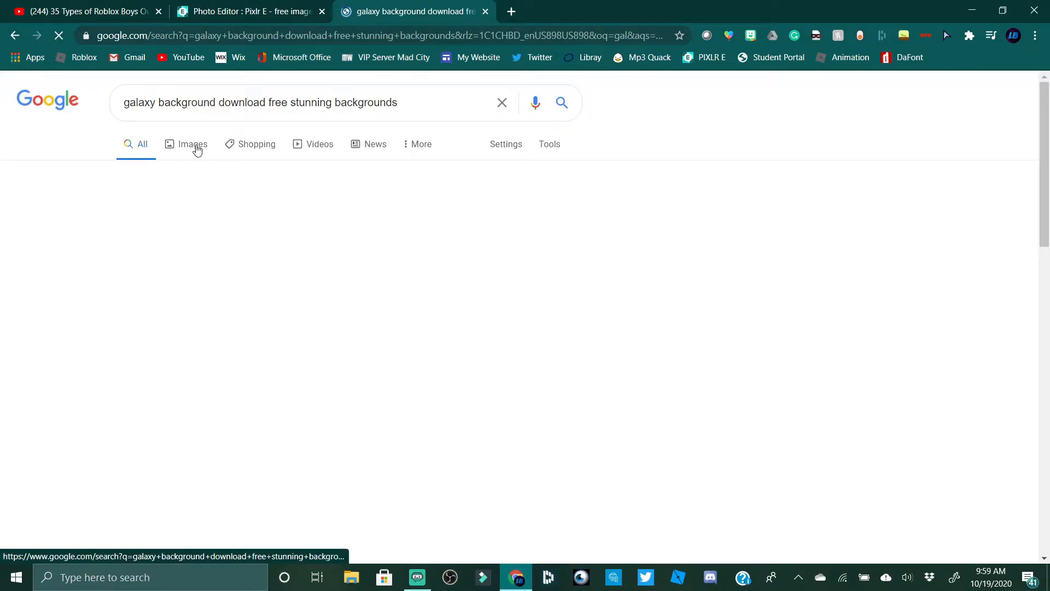
click(197, 148)
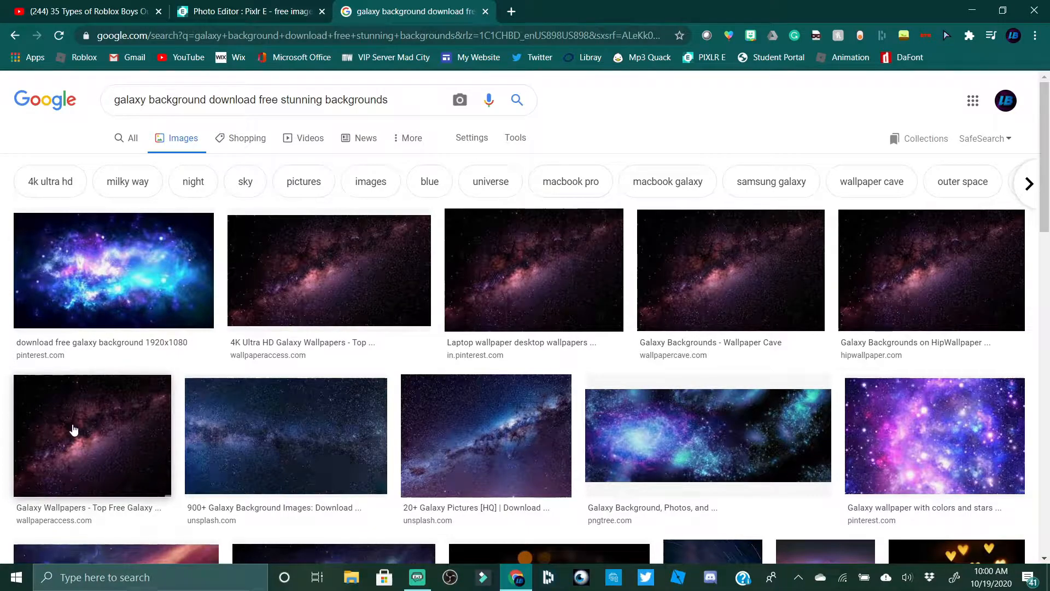
Open the WallpaperAccess galaxy wallpaper preview in the image results and copy the image
click(101, 438)
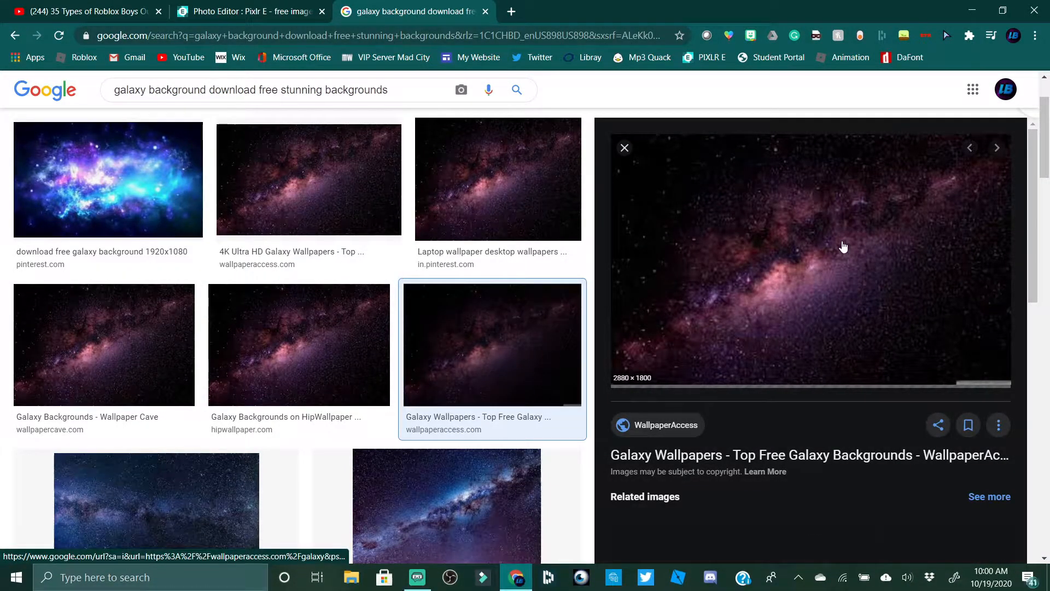
right_click(833, 280)
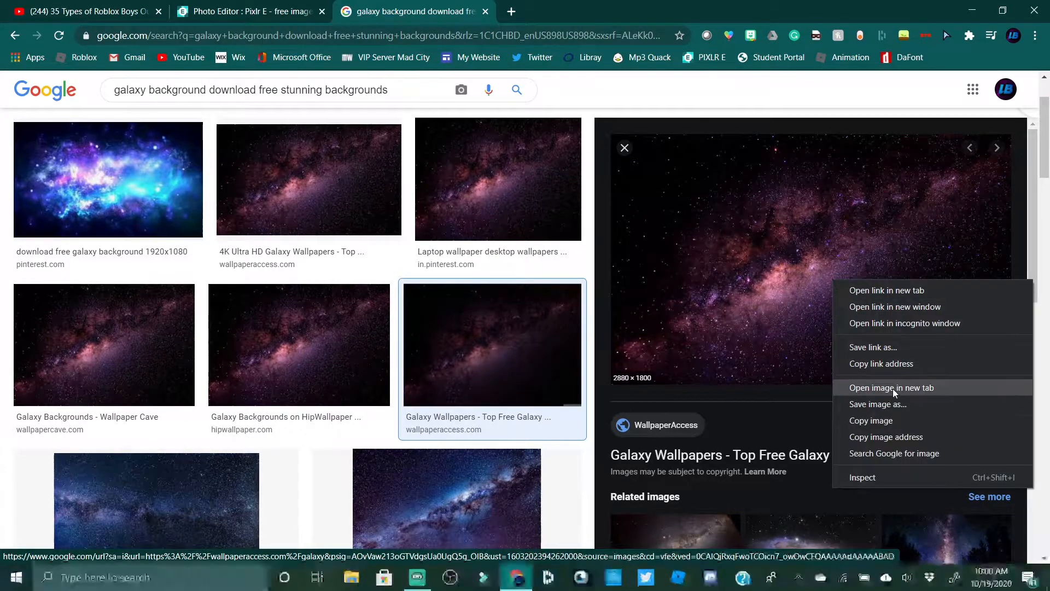
click(887, 421)
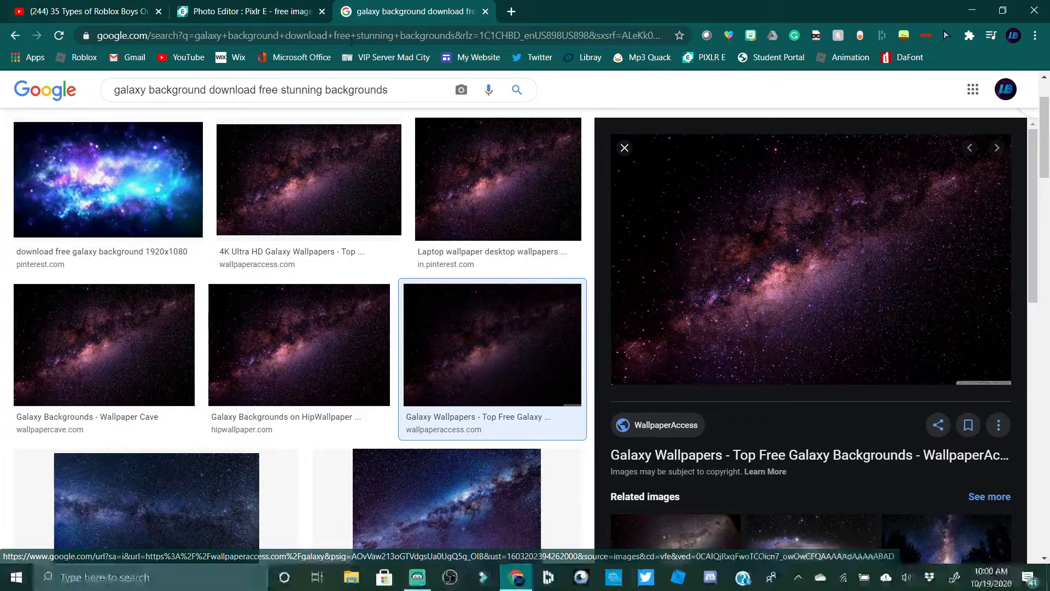
Return to Pixlr E and paste the copied galaxy image twice as separate layers
click(257, 12)
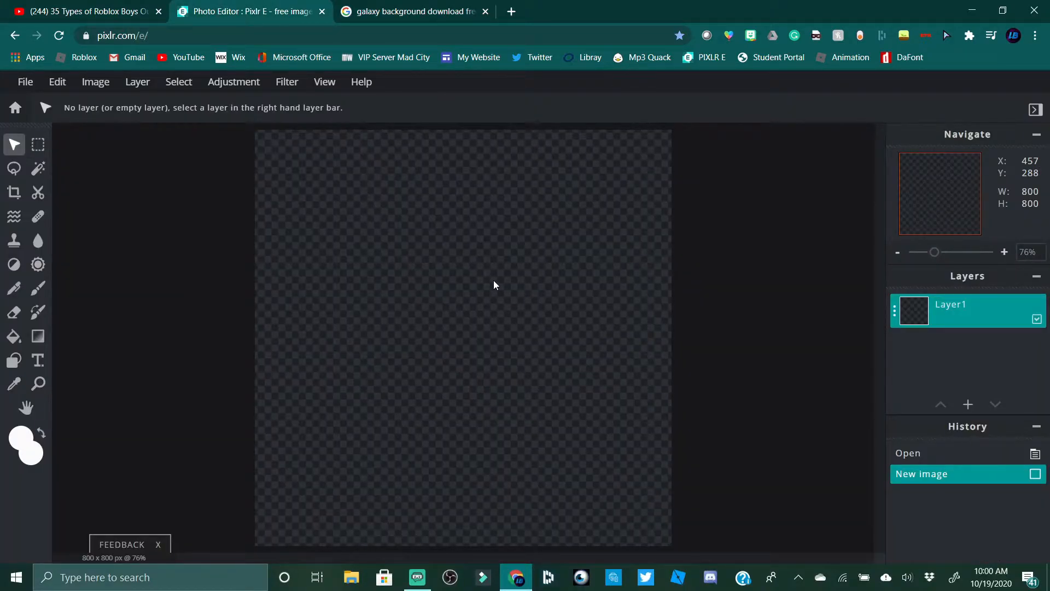
key(ctrl+v)
key(ctrl+v)
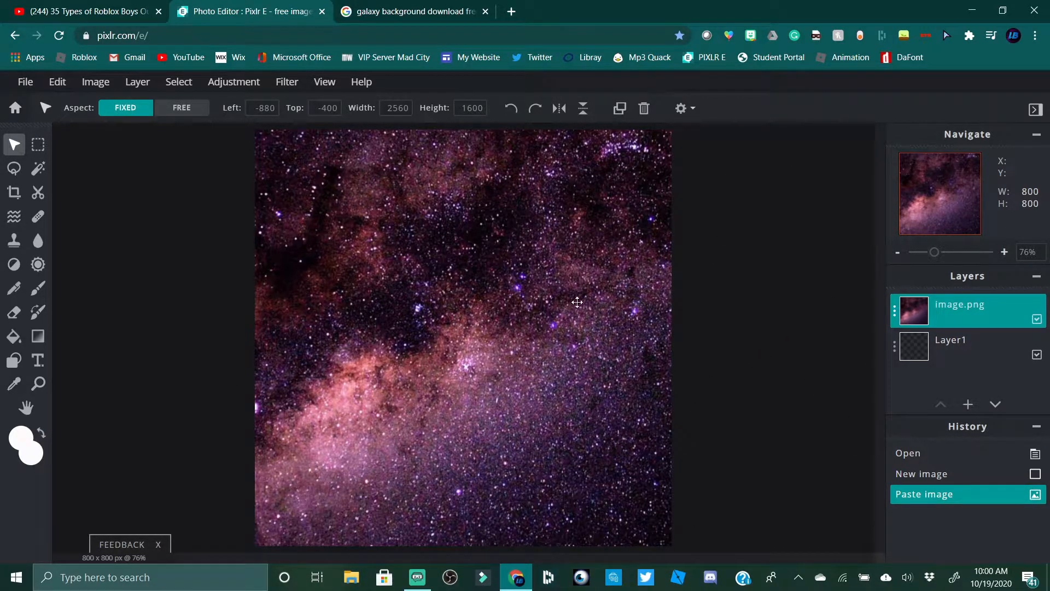
key(ctrl+v)
Apply Hue & saturation to the upper galaxy layer with Colorize on and the hue set to 131
click(226, 87)
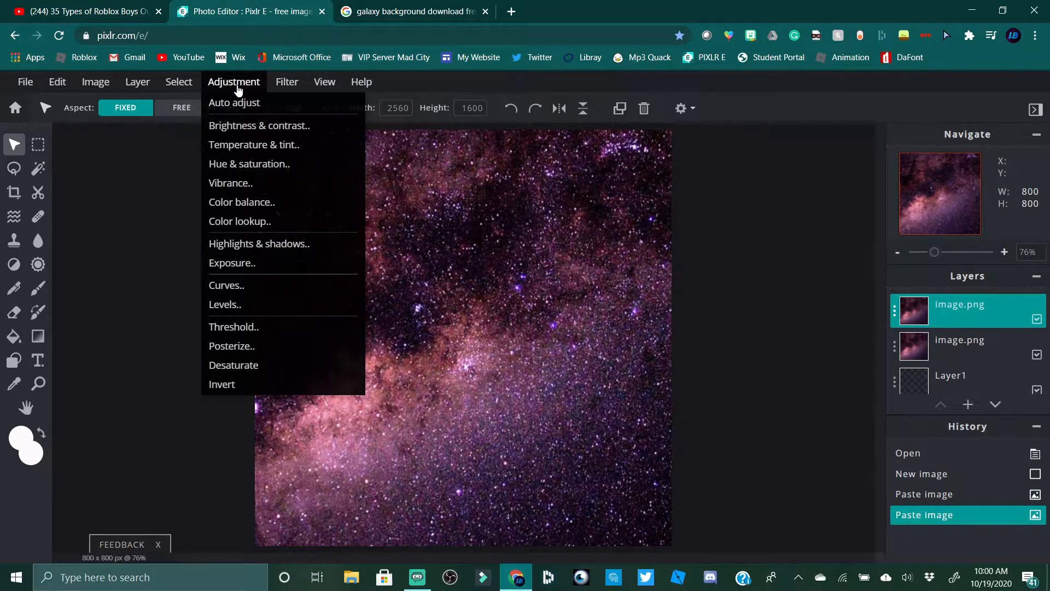
click(254, 165)
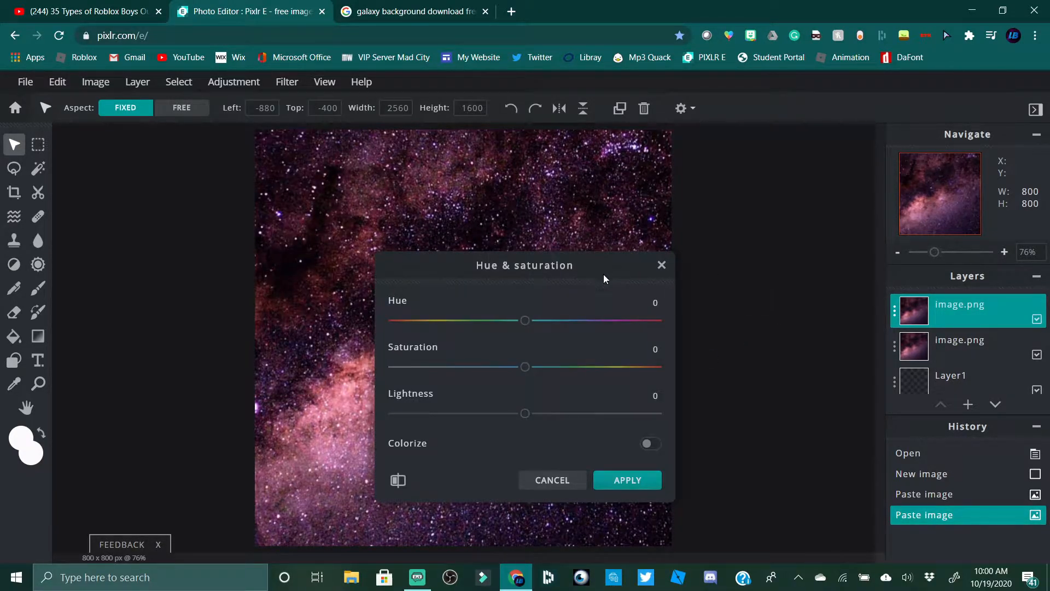
drag(581, 266, 855, 159)
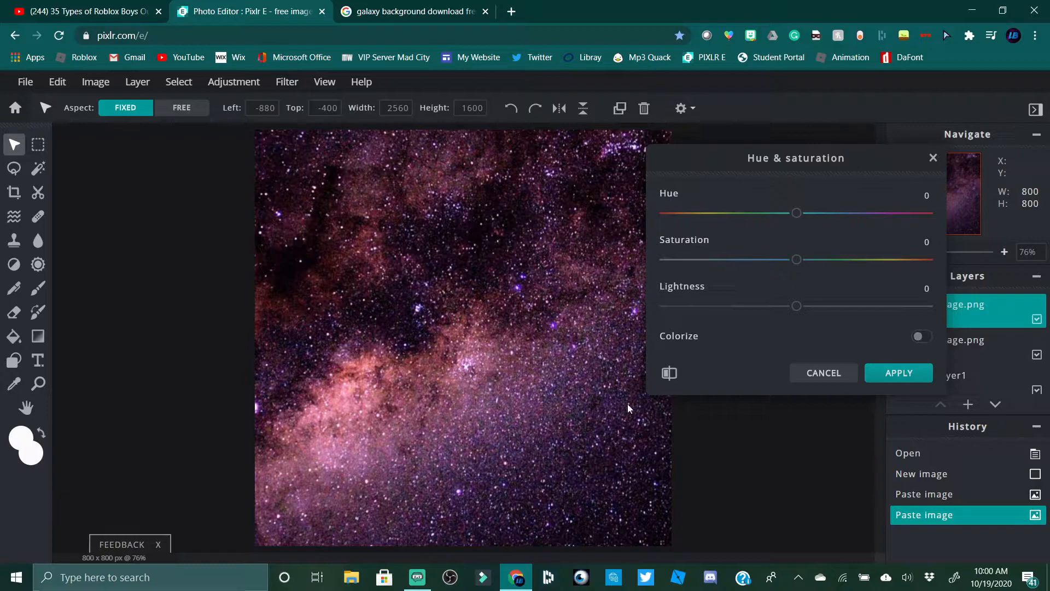
click(920, 337)
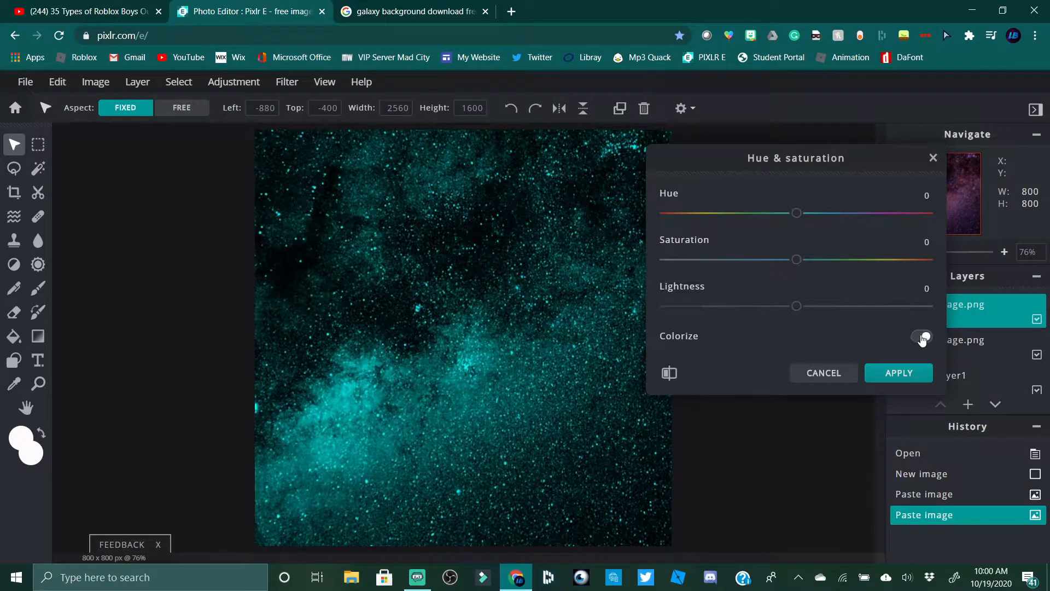
drag(797, 214, 893, 218)
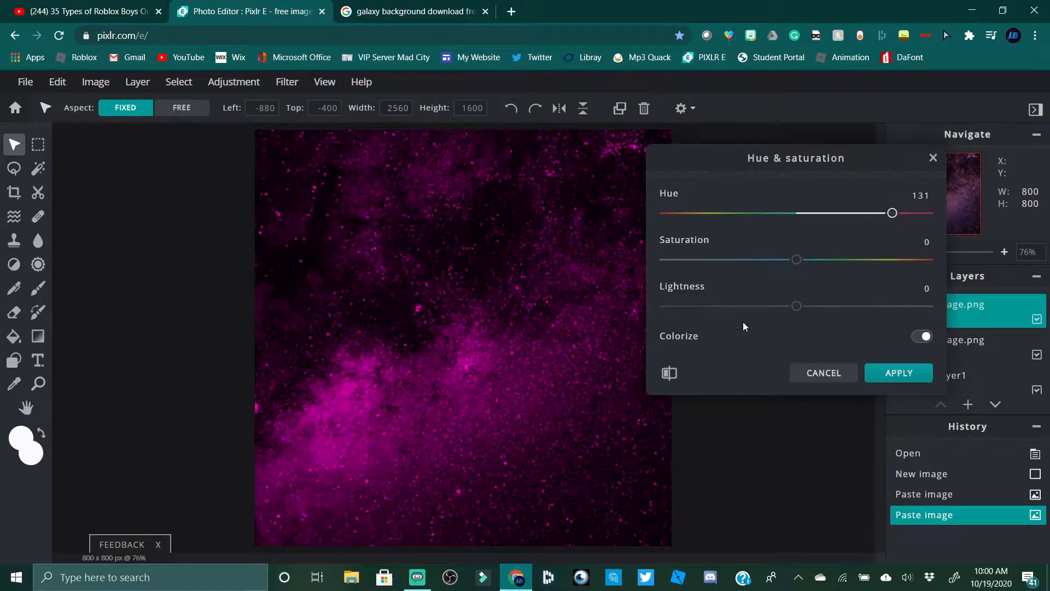
drag(795, 260, 823, 268)
drag(933, 264, 794, 265)
drag(795, 310, 797, 311)
click(910, 375)
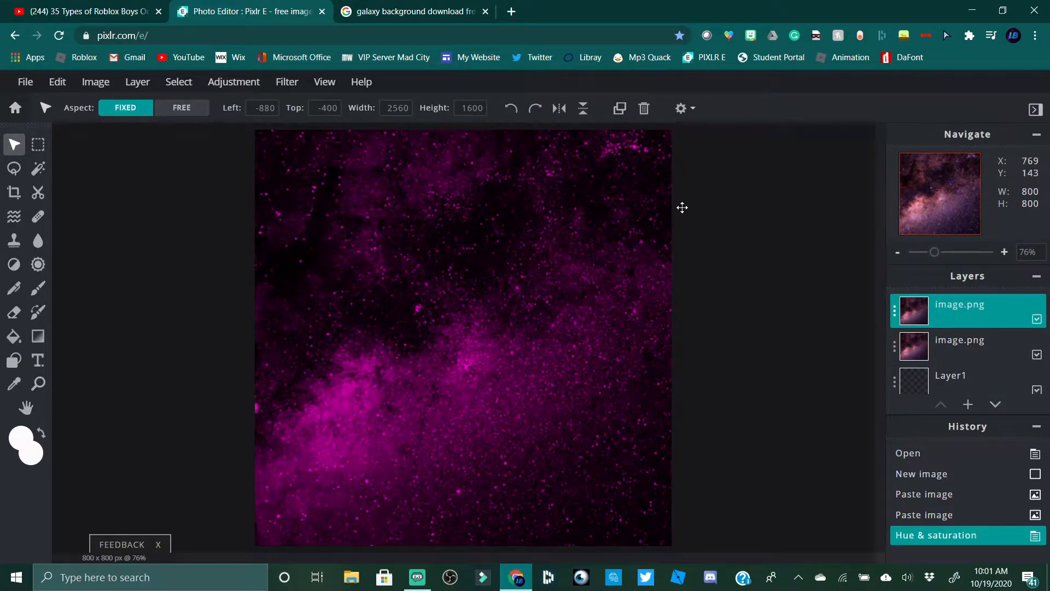
Delete the uncolorized galaxy layer lying beneath the magenta one
click(952, 356)
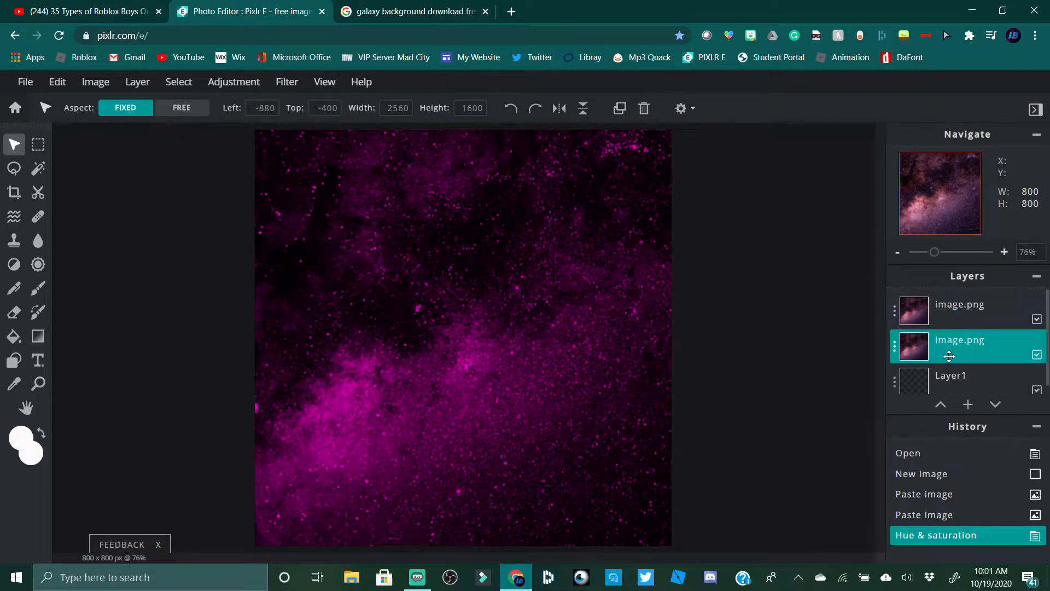
click(895, 350)
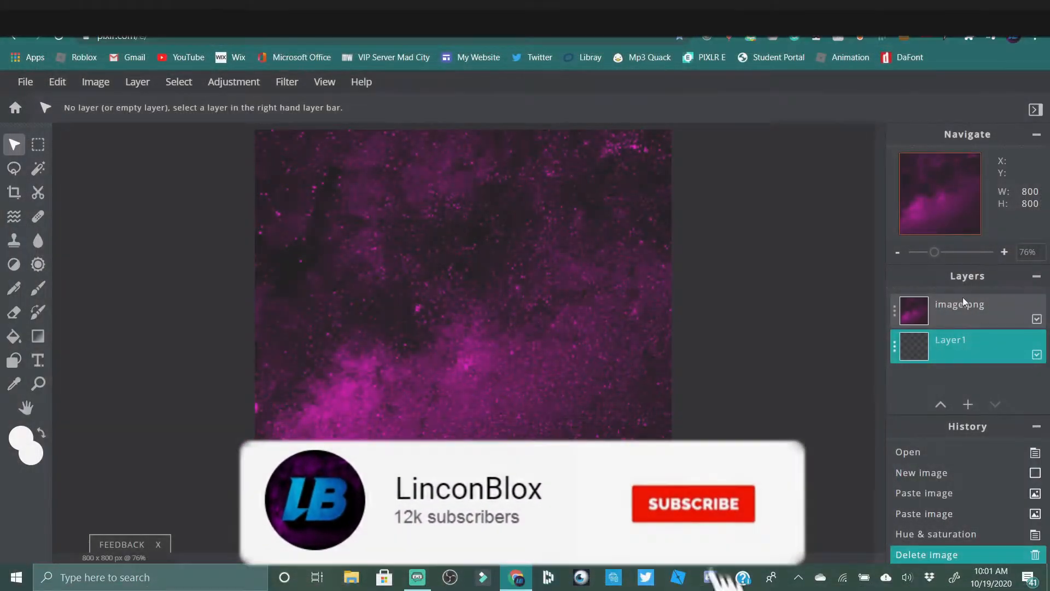
Add a text layer directly above the magenta galaxy layer
click(962, 311)
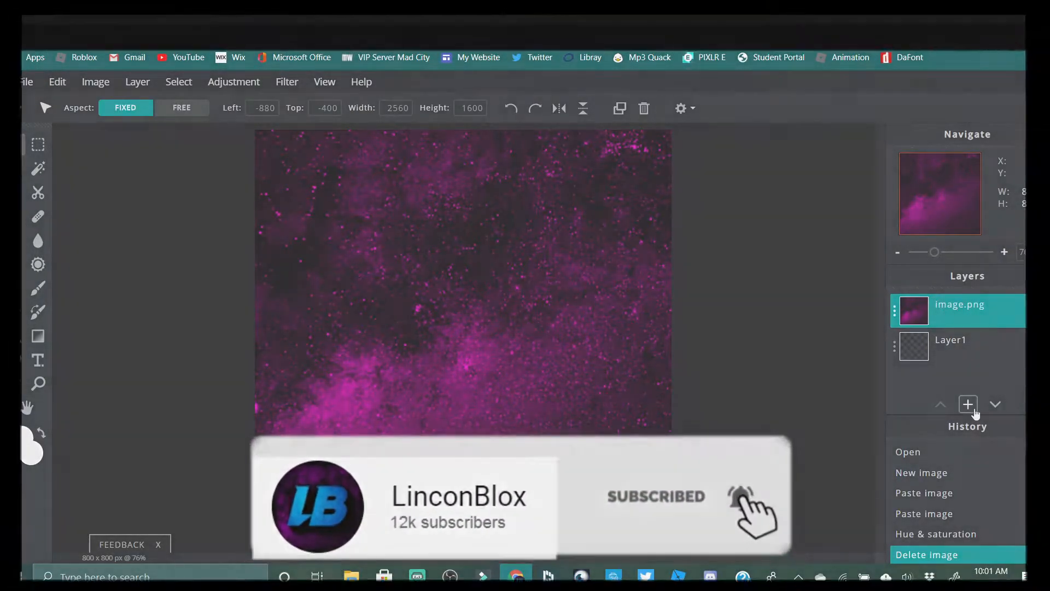
click(967, 404)
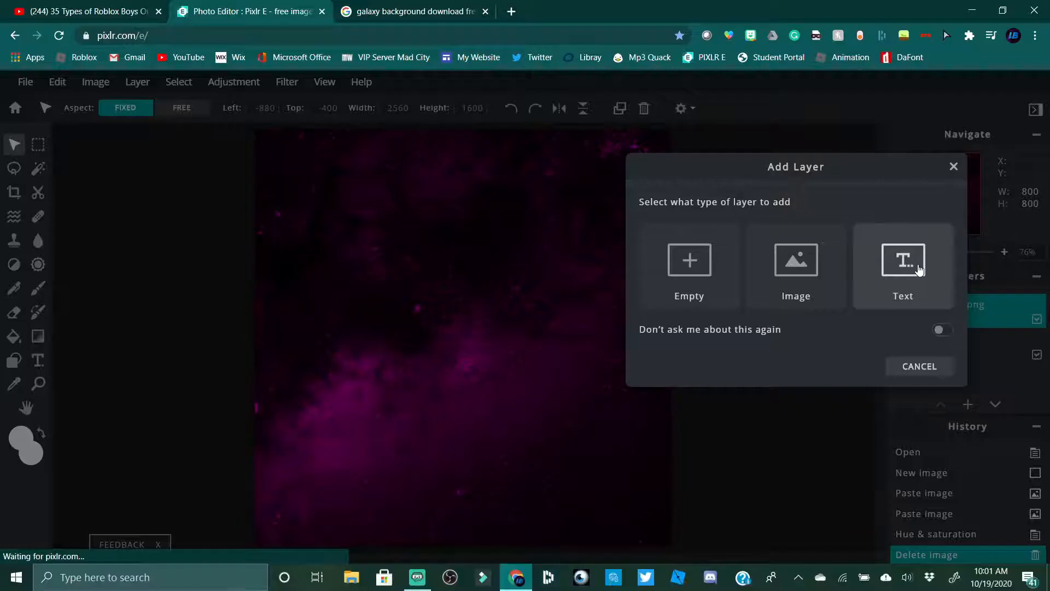
click(903, 263)
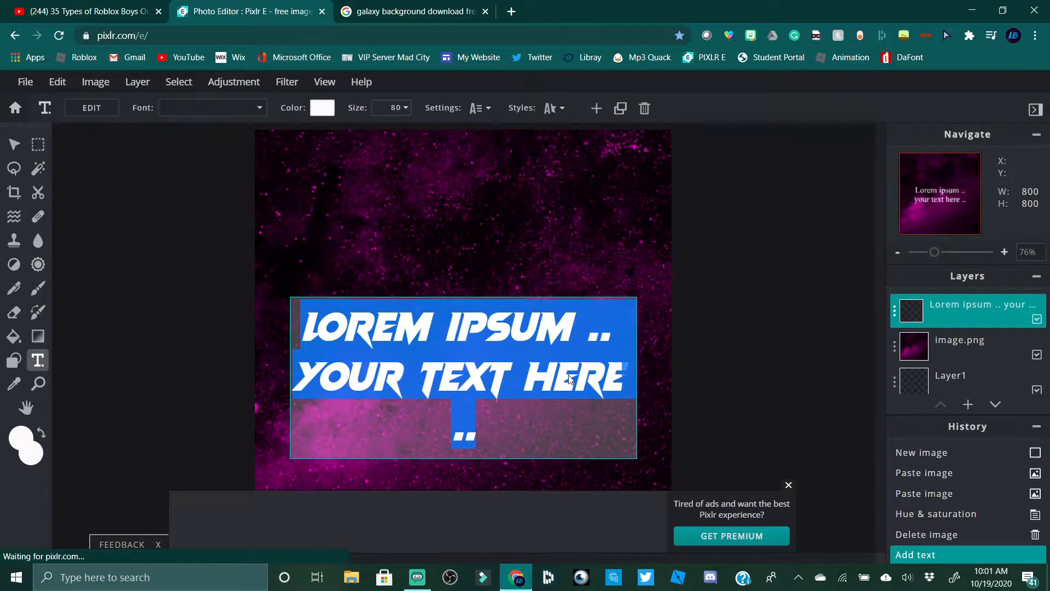
Try LEMONMILK-R on the placeholder text, set its font to Arial, and move the text up and left on the canvas
click(215, 109)
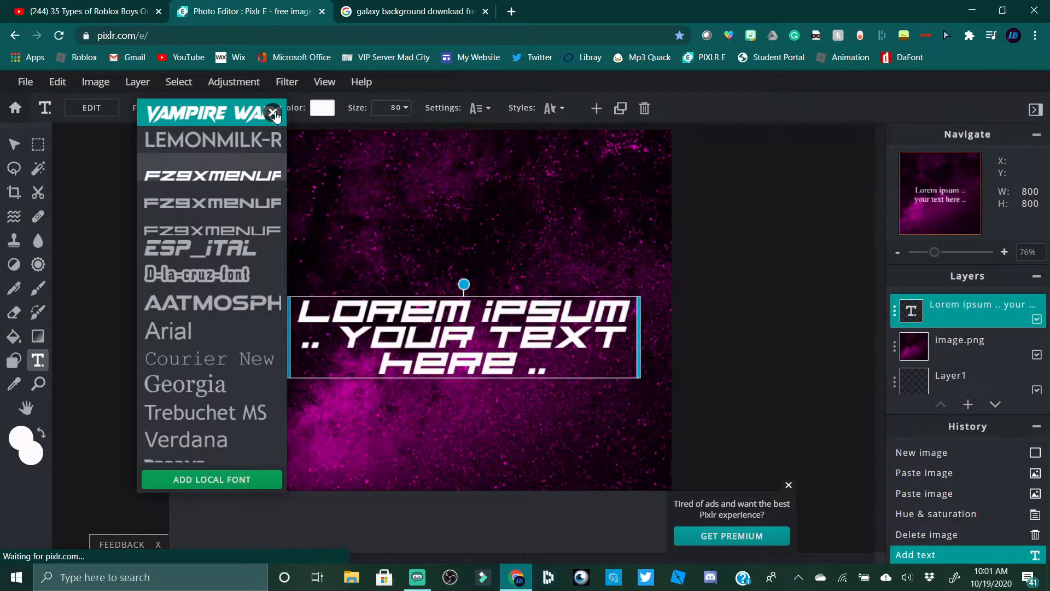
click(274, 111)
click(227, 108)
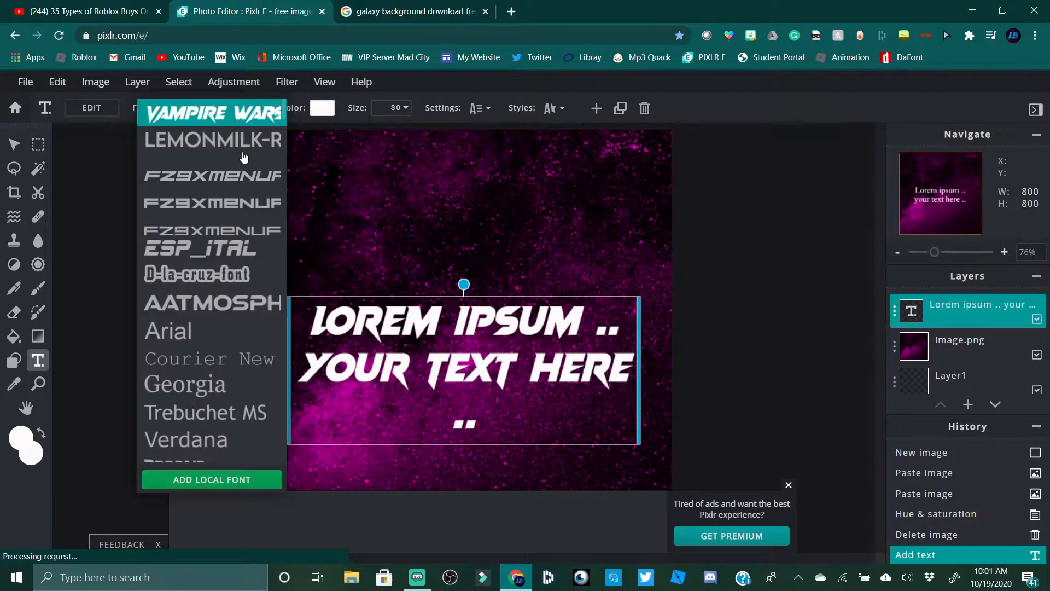
click(237, 141)
click(228, 110)
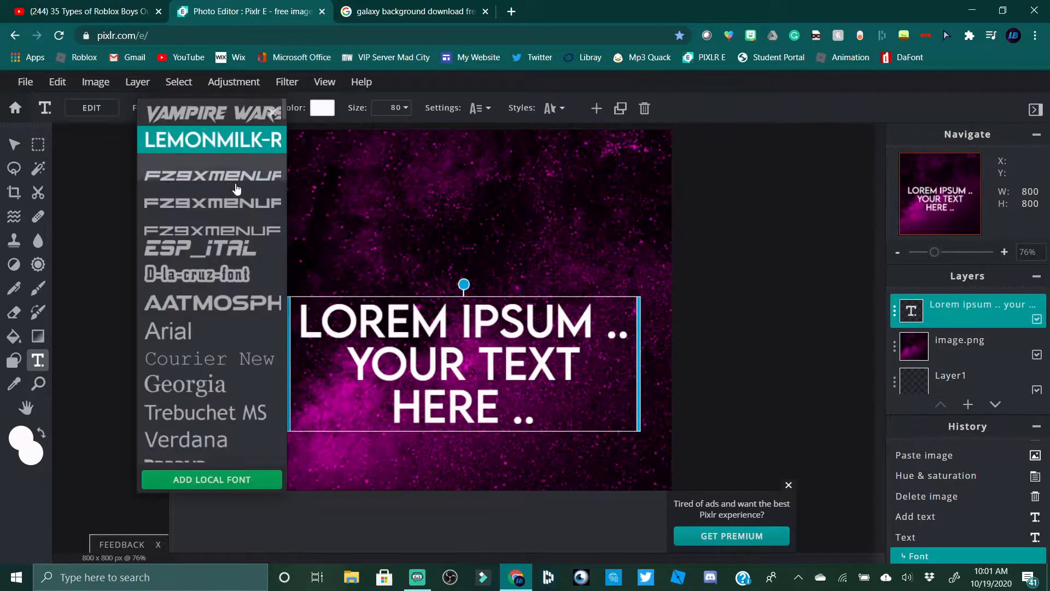
click(169, 330)
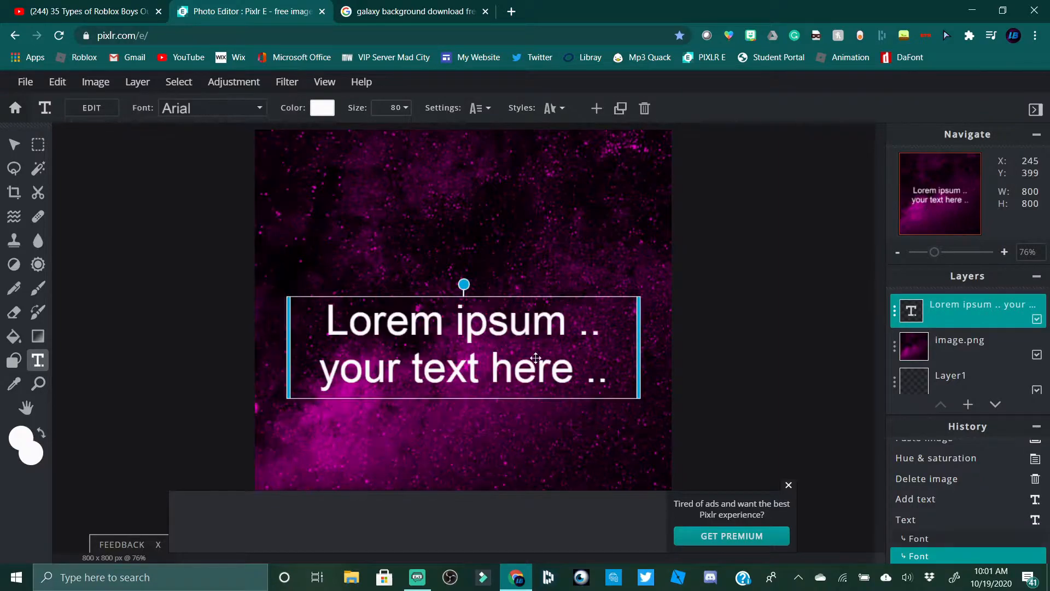
drag(541, 318, 506, 245)
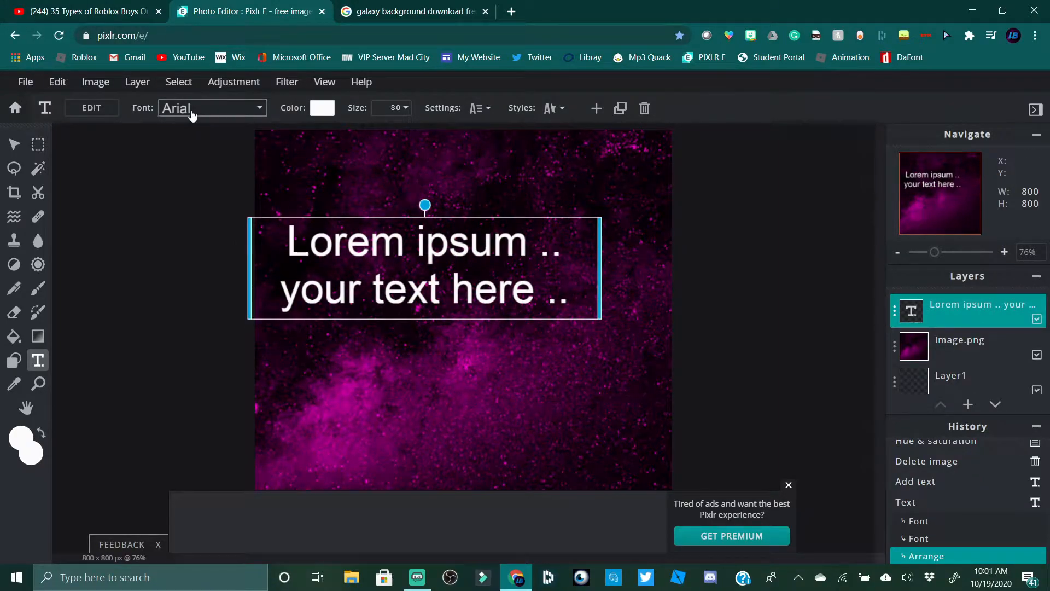
Browse the font list for a typeface suited to the placeholder text
click(192, 109)
scroll(214, 292, down, 5)
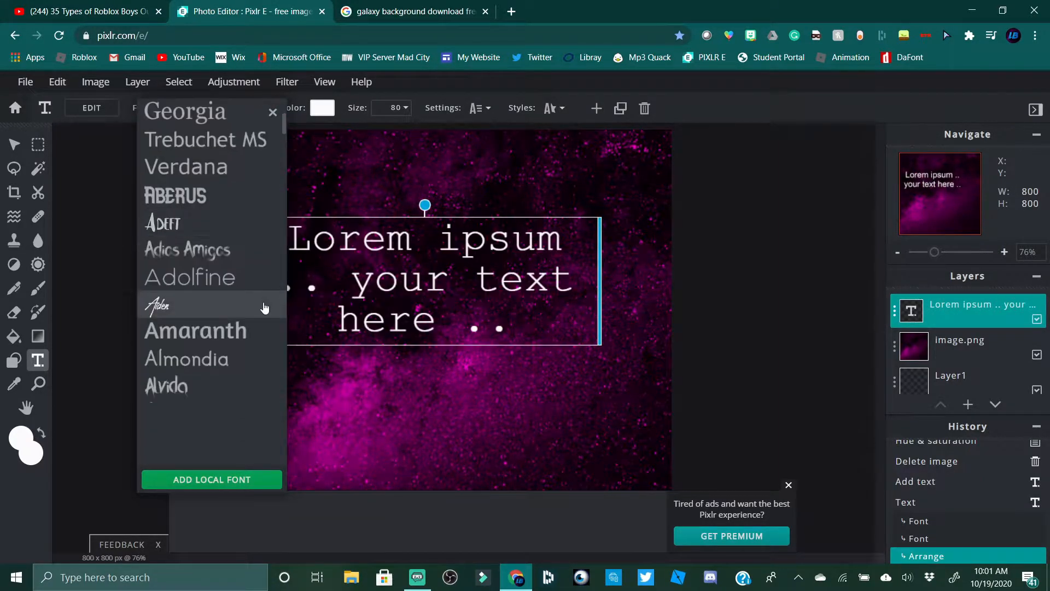
scroll(195, 272, down, 7)
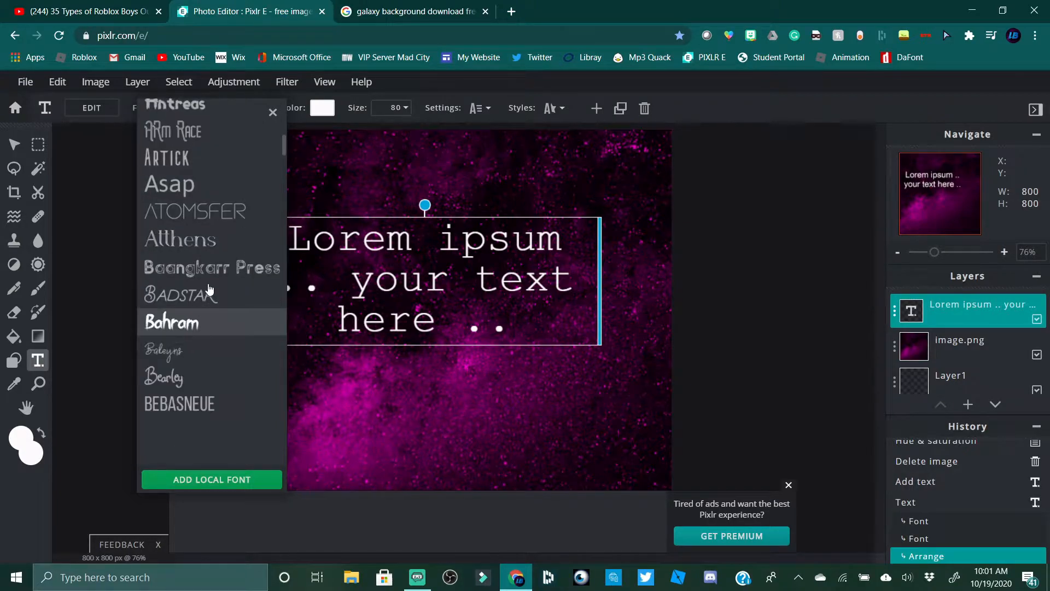
scroll(203, 249, up, 9)
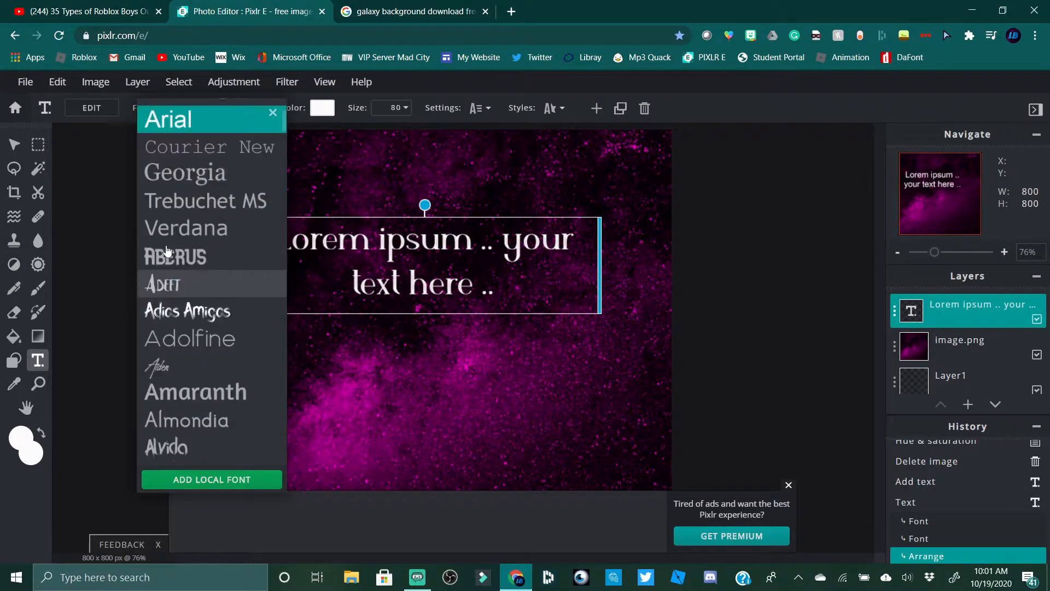
scroll(161, 251, up, 3)
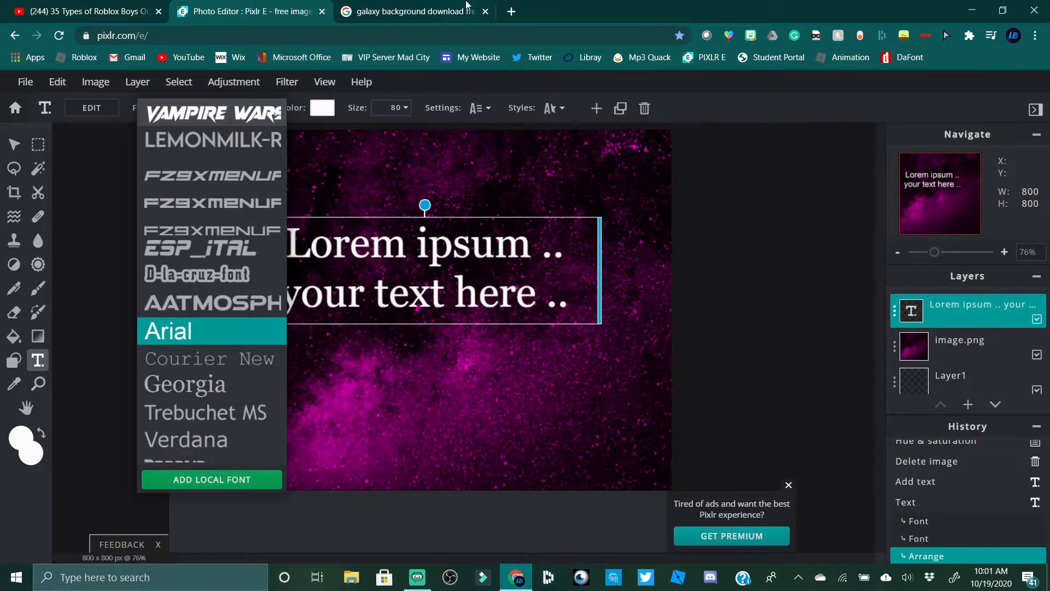
Open dafont.com in a new browser tab
click(512, 12)
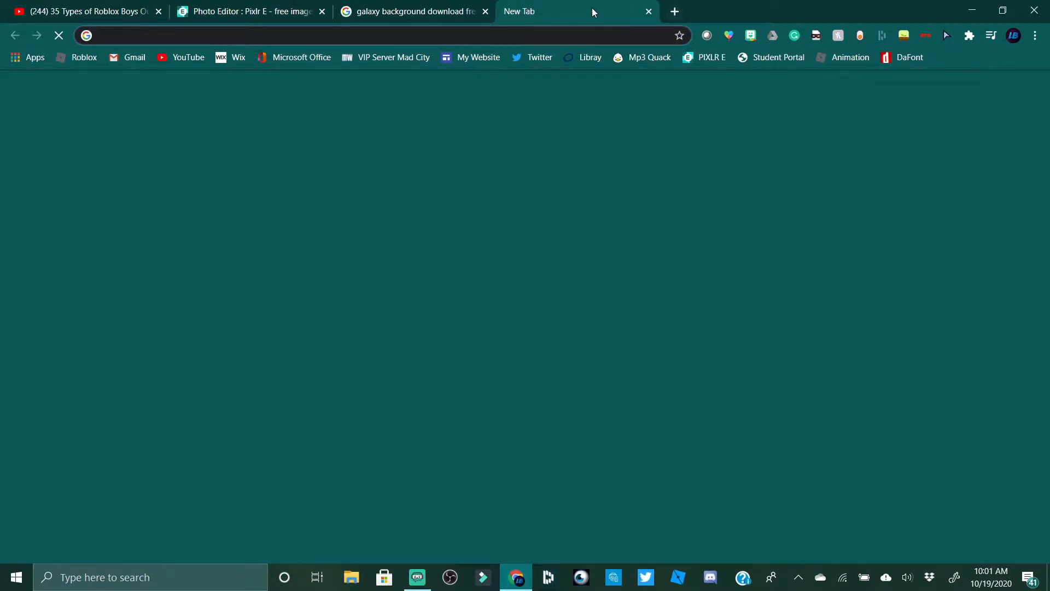
text(dafont)
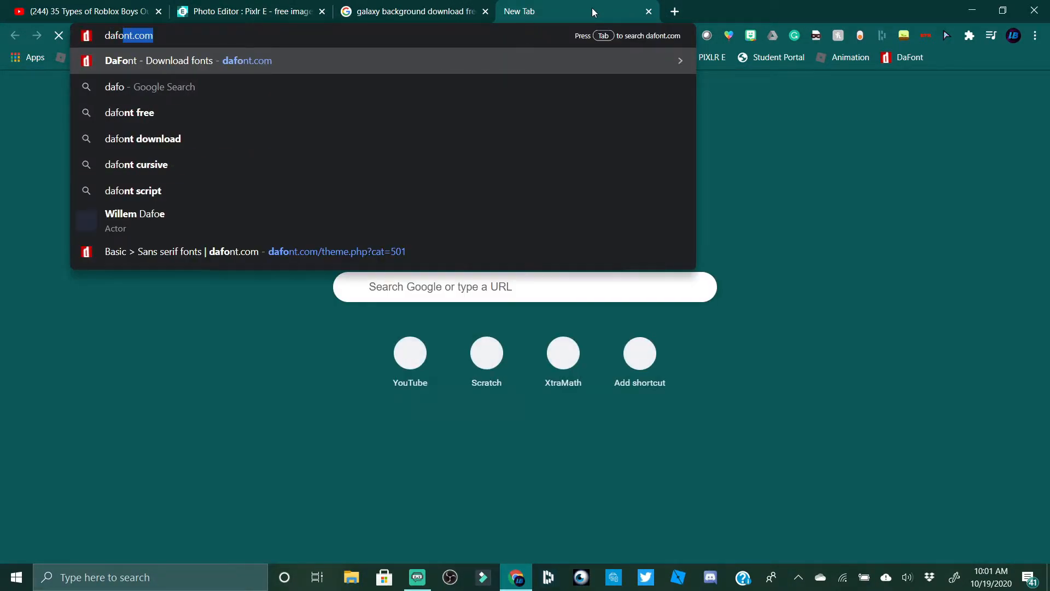
text(.com)
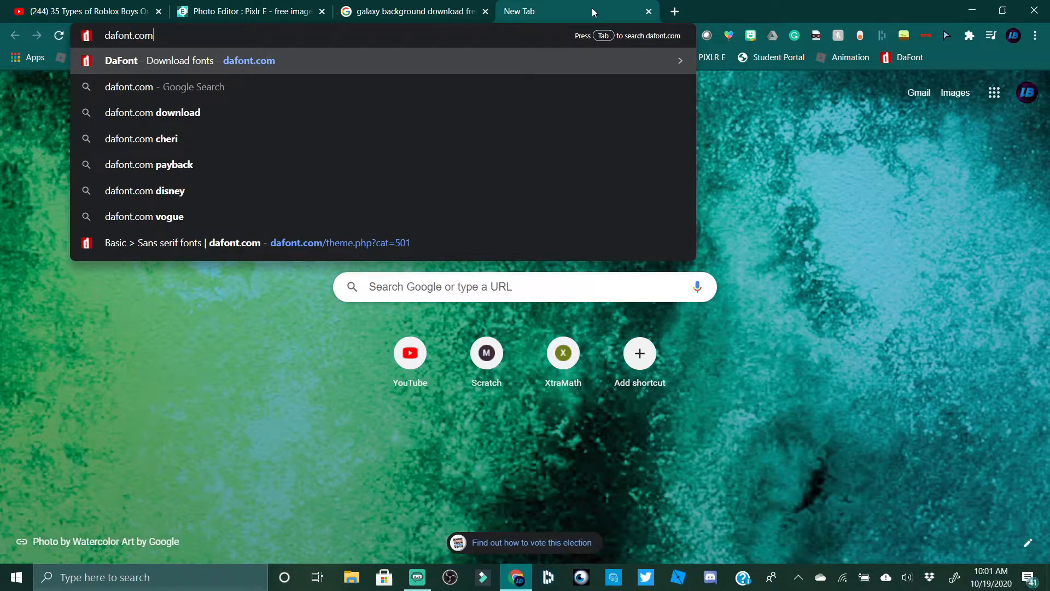
key(Return)
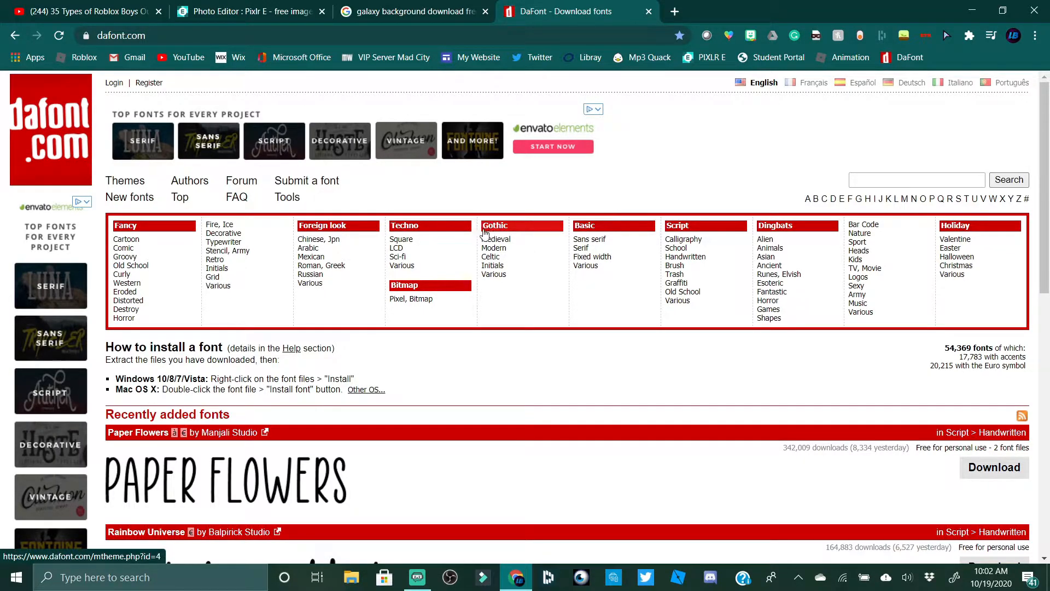
Look through the Gothic > Modern fonts and download the Vampire Wars font
click(499, 249)
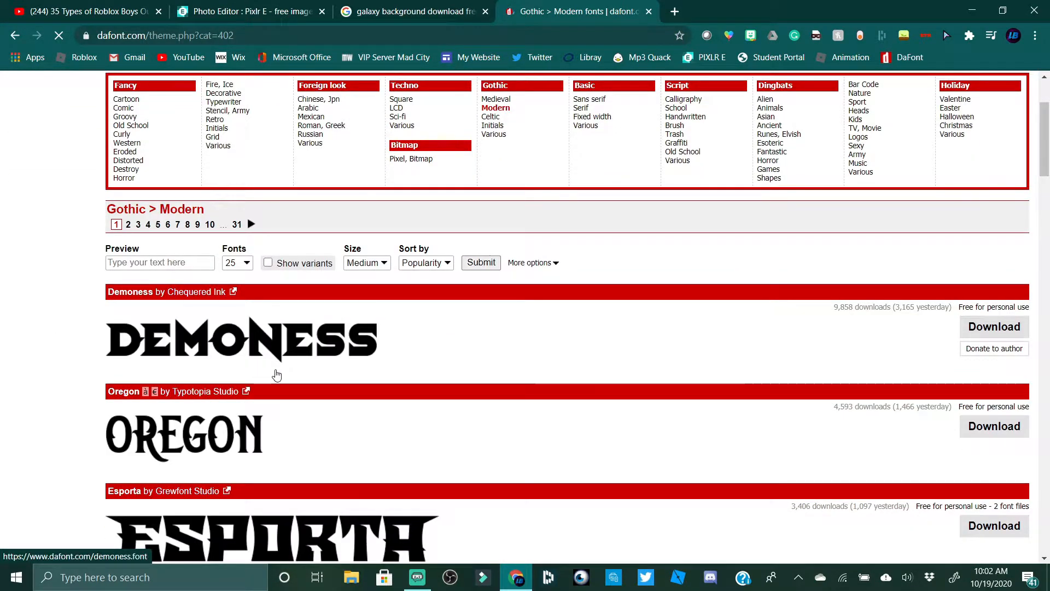
scroll(295, 367, down, 3)
scroll(303, 364, down, 2)
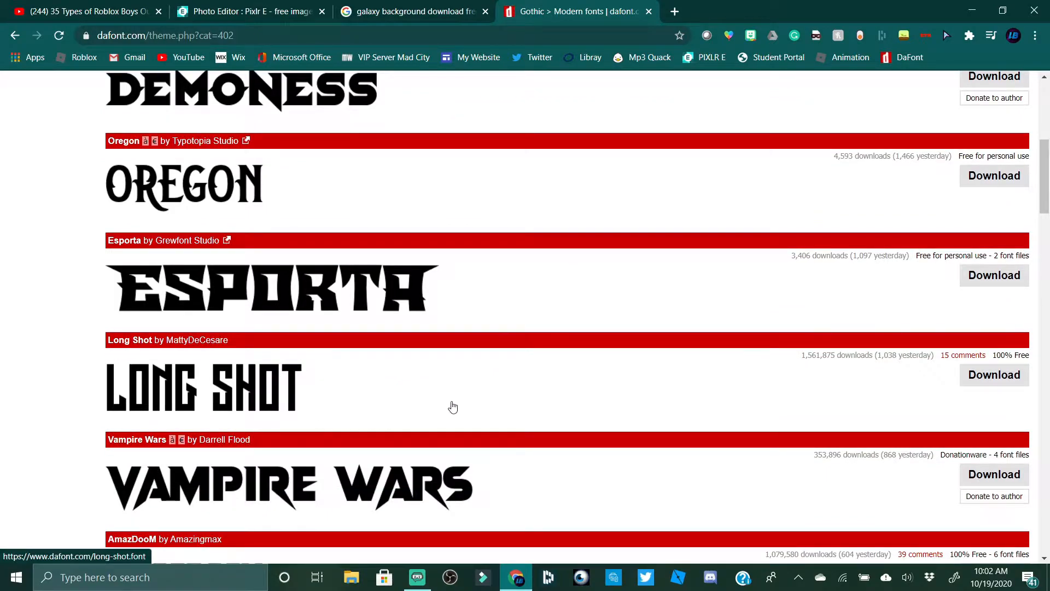
scroll(365, 301, down, 3)
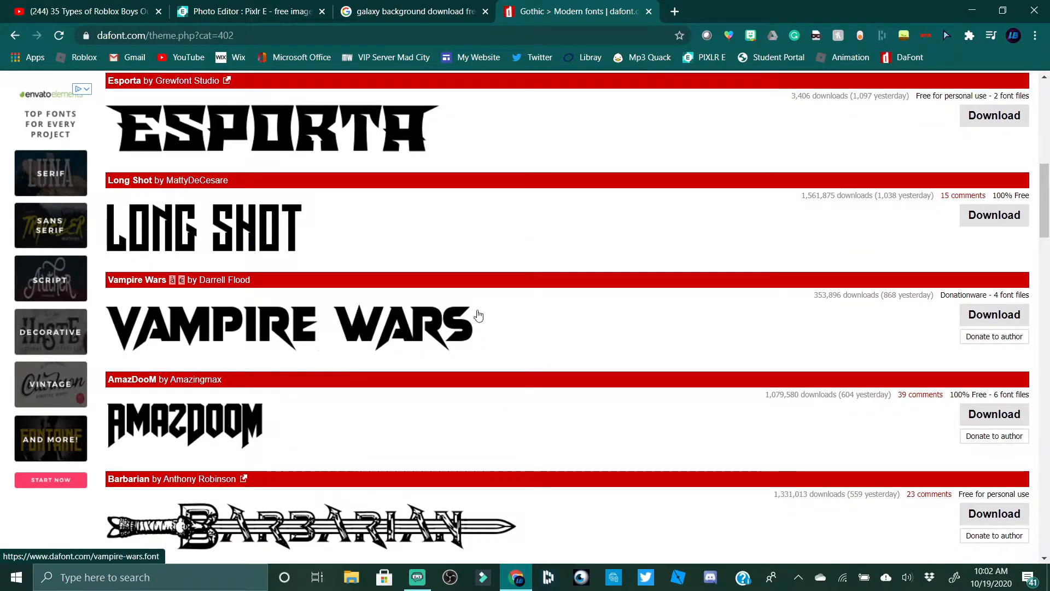
click(986, 317)
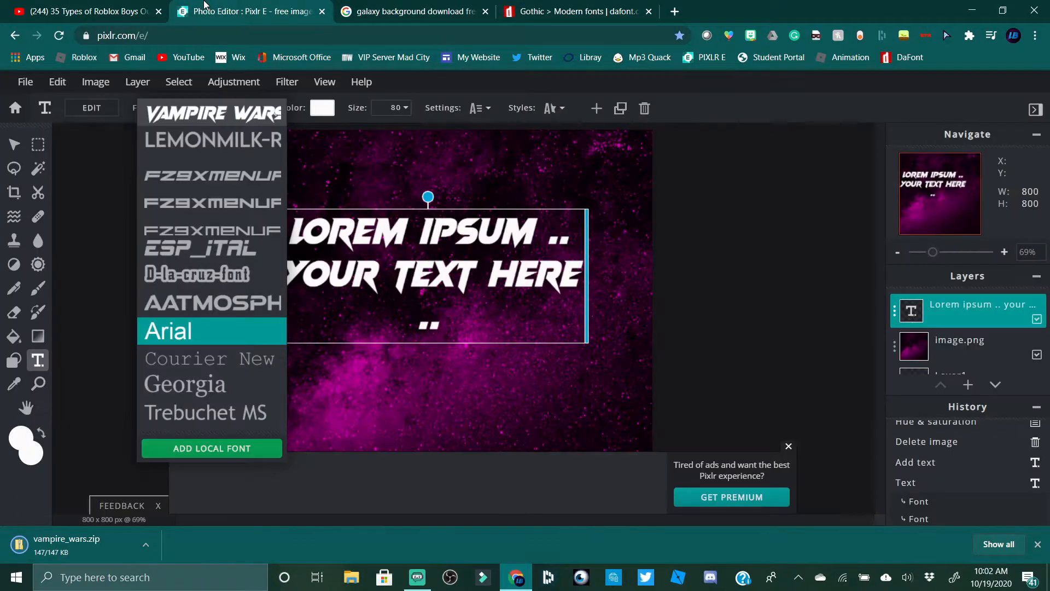
Back in Pixlr E, keep Arial on the placeholder text, shift the text toward the canvas center, and reopen the font list
click(184, 330)
drag(523, 249, 575, 259)
click(234, 113)
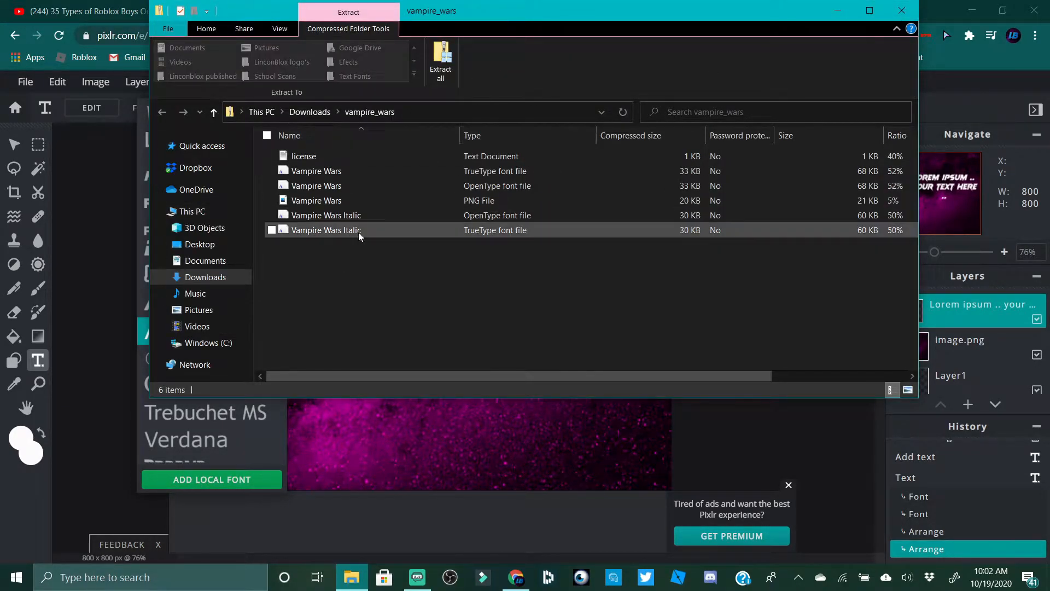
Try to copy the OpenType Vampire Wars font file from the downloaded archive into the Downloads folder
double_click(423, 186)
drag(375, 197, 217, 281)
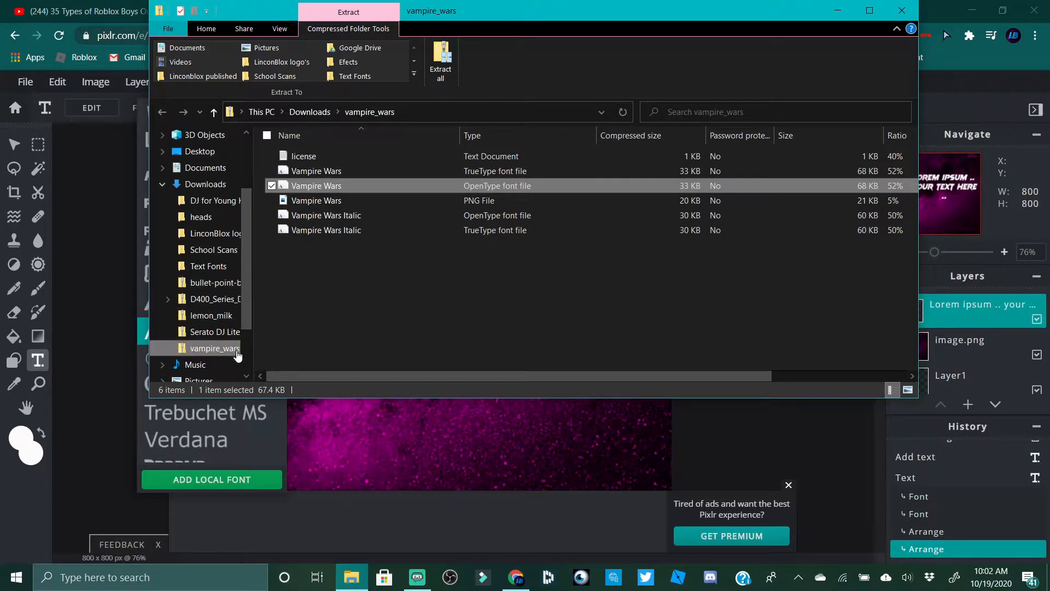
click(207, 184)
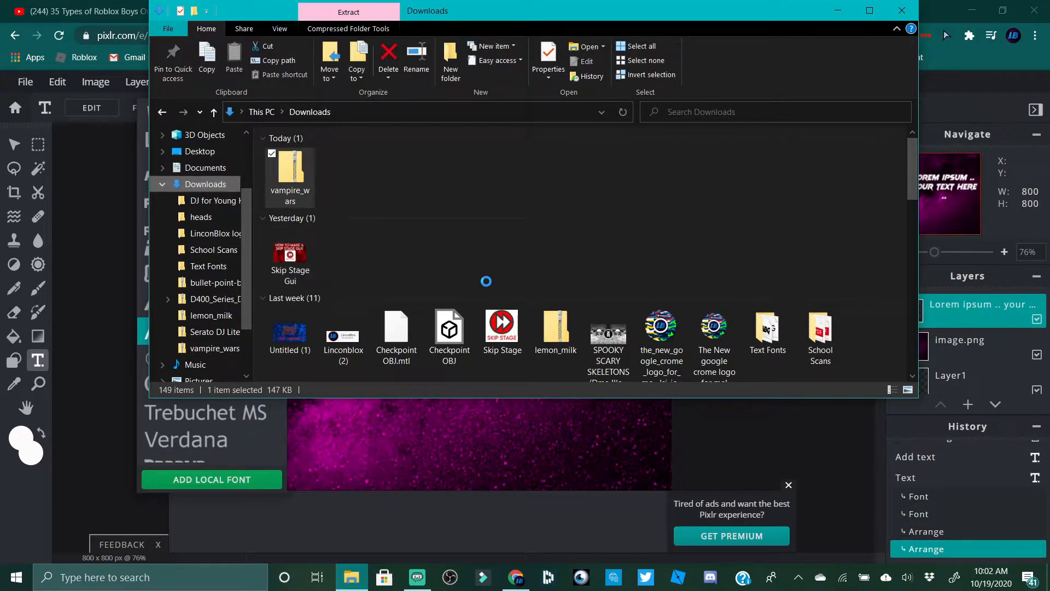
click(230, 353)
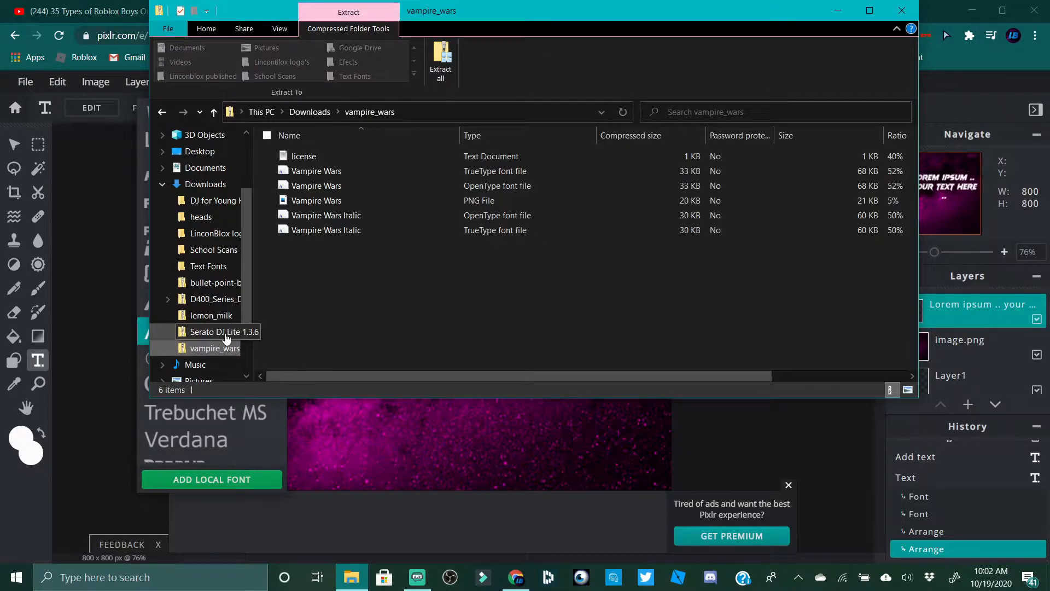
Copy the OpenType Vampire Wars font file out of the vampire_wars archive into Downloads and open that folder
click(346, 176)
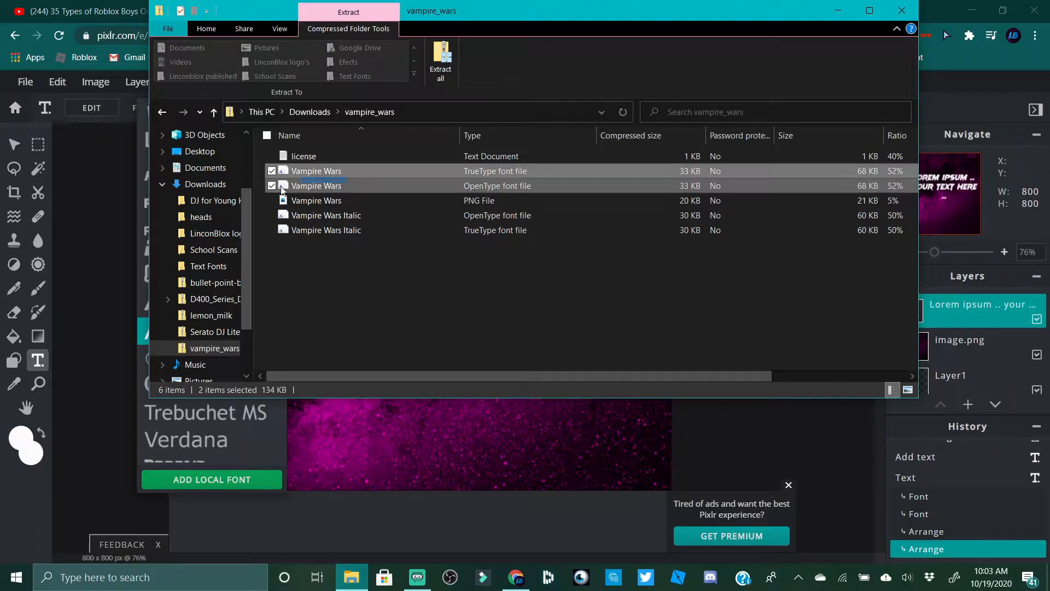
double_click(328, 171)
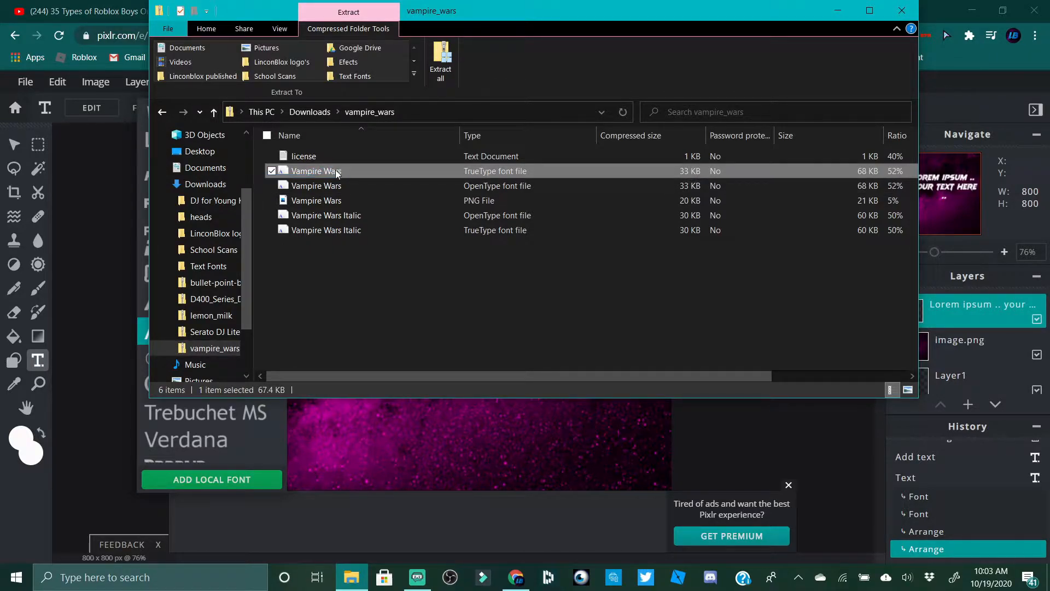
double_click(387, 187)
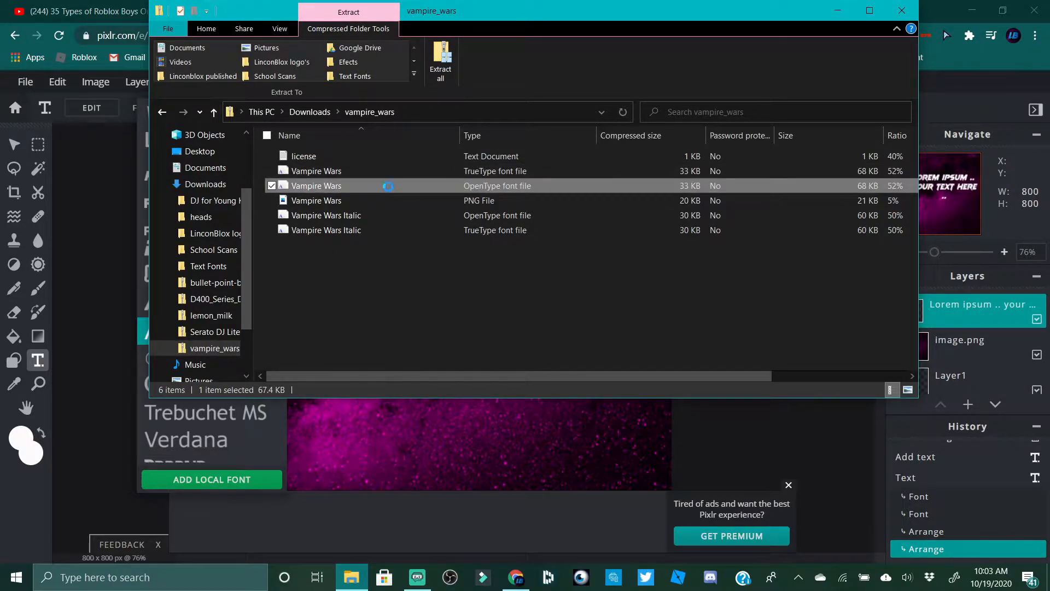
drag(386, 187, 228, 186)
click(228, 186)
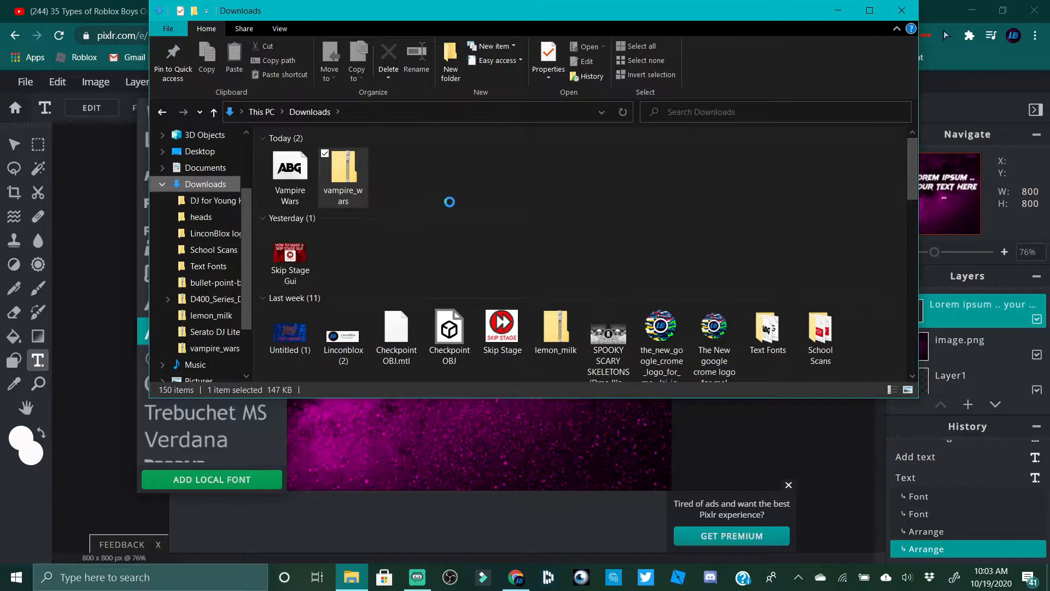
Delete the vampire_wars and lemon_milk archives from Downloads and close the file window
click(348, 189)
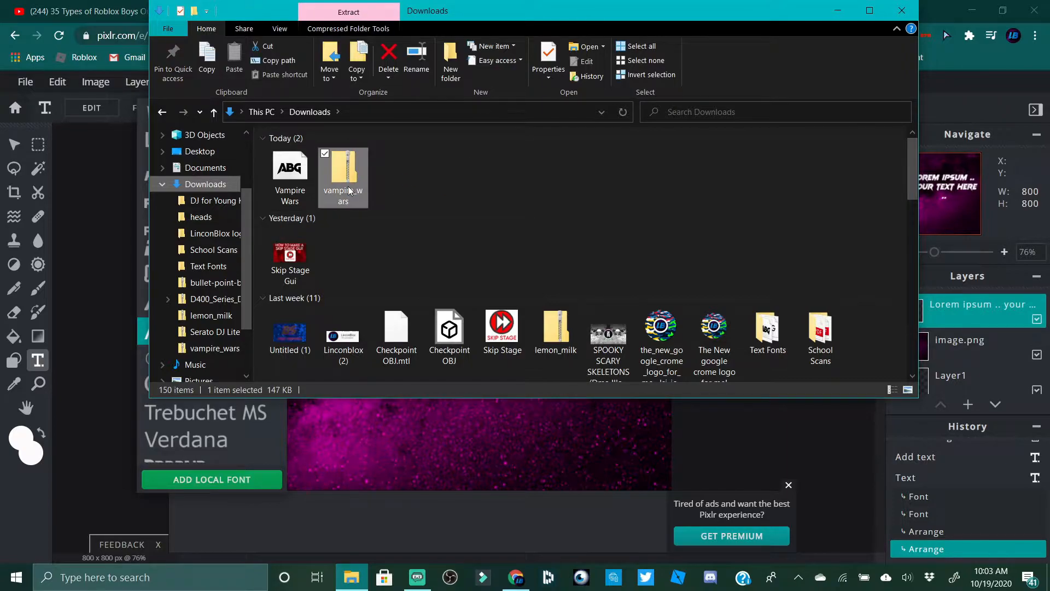
click(397, 44)
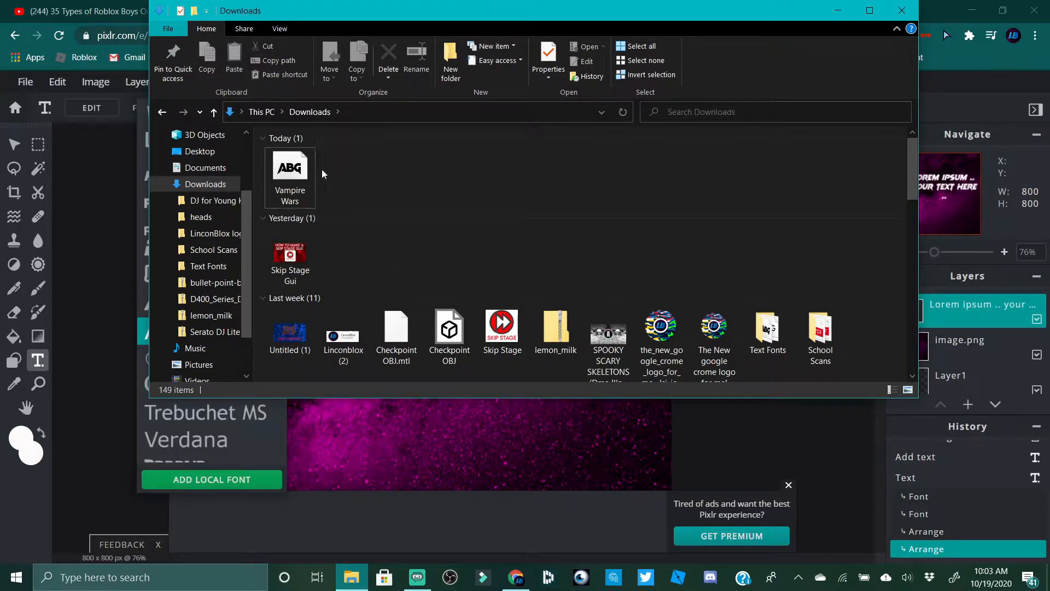
scroll(574, 274, down, 1)
click(572, 314)
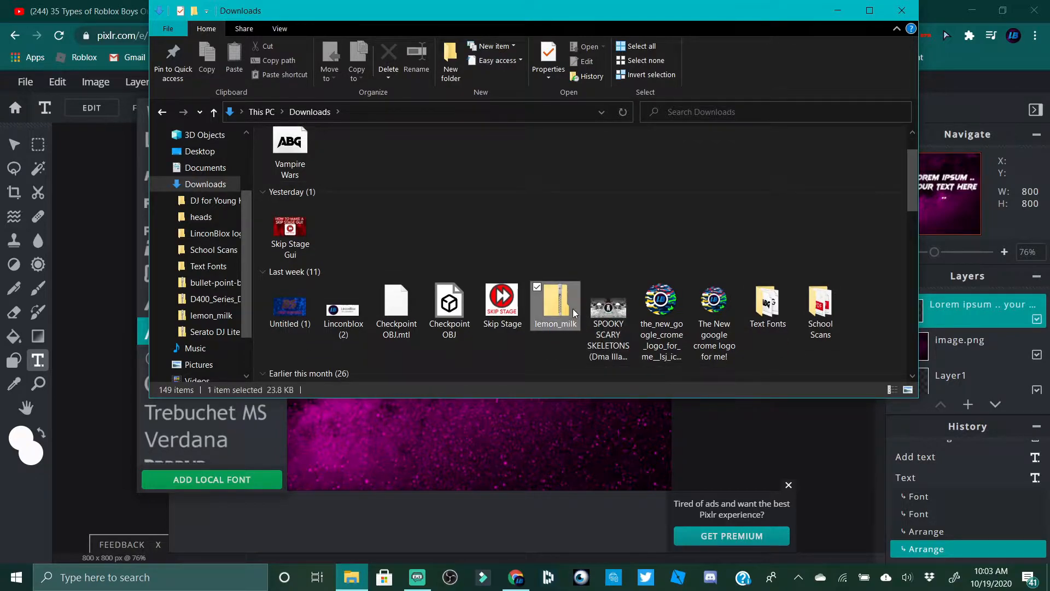
click(389, 51)
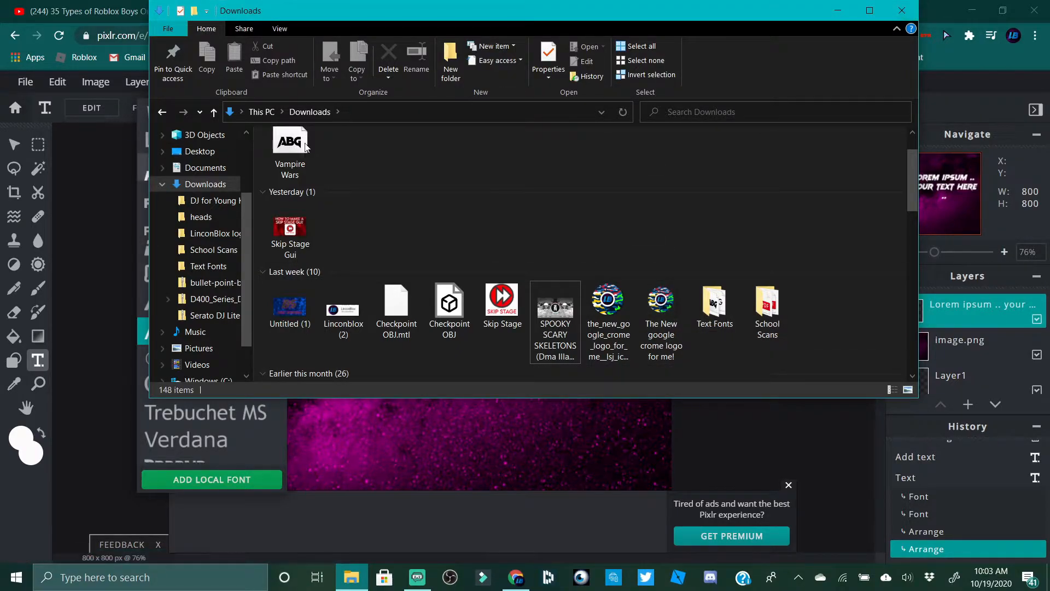
click(902, 10)
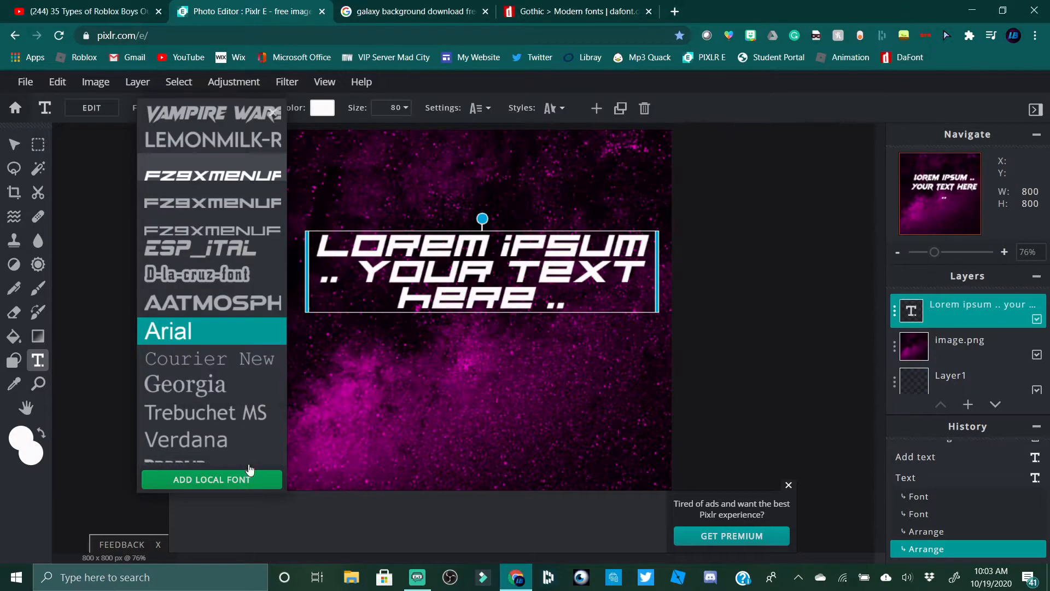
Load the Vampire Wars font file from Downloads as a local font in the editor
click(174, 481)
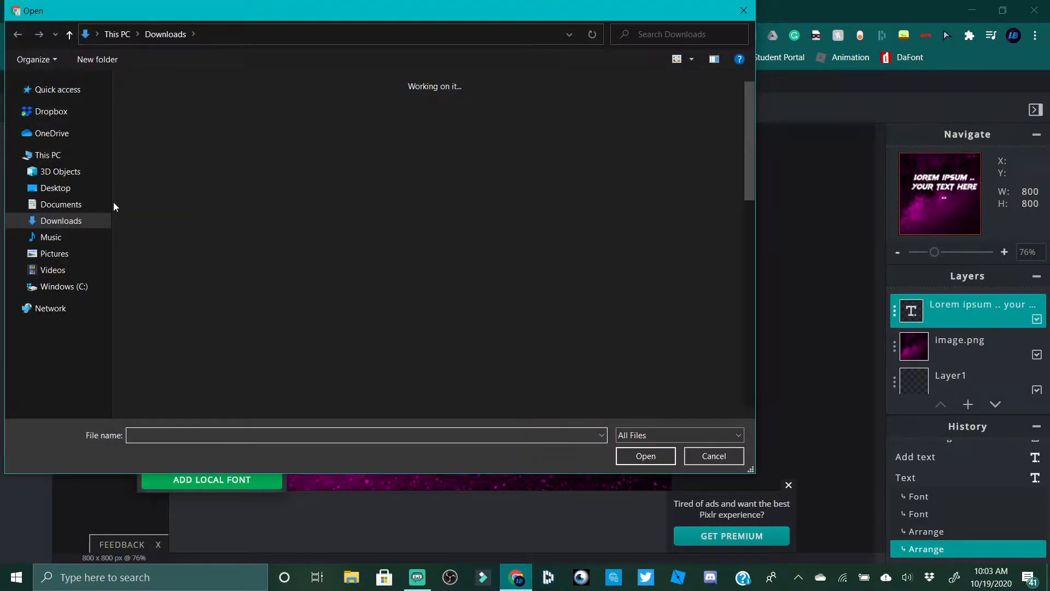
click(169, 115)
click(632, 458)
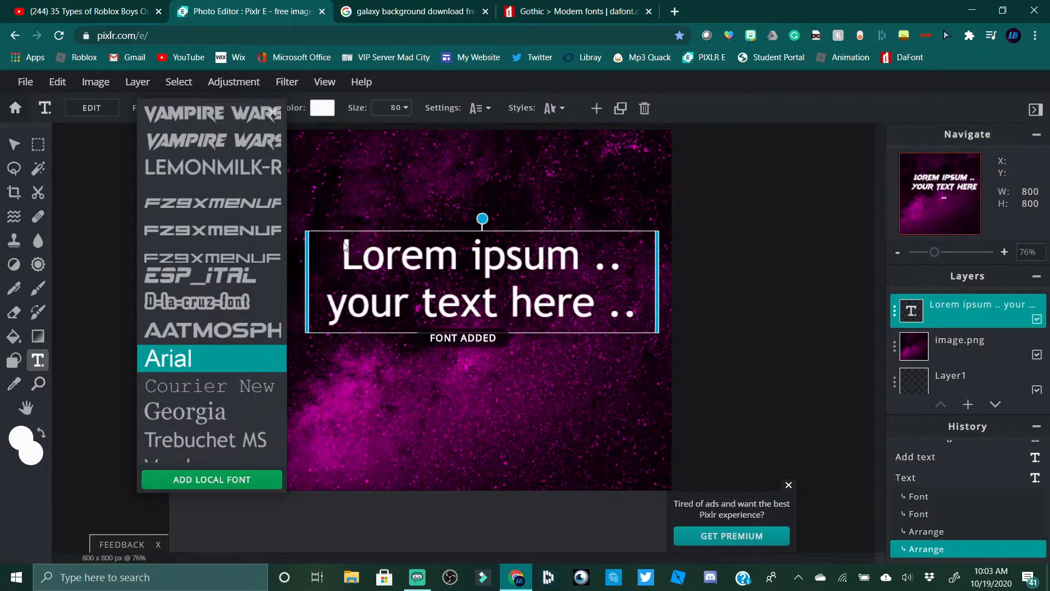
Try the upright Vampire Wars font on the placeholder text, then set the text to the slanted Vampire Wars version
click(219, 114)
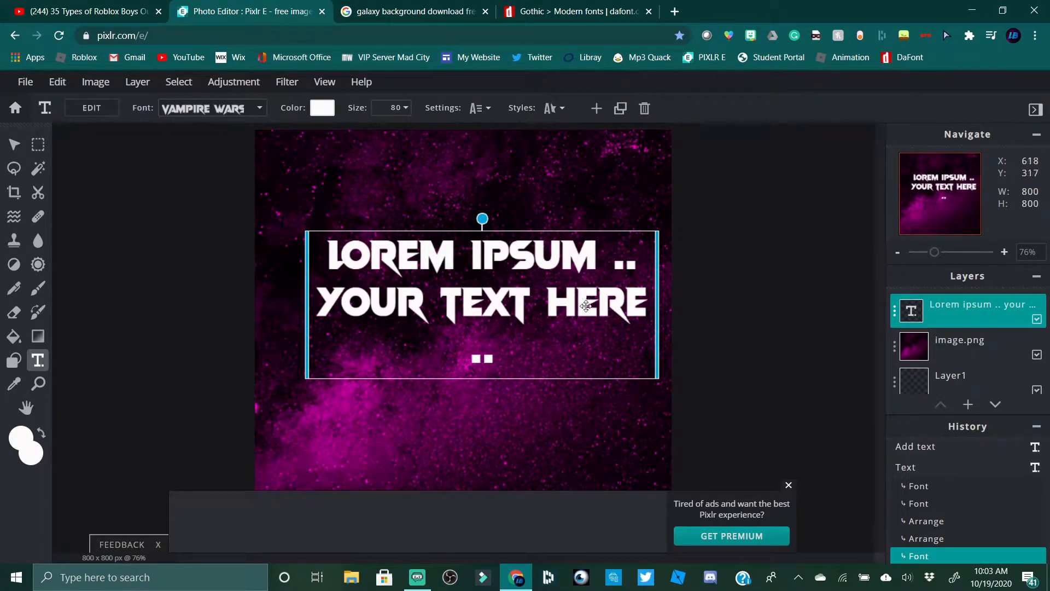
click(252, 109)
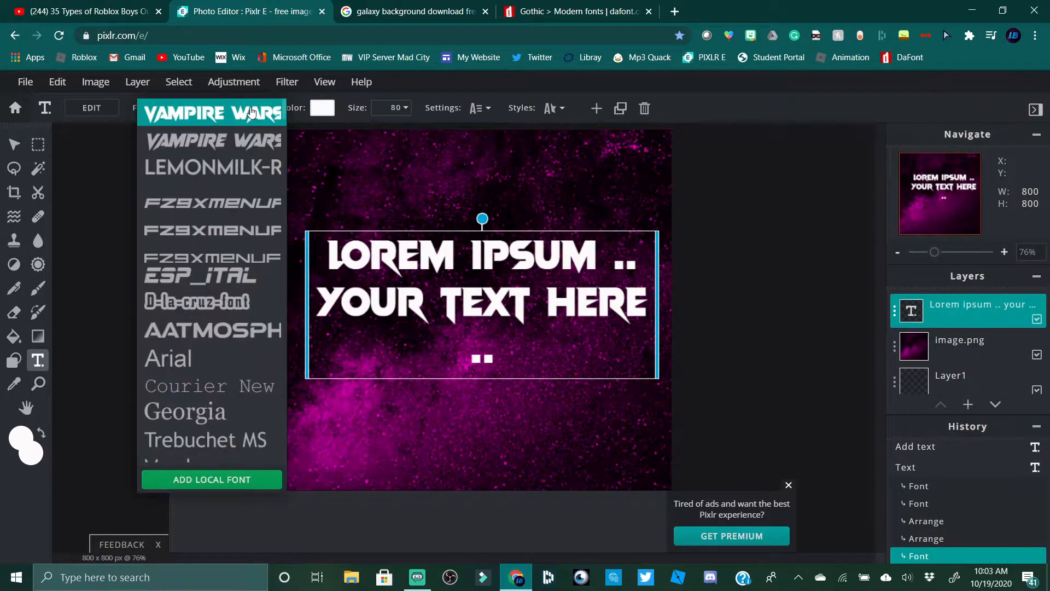
click(252, 141)
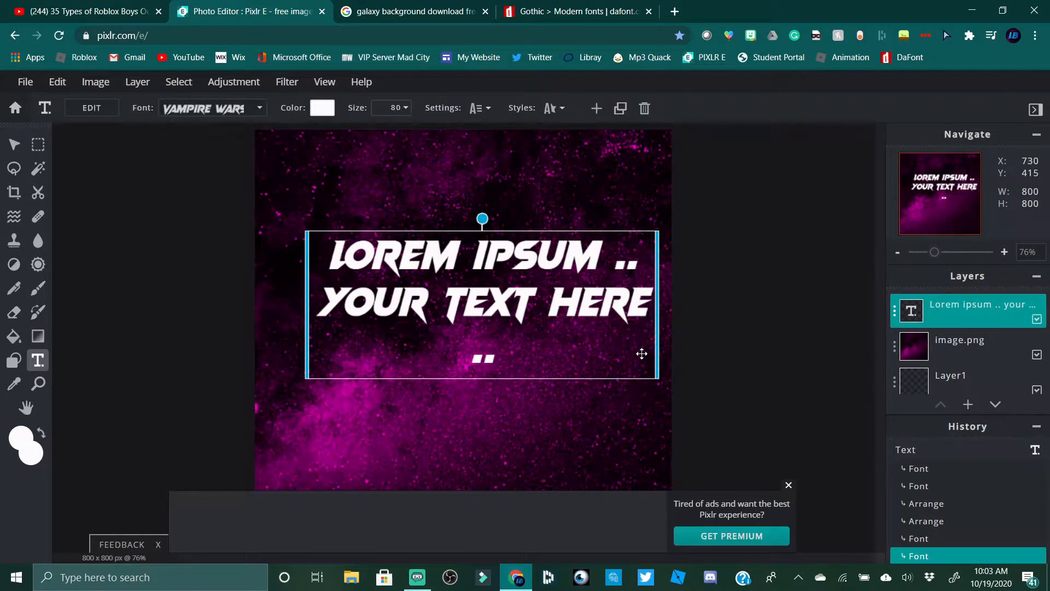
Clear the placeholder text and preview the single letters A through F in the Vampire Wars font
double_click(610, 327)
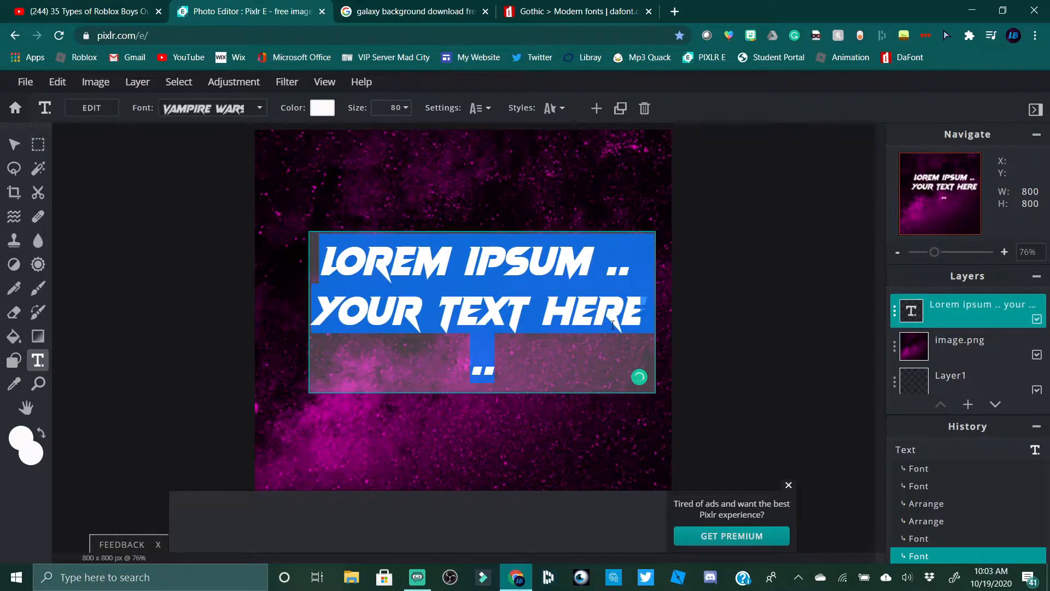
key(BackSpace)
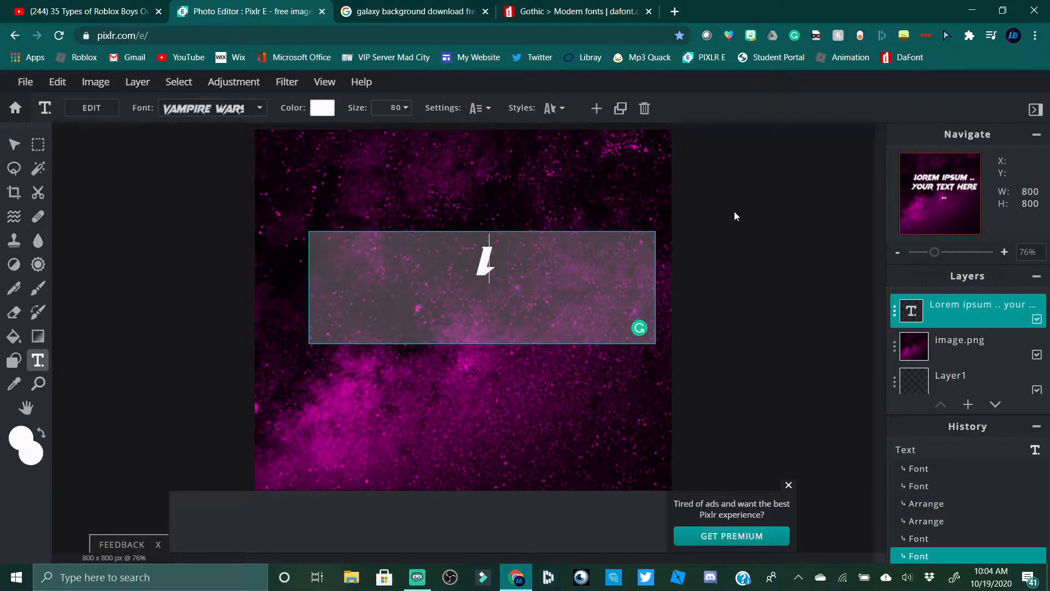
key(BackSpace)
text(A)
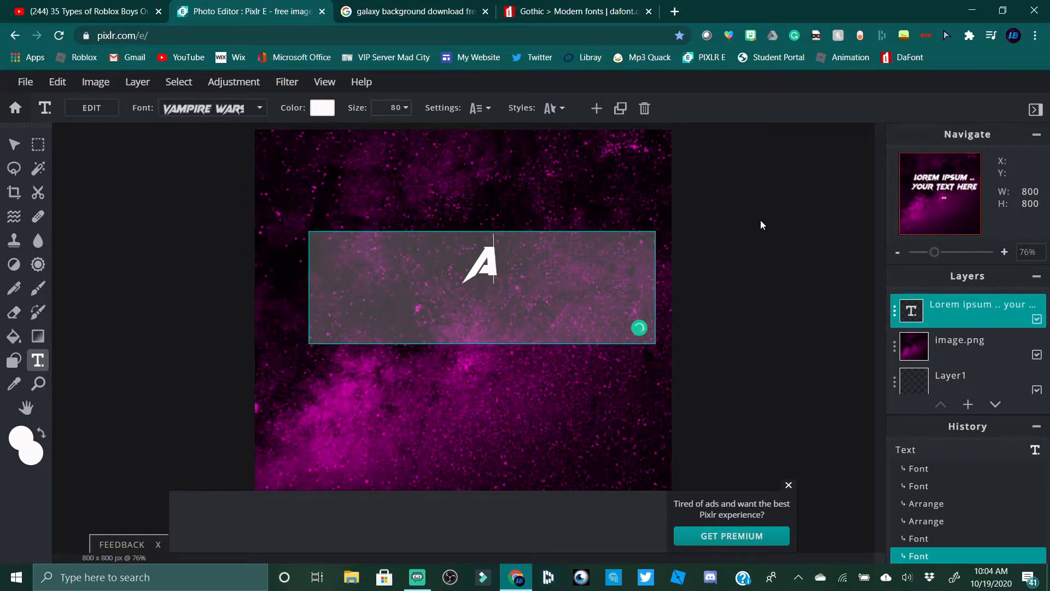
key(BackSpace)
text(B)
key(BackSpace)
text(C)
key(BackSpace)
text(D)
key(BackSpace)
text(E)
key(BackSpace)
text(F)
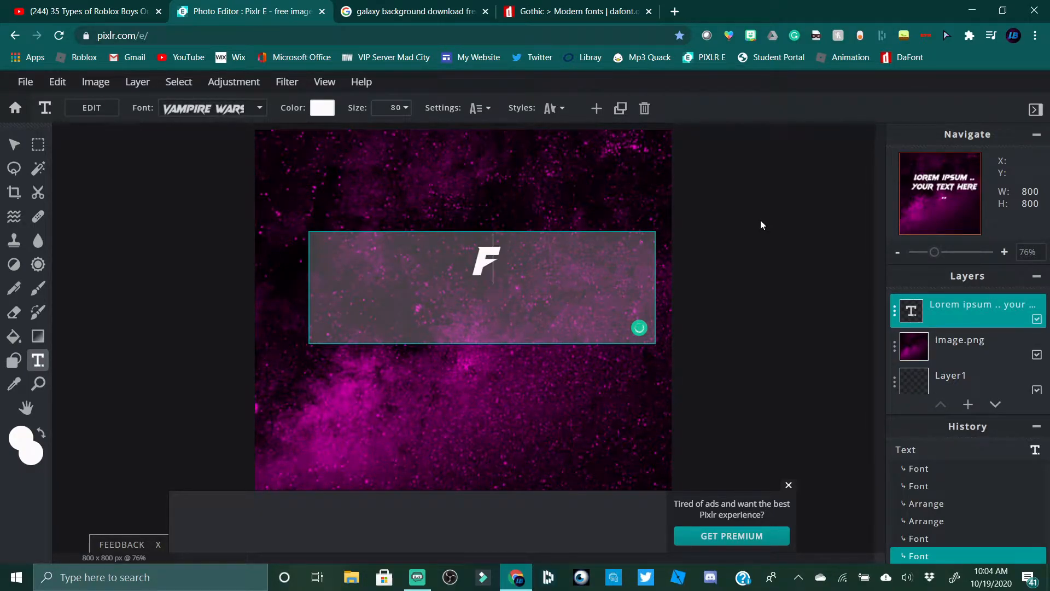
Set the text to RG and center it horizontally on the canvas
key(BackSpace)
text(G)
text(R)
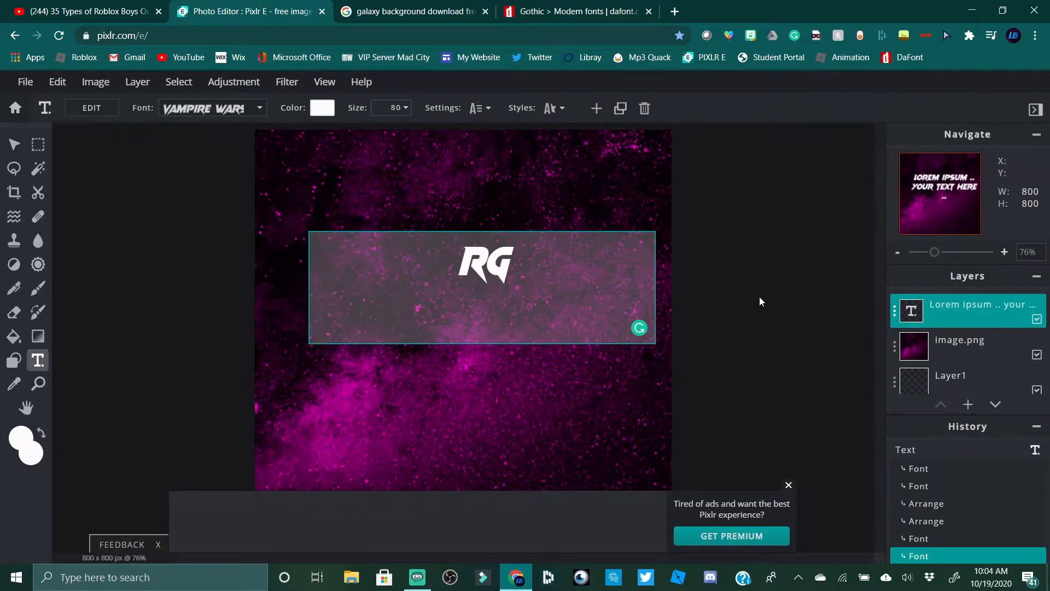
click(717, 311)
drag(555, 270, 505, 318)
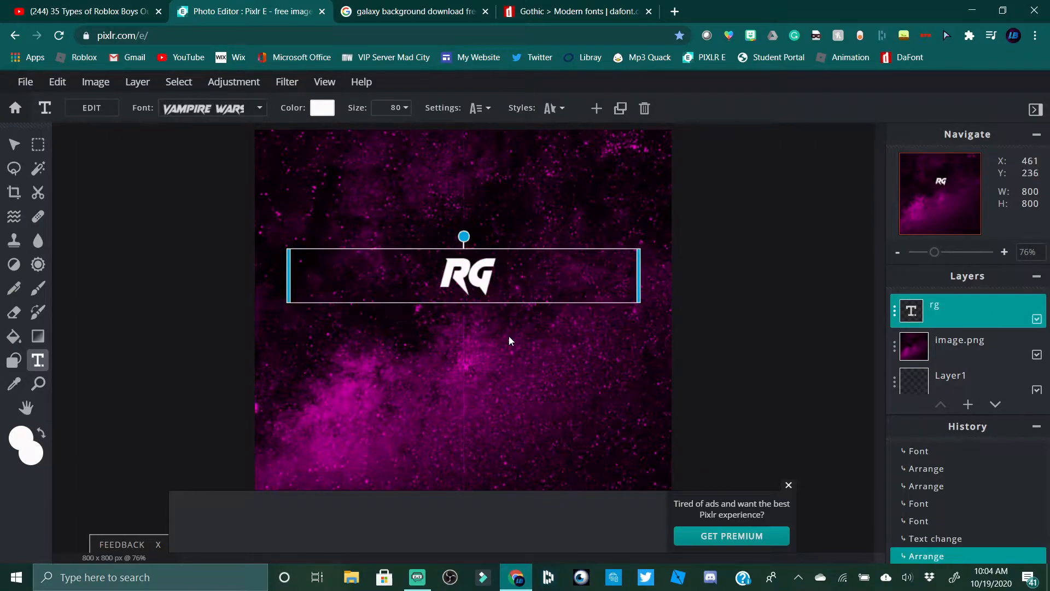
Enlarge the RG text to size 373, close the advertisement, and move the text up to the middle of the canvas
click(396, 107)
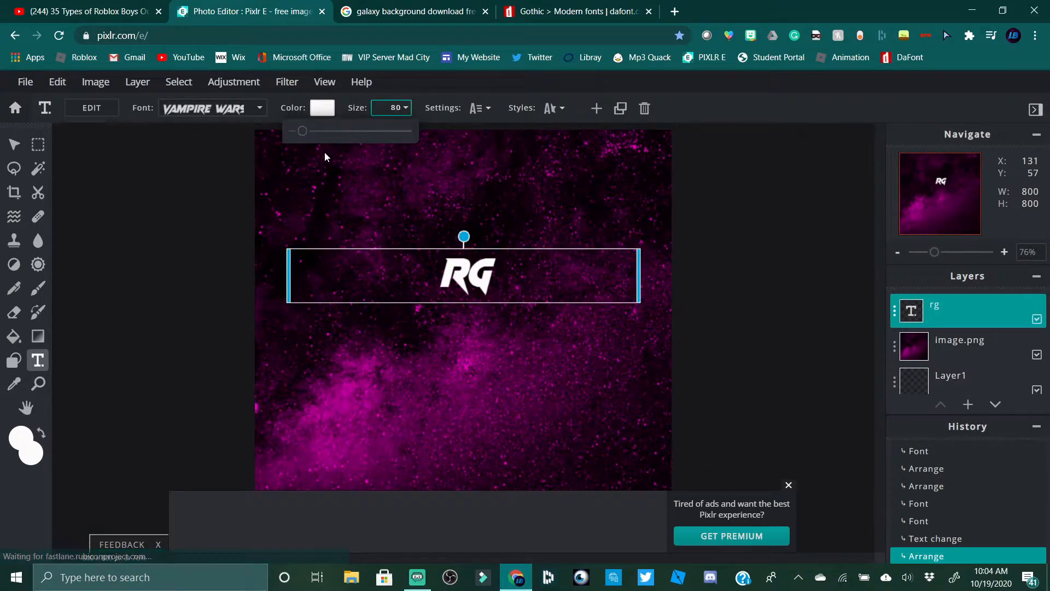
drag(302, 132, 336, 133)
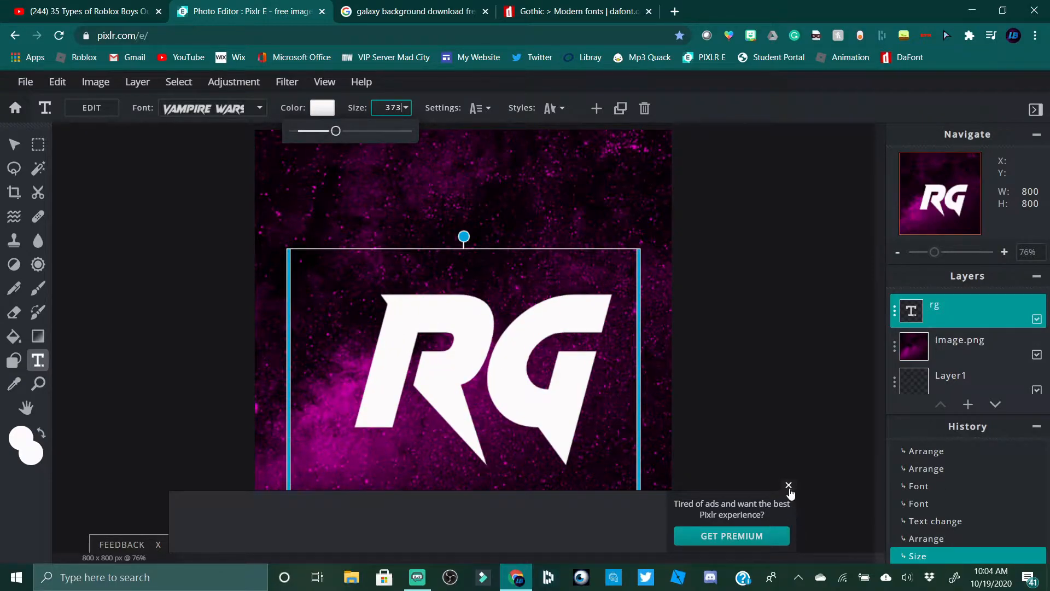
click(789, 488)
drag(458, 419, 459, 365)
click(755, 287)
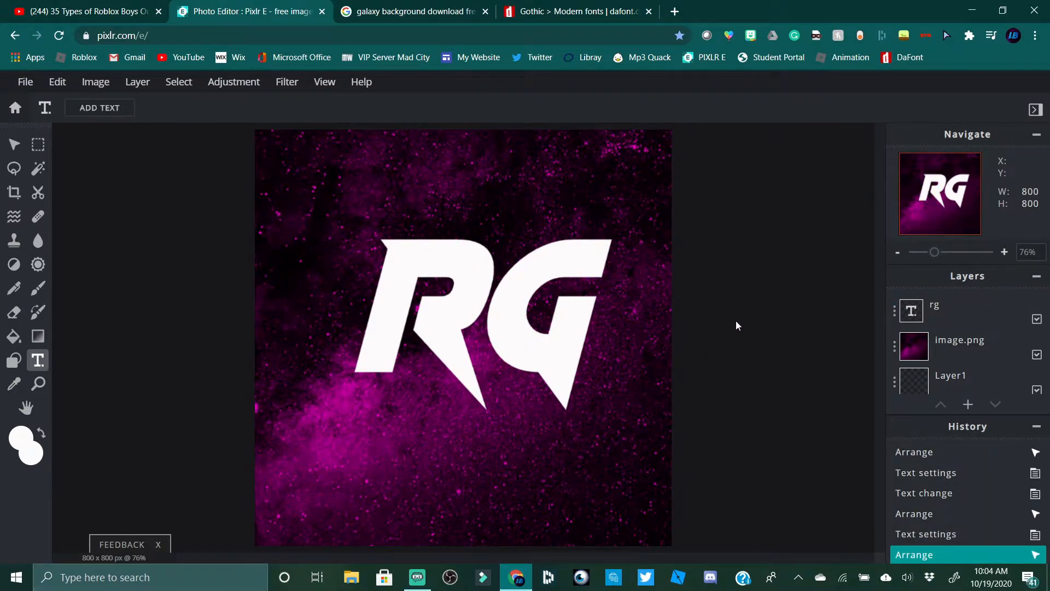
Shift the RG text slightly left on the canvas and deselect it
click(517, 361)
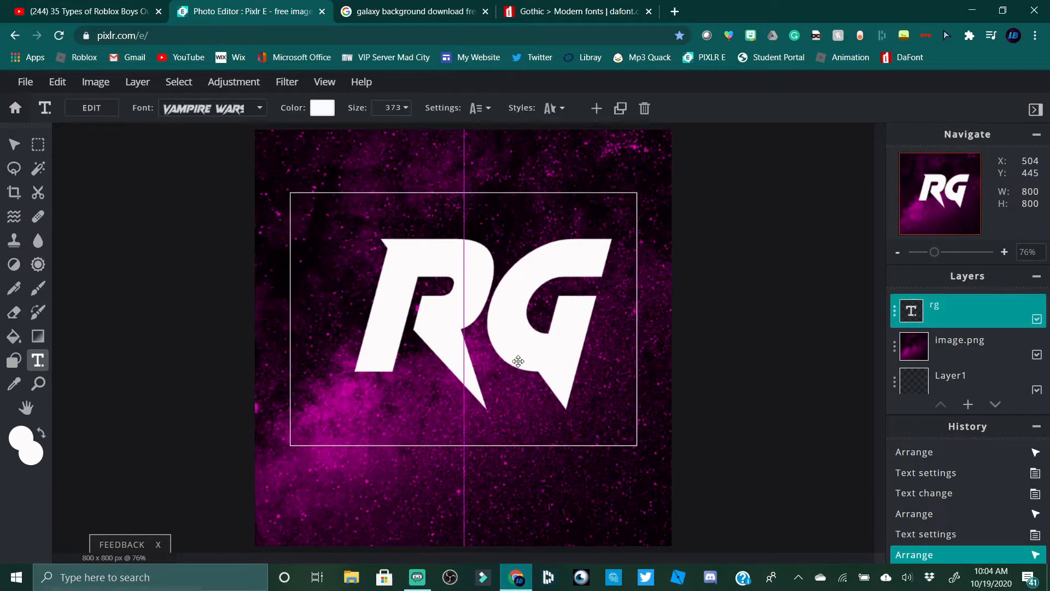
drag(524, 325, 511, 323)
click(722, 268)
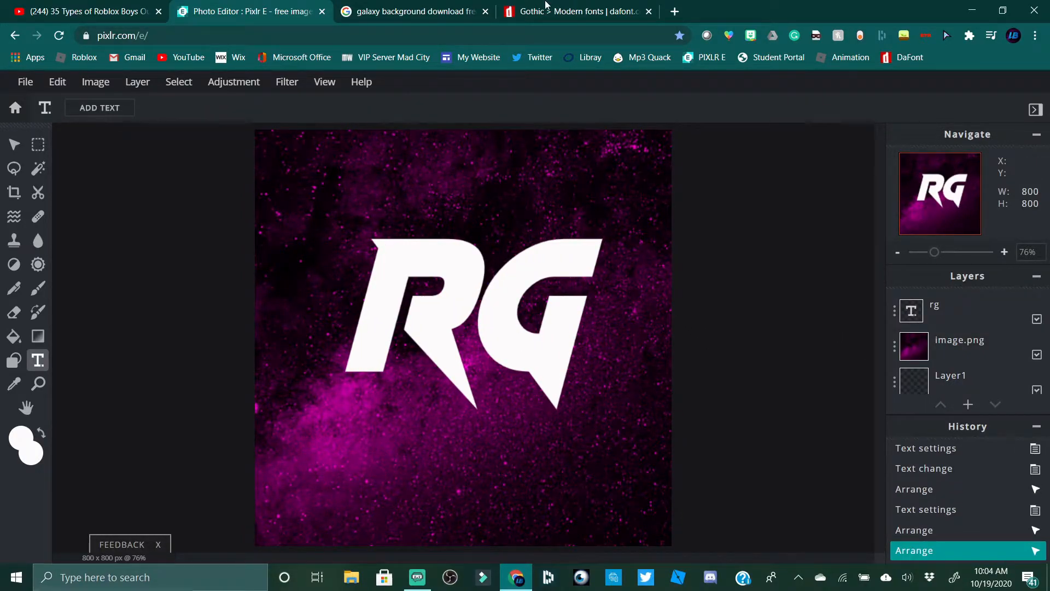
Switch to the Google Images results and search for blue texture instead
click(441, 7)
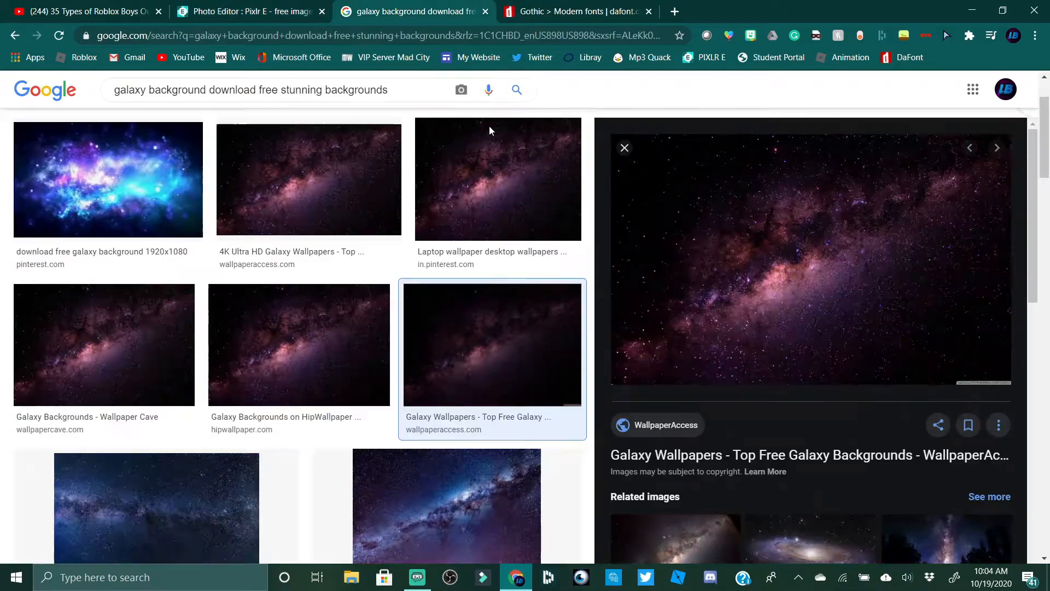
click(412, 93)
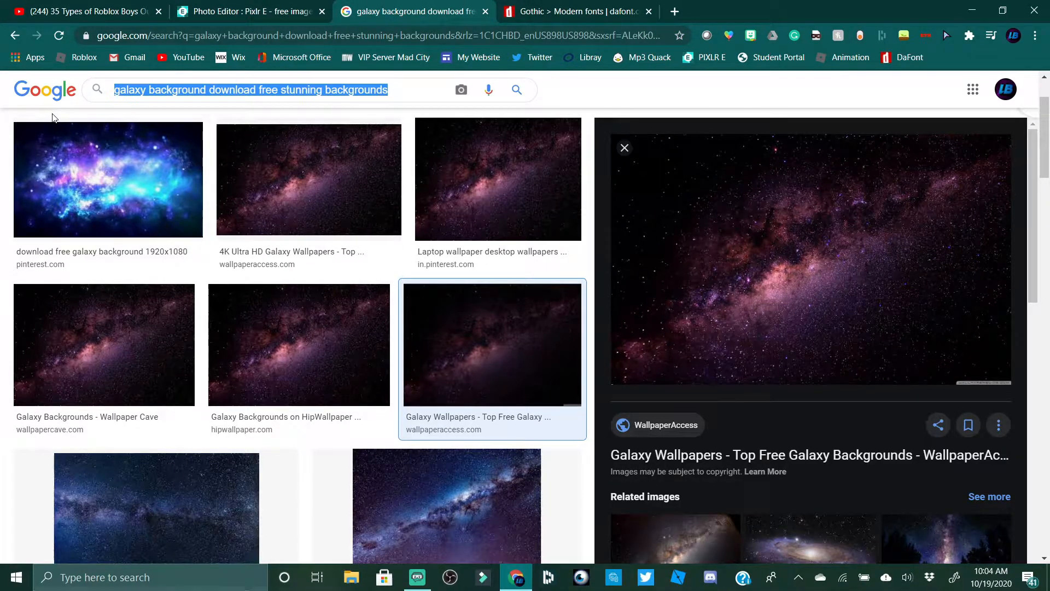
text(blue)
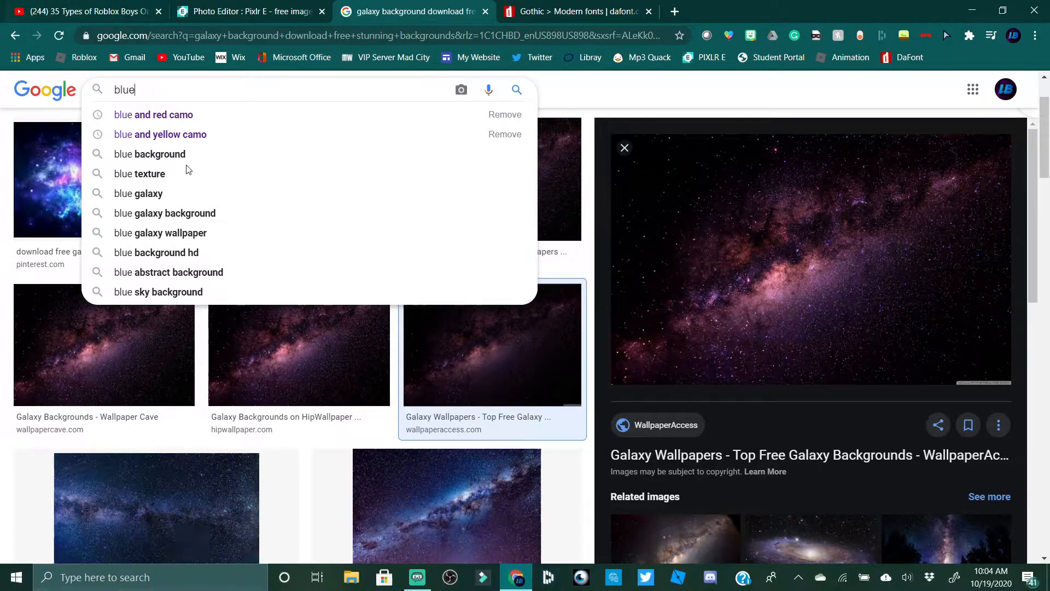
click(155, 176)
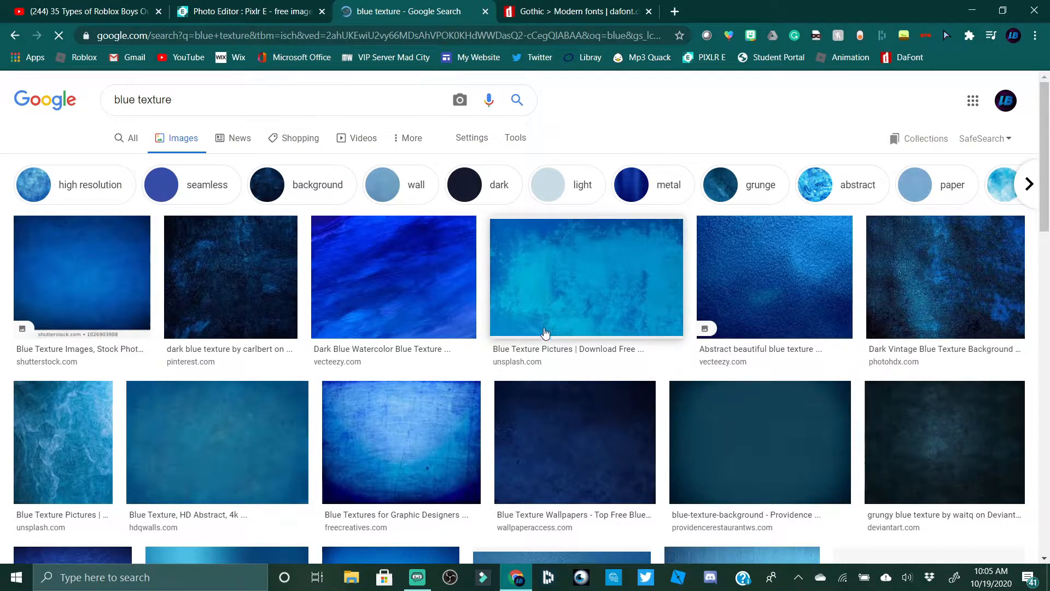
Browse the blue texture image results for a picture suited to filling the letters
scroll(446, 388, down, 5)
scroll(414, 360, down, 15)
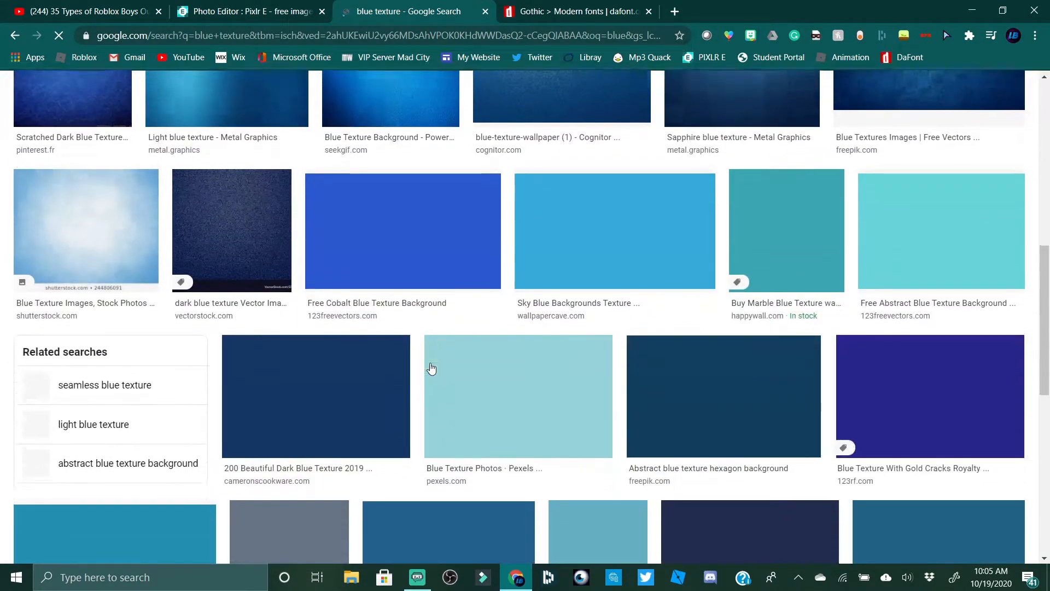
scroll(449, 364, down, 4)
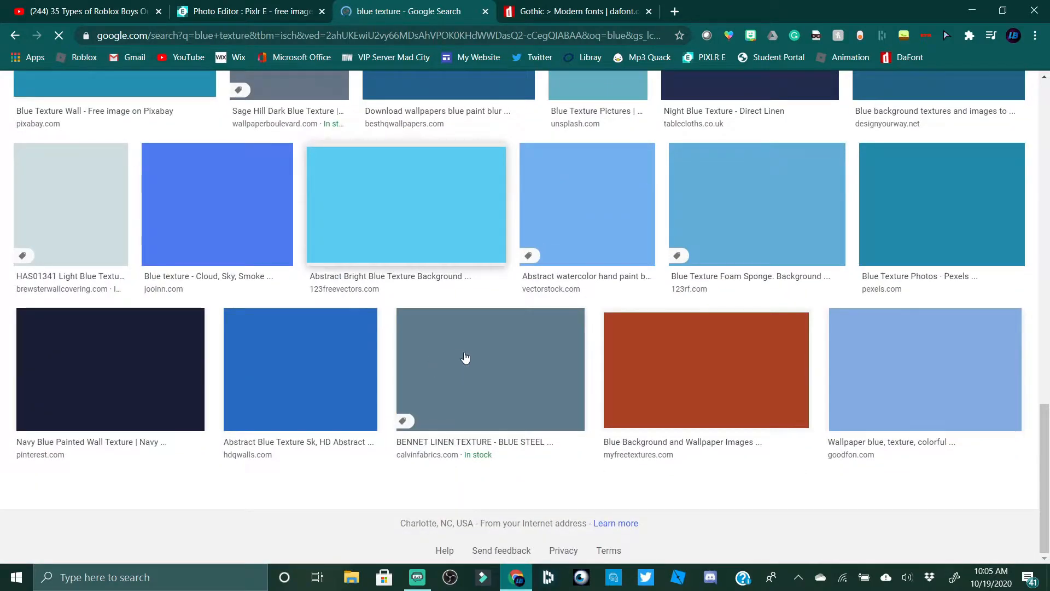
scroll(388, 320, up, 10)
scroll(372, 312, up, 5)
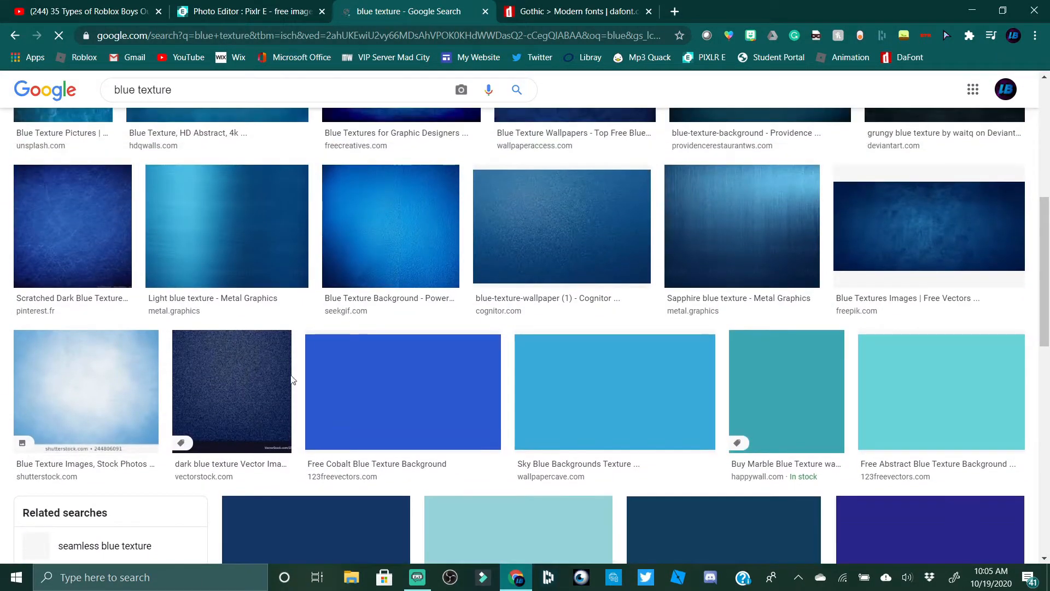
scroll(296, 263, up, 4)
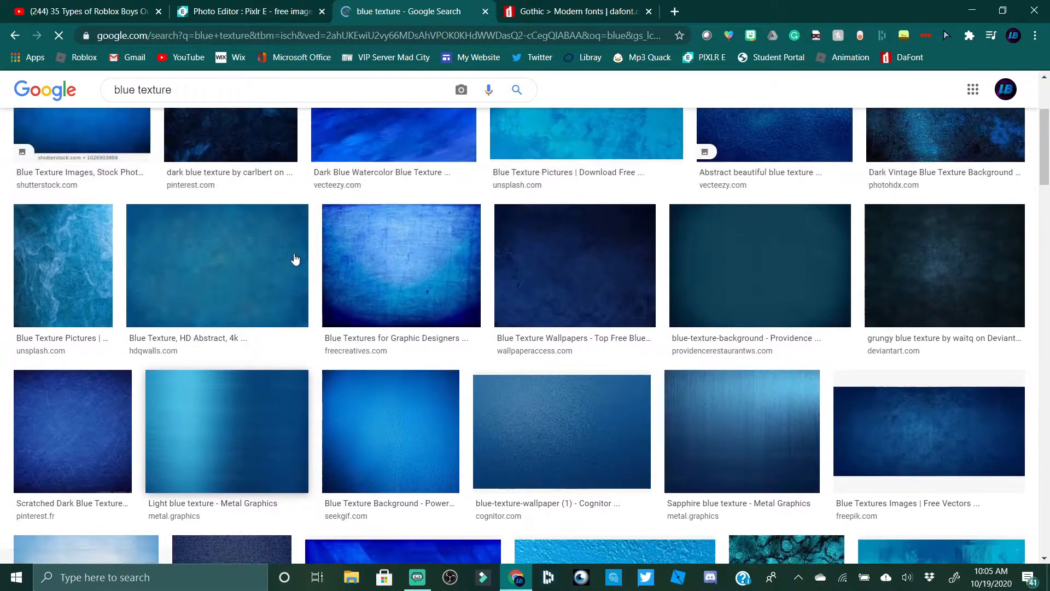
scroll(383, 290, up, 1)
scroll(416, 364, up, 2)
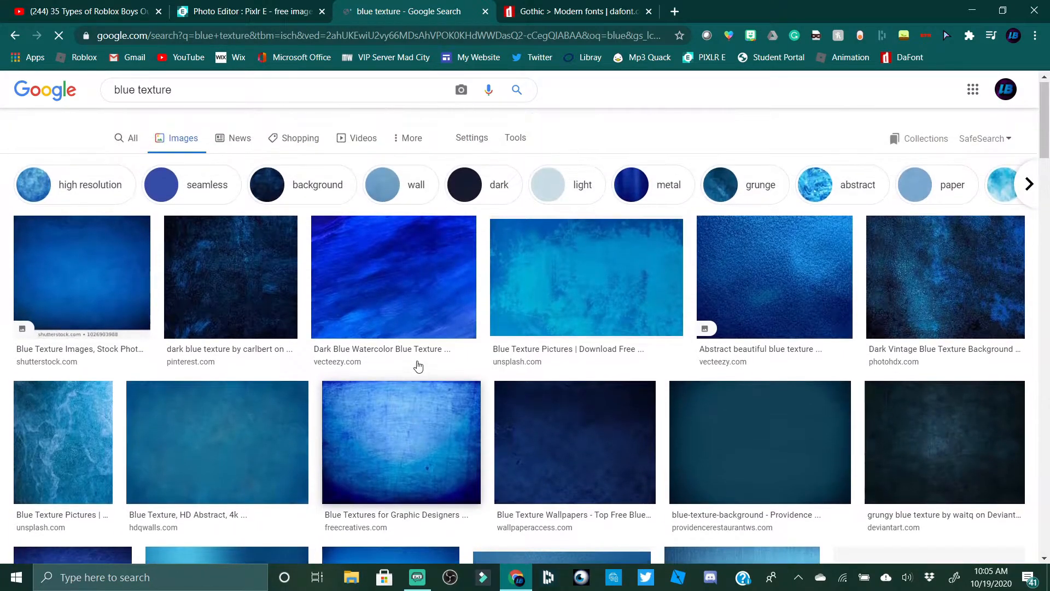
Preview the Shutterstock blue texture and the Vecteezy abstract blue texture, closing each preview
click(48, 272)
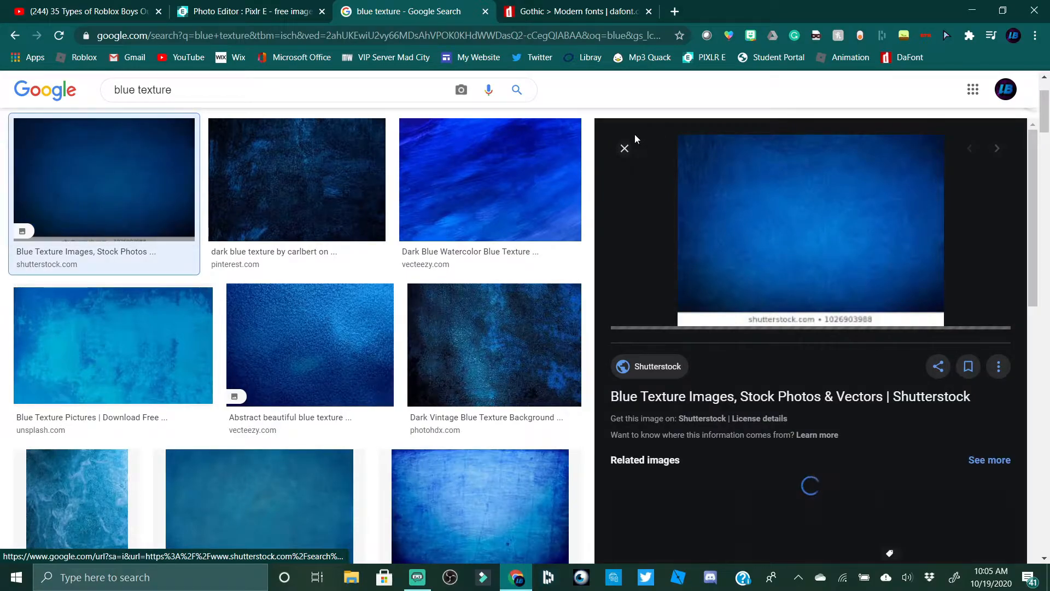
click(624, 149)
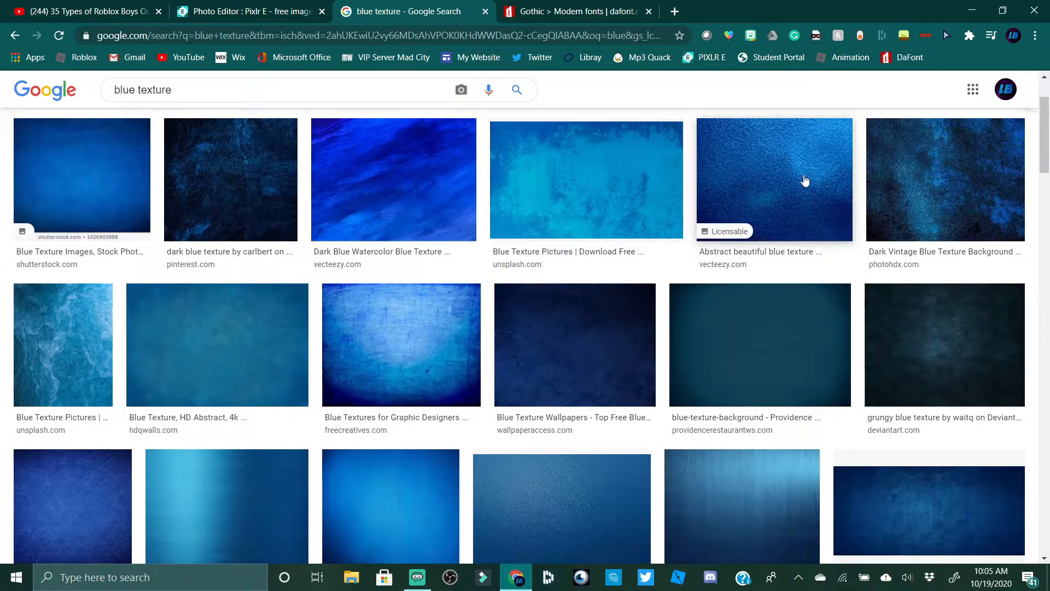
click(785, 168)
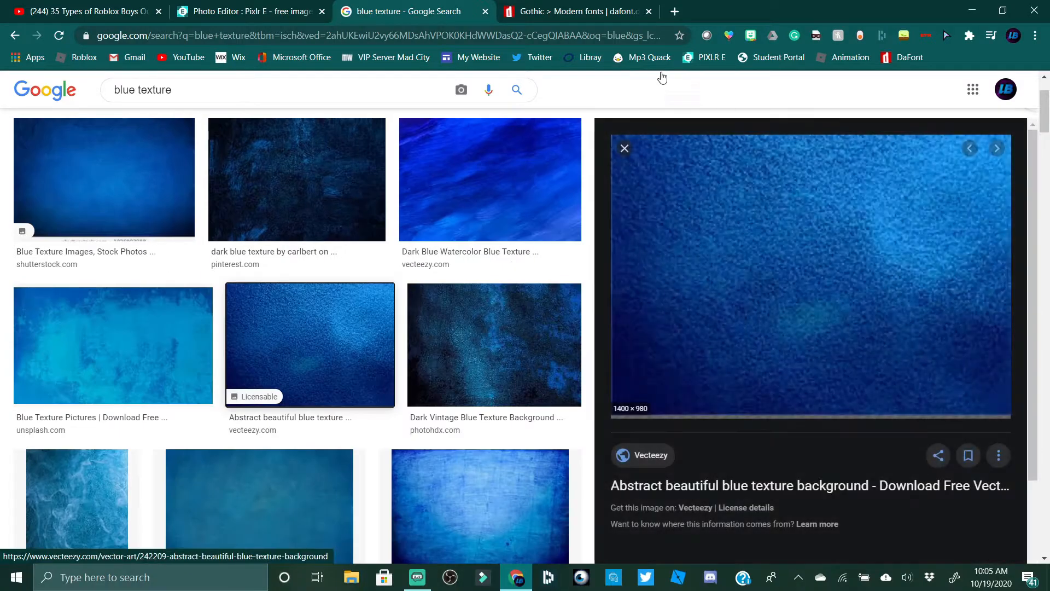
click(624, 148)
scroll(475, 365, up, 2)
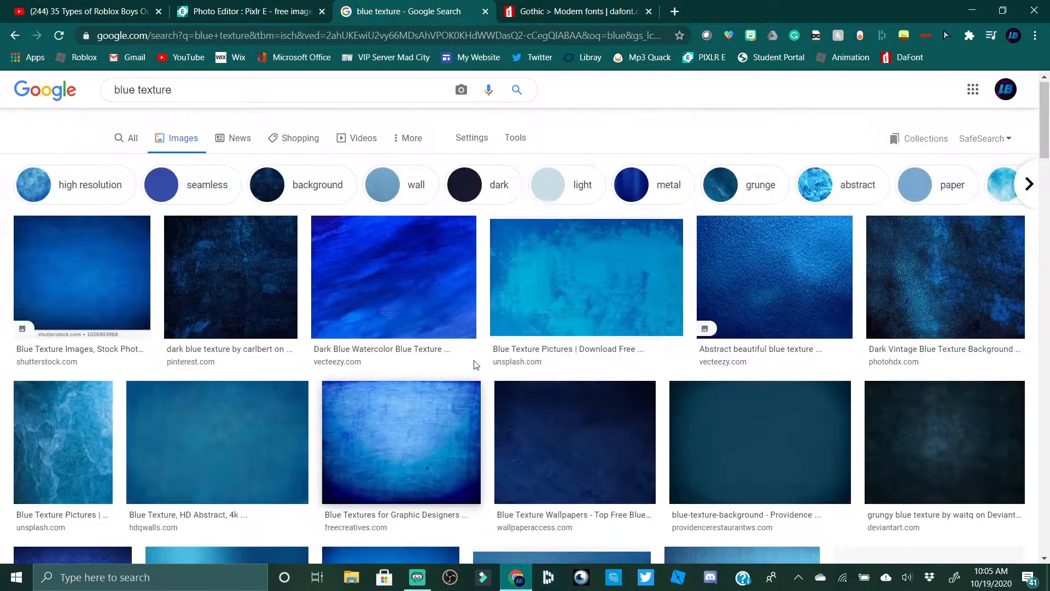
Copy the Unsplash light blue grunge texture image and paste it into the Pixlr E logo as a new layer
click(591, 299)
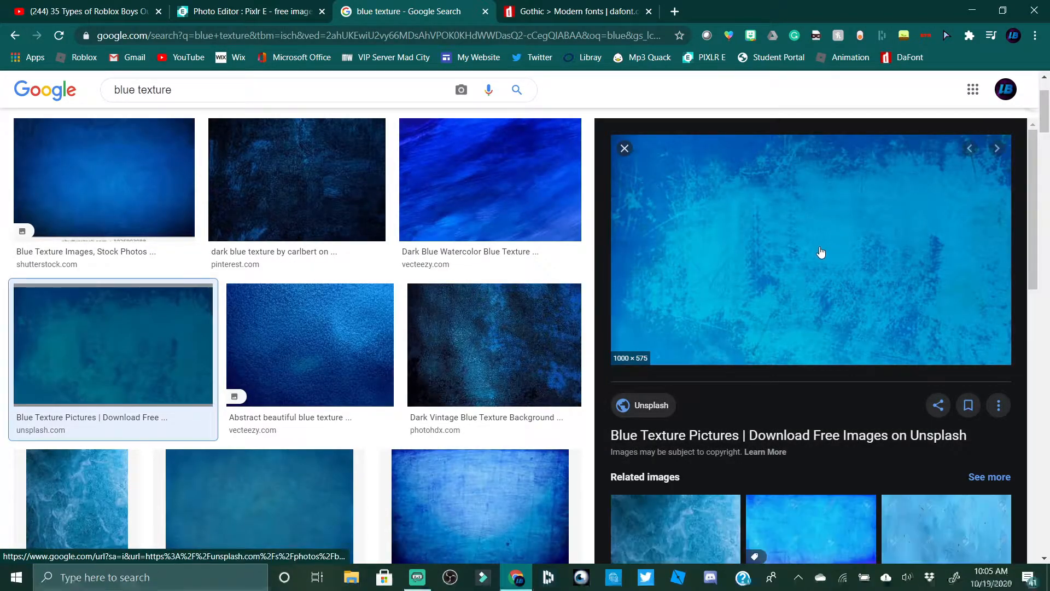
right_click(808, 259)
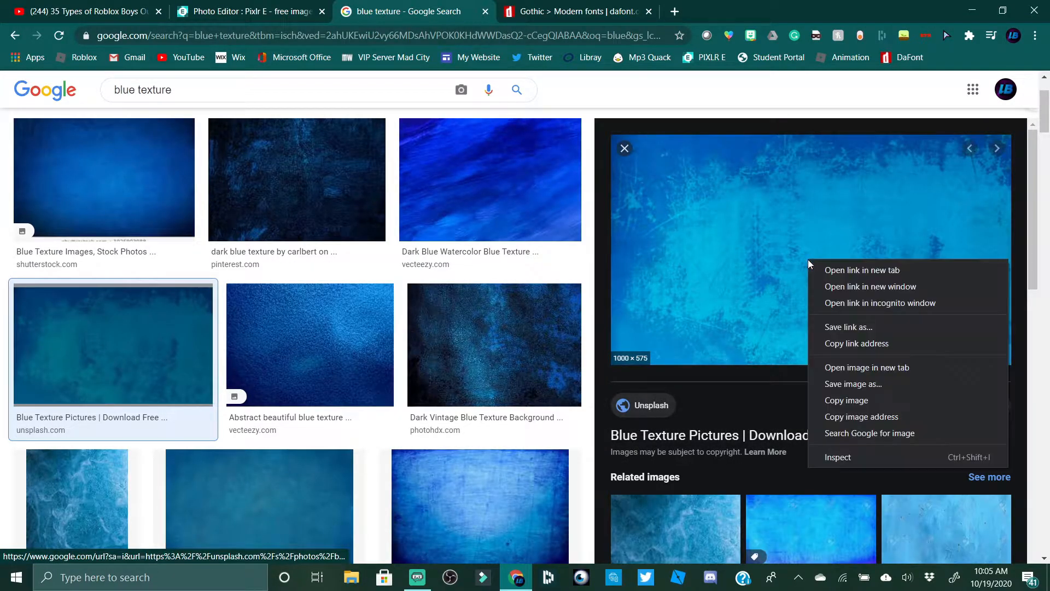
click(861, 405)
click(272, 5)
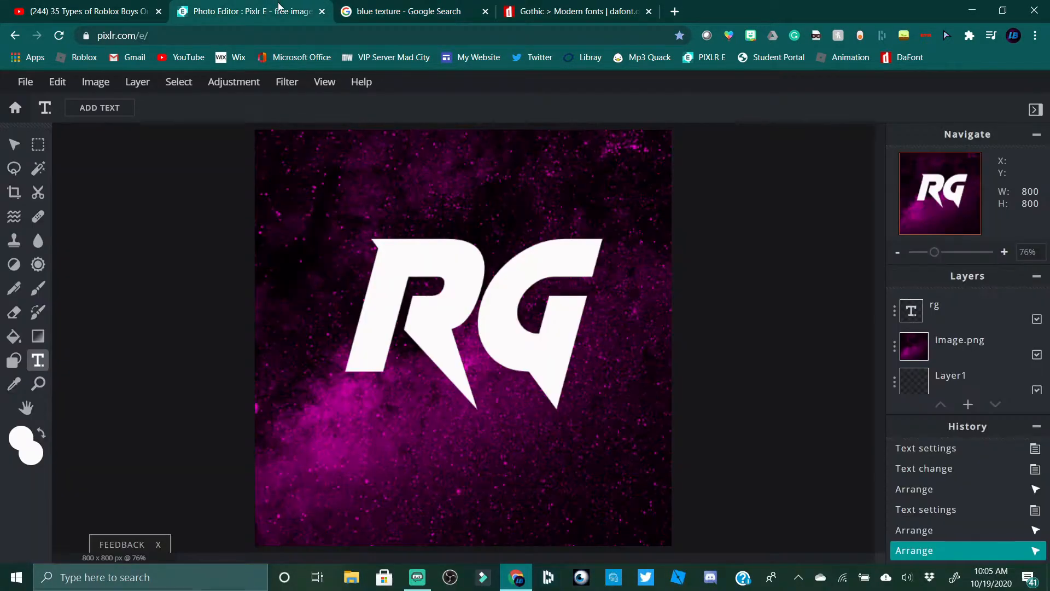
key(ctrl+v)
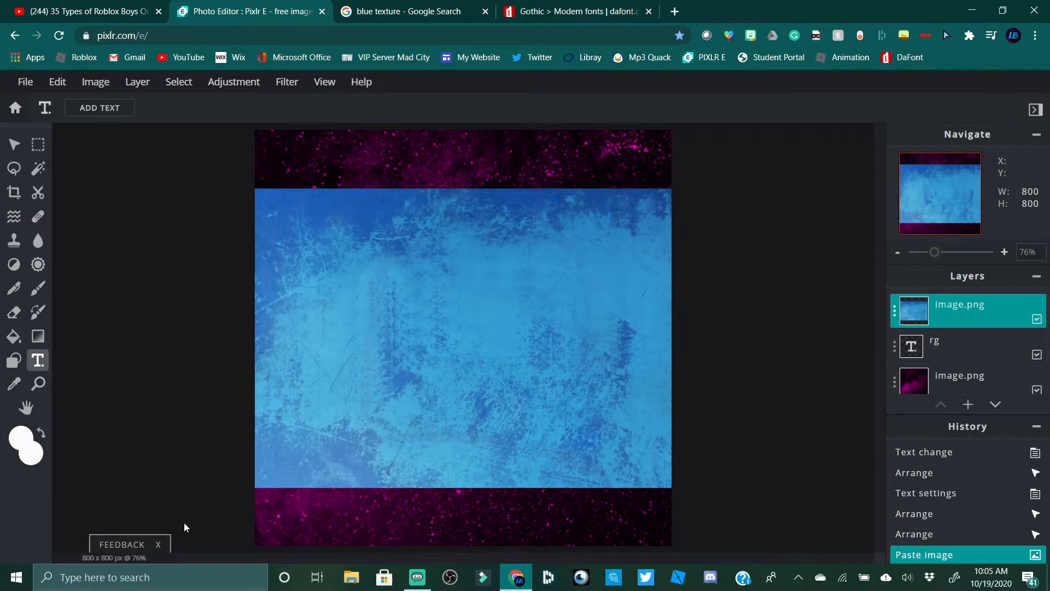
Rotate the pasted blue texture clockwise with the Arrange tool so it slants diagonally across the canvas
click(14, 144)
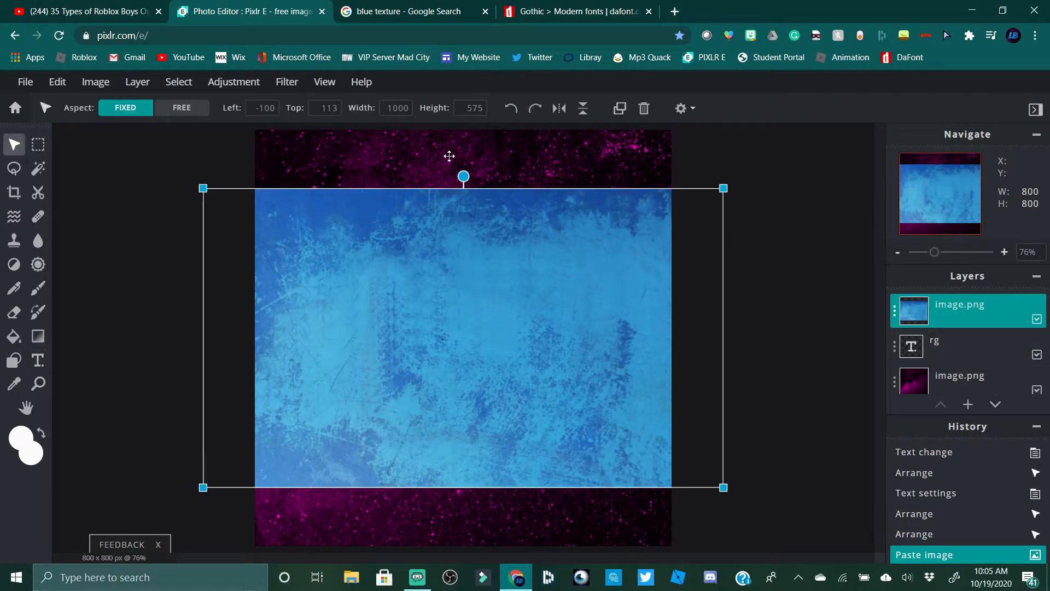
drag(463, 176, 537, 180)
click(728, 216)
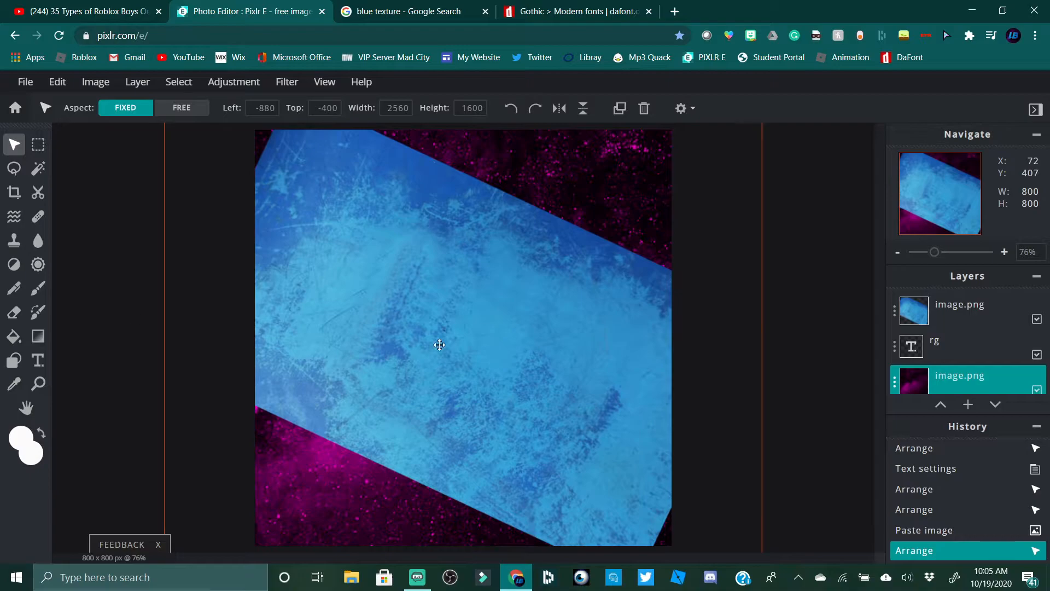
Duplicate the rotated blue texture layer, with the Wand tool active
click(947, 349)
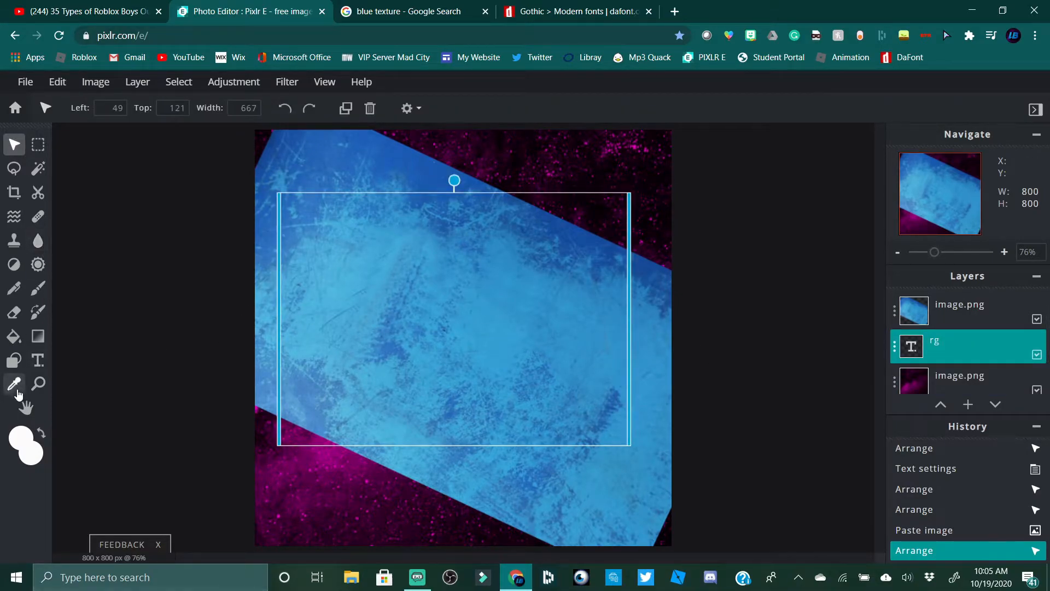
click(37, 169)
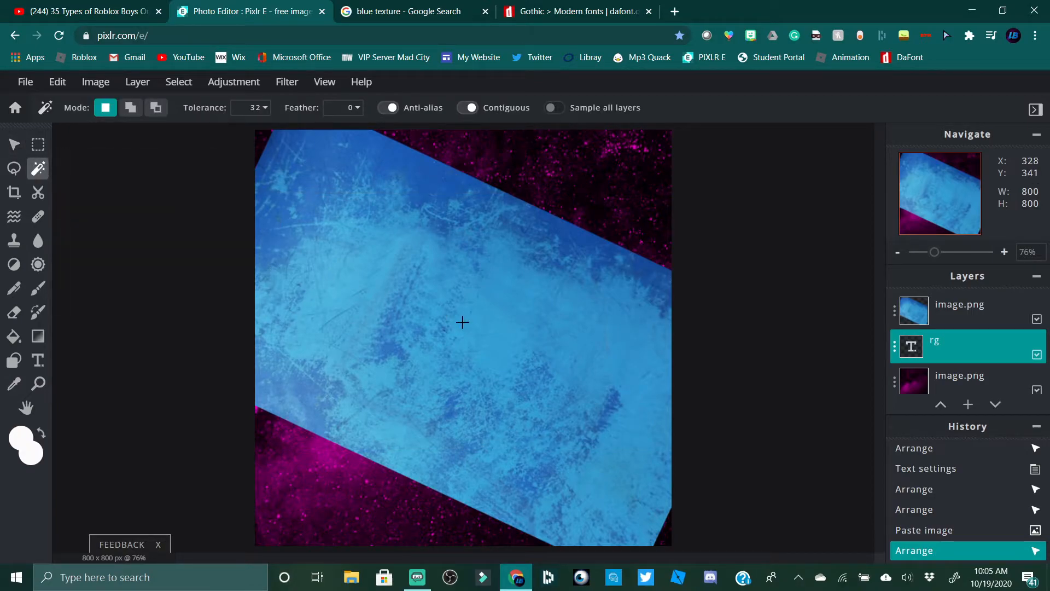
click(908, 323)
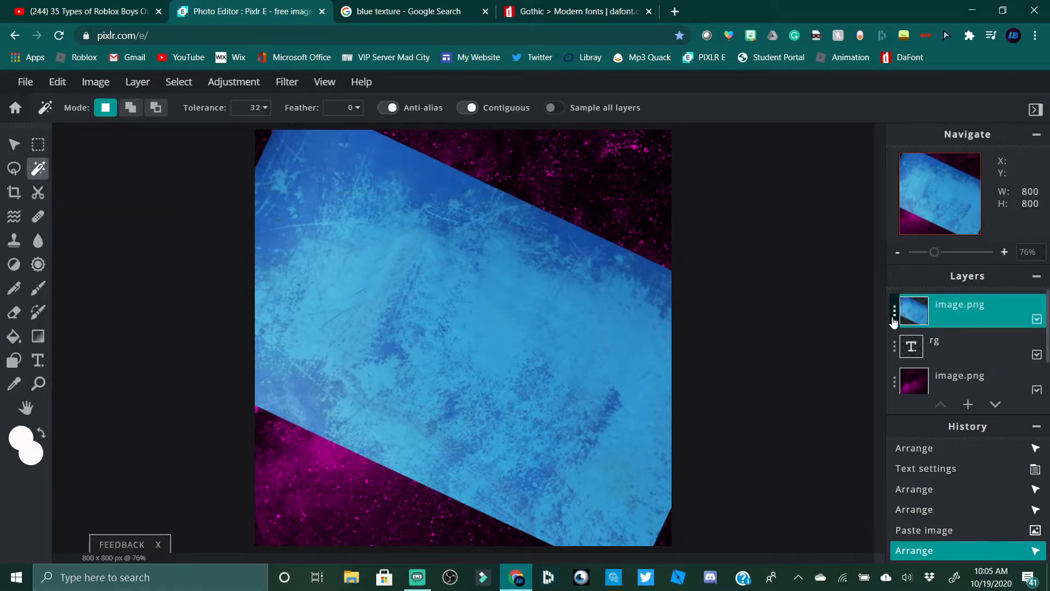
click(893, 313)
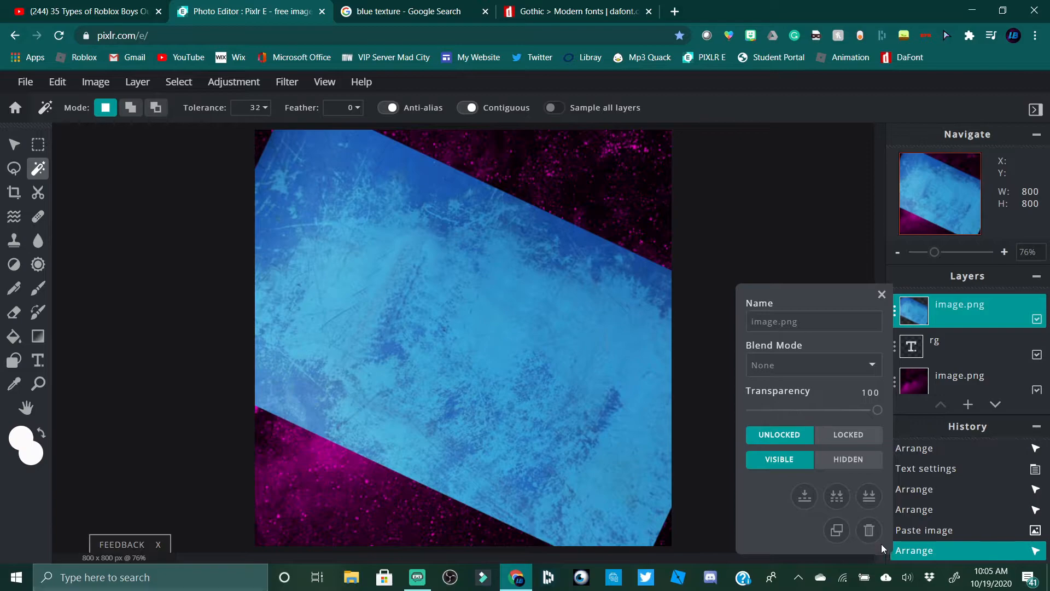
click(836, 530)
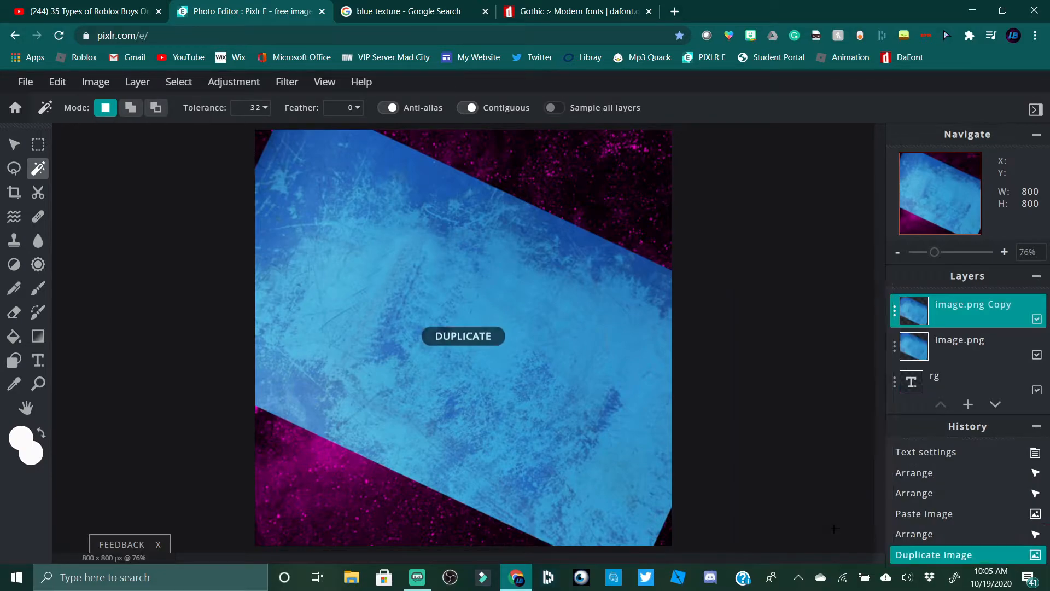
Wand-select the letter R on the rg layer, invert the selection, and clear the lower blue texture layer outside the letter
click(949, 355)
click(943, 386)
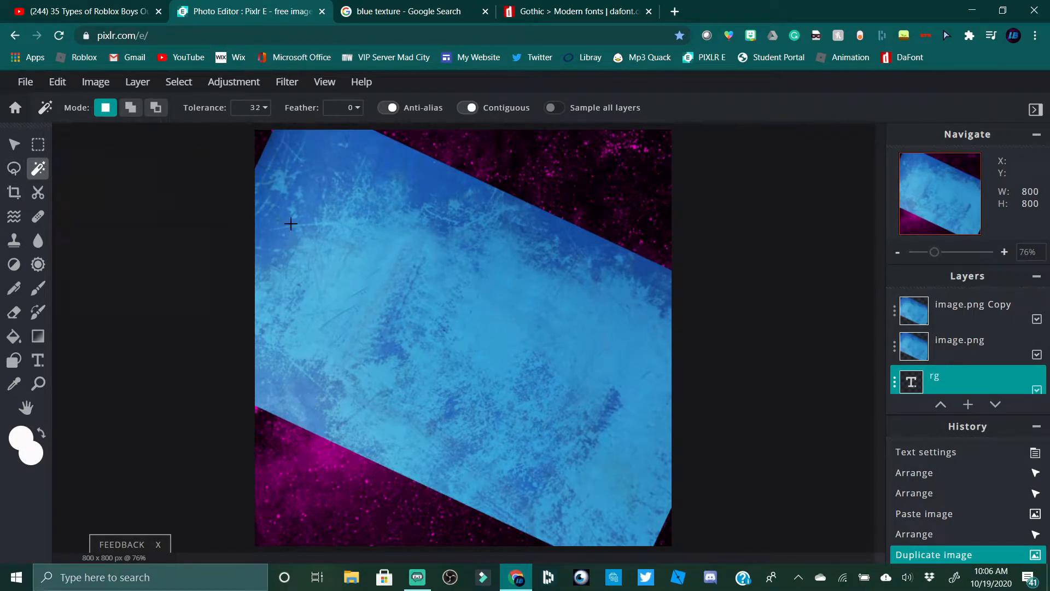
click(373, 298)
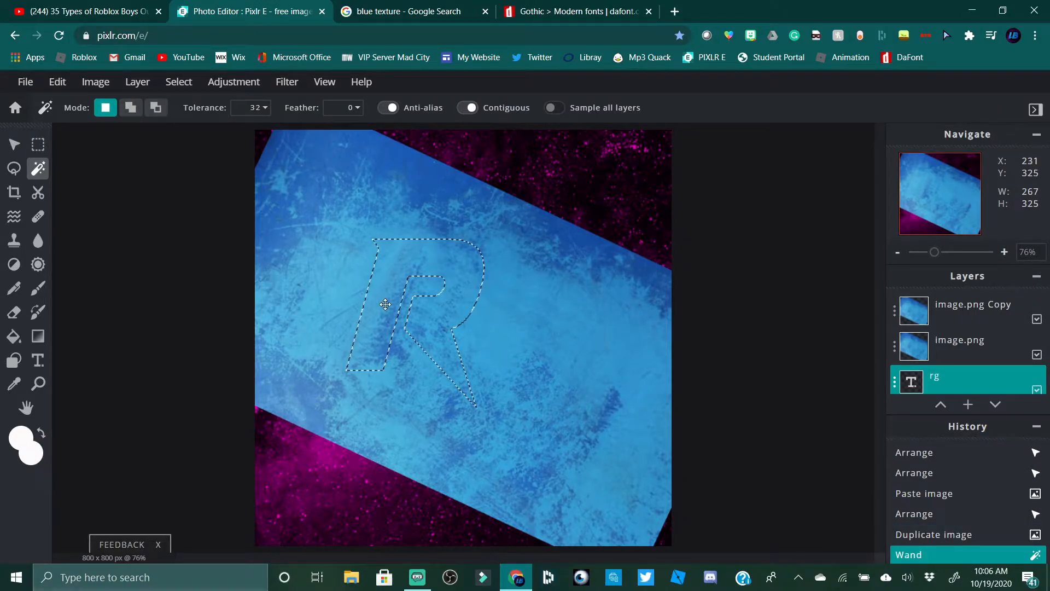
right_click(444, 319)
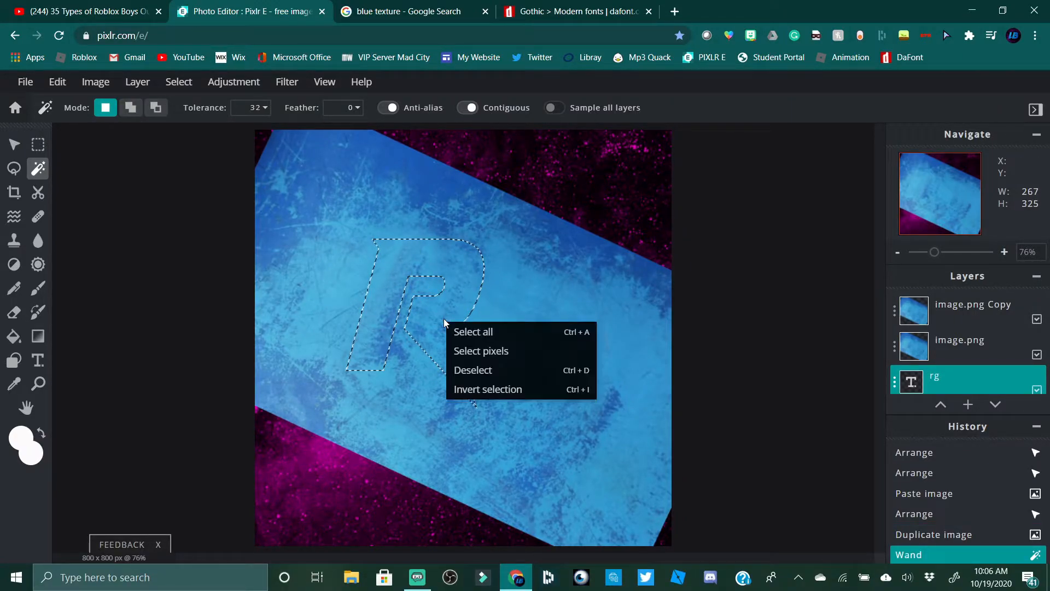
click(473, 389)
click(946, 349)
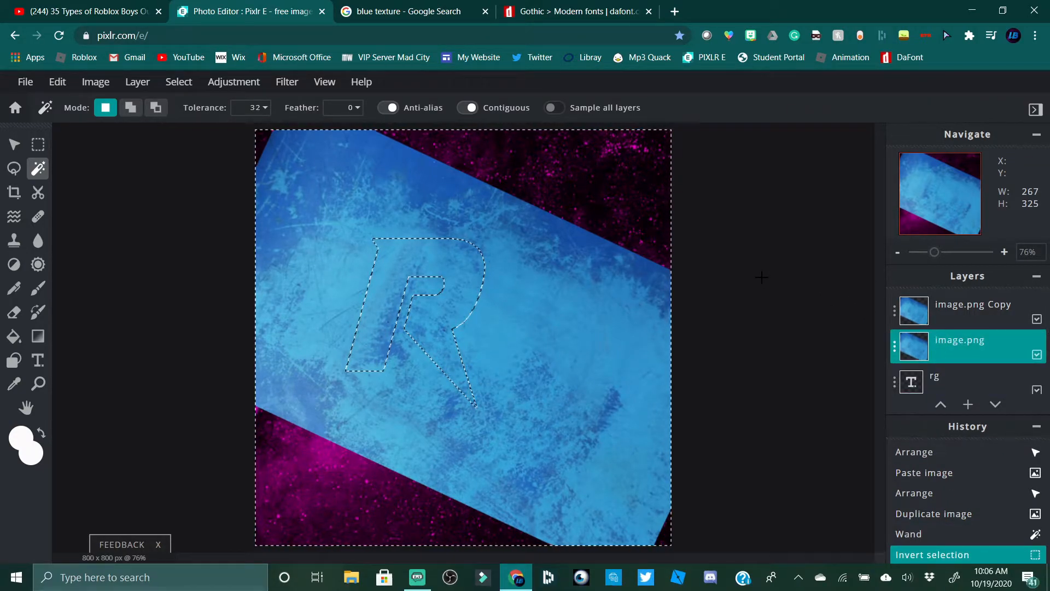
key(Delete)
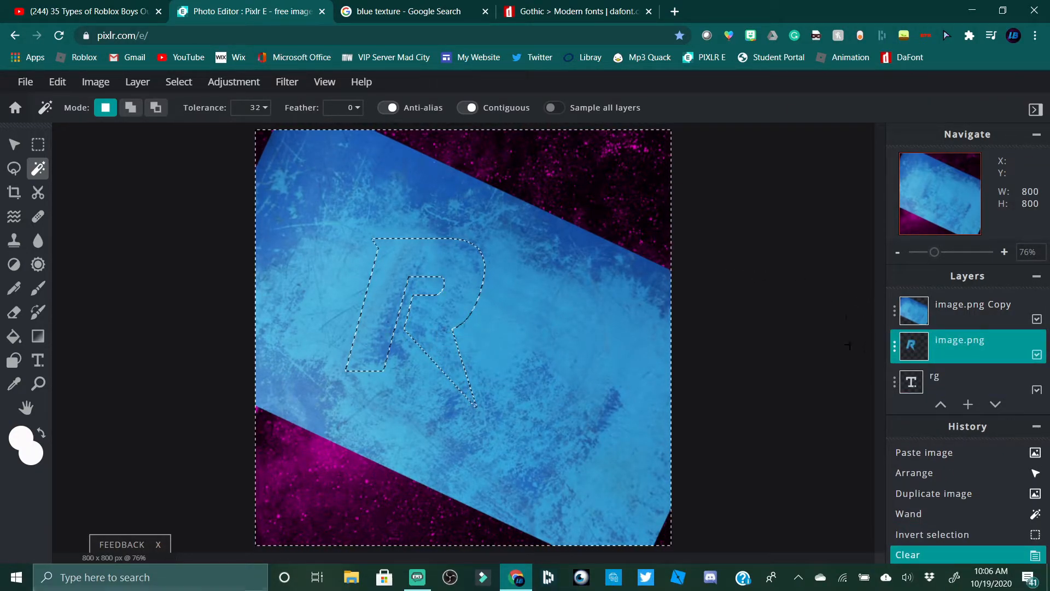
Drop the current selection and wand-select only the letter G on the rg text layer
click(977, 381)
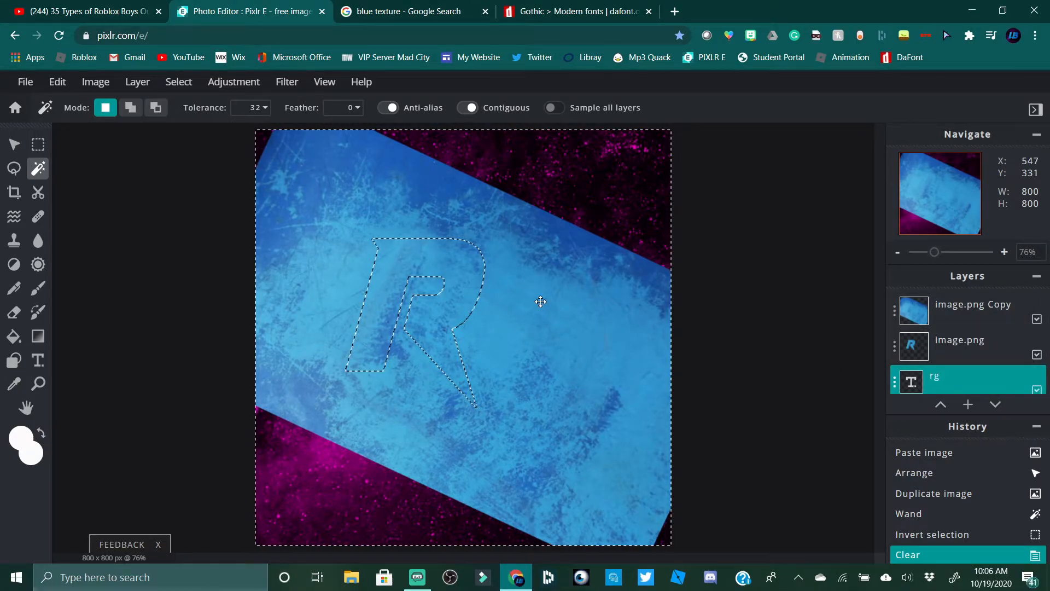
key(ctrl+d)
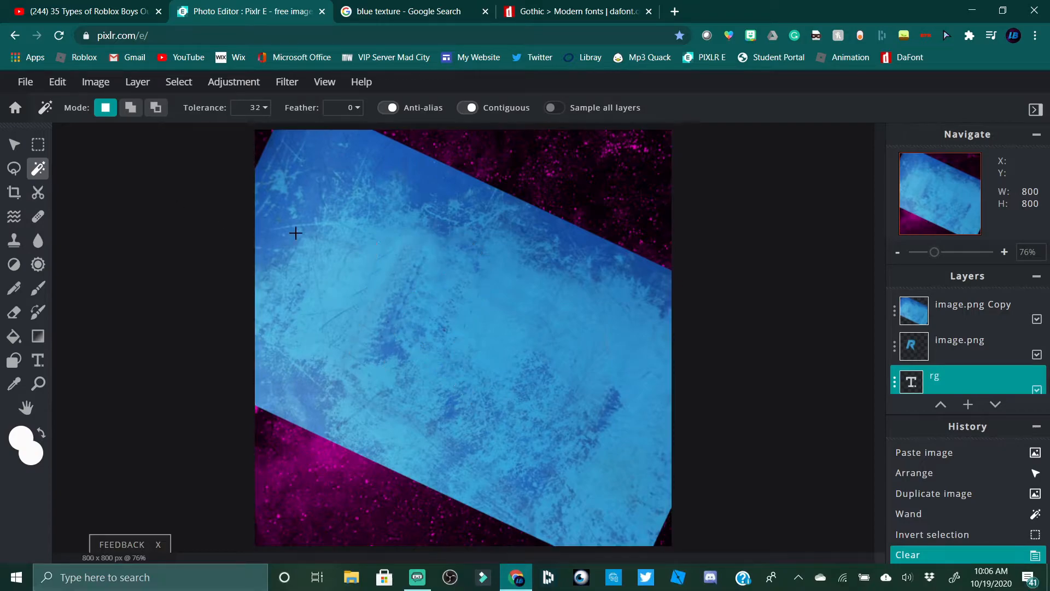
click(543, 303)
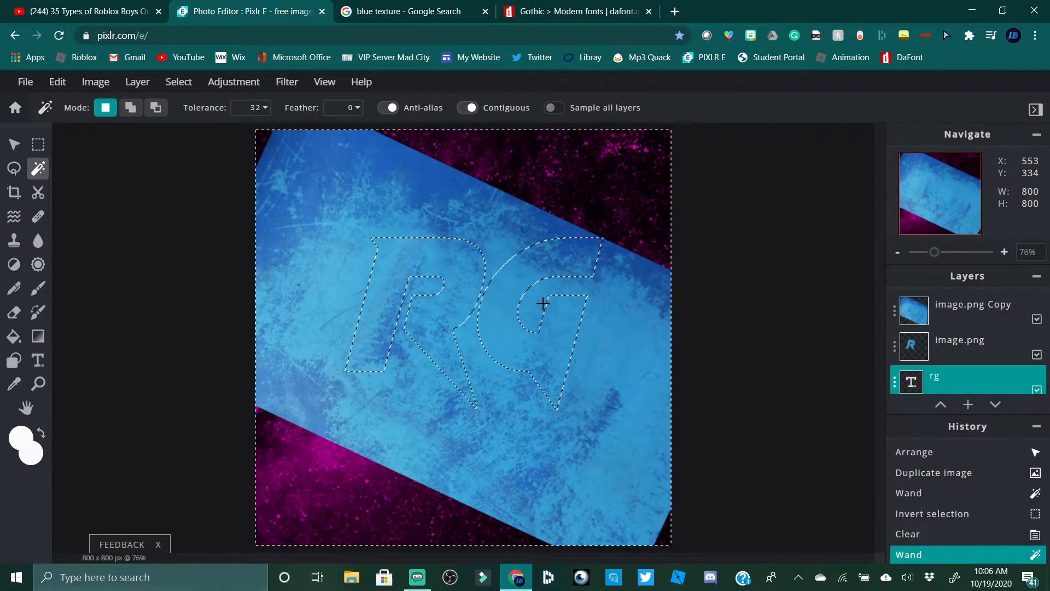
click(541, 265)
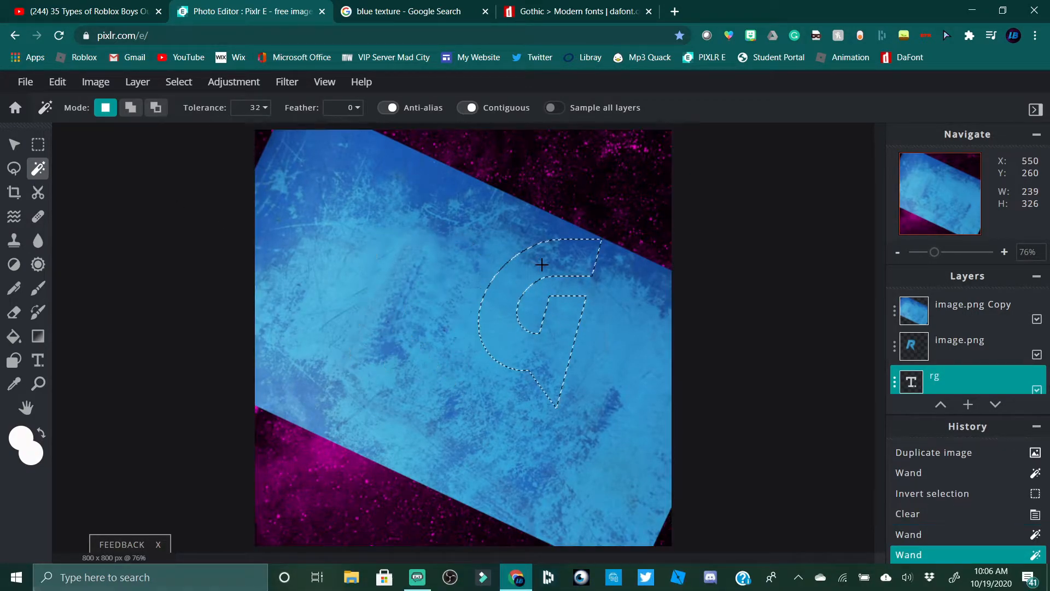
Invert the G selection and clear the upper blue texture layer outside the letter
right_click(541, 265)
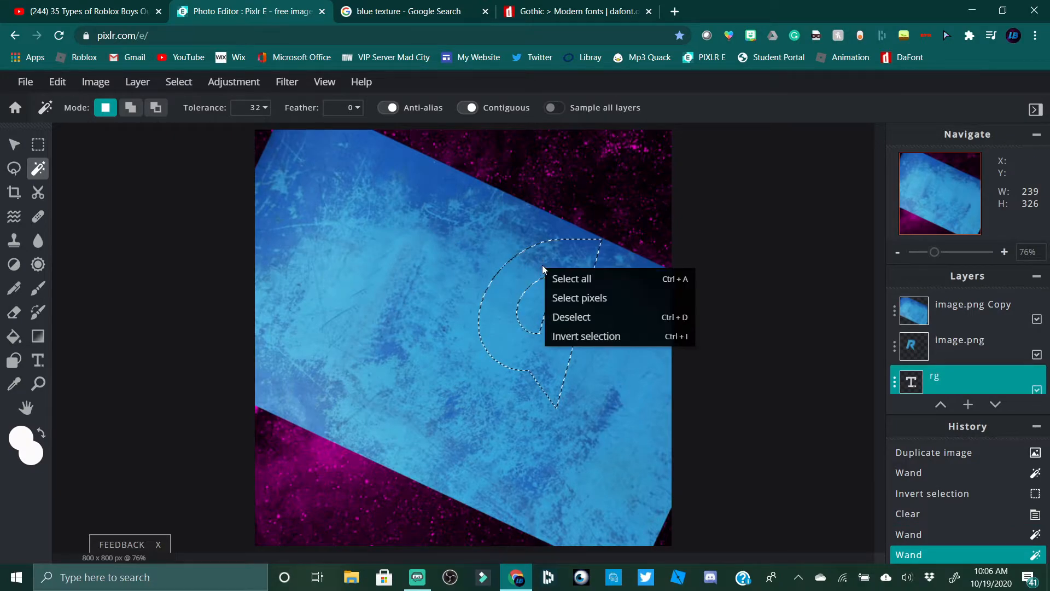
click(570, 340)
click(1009, 306)
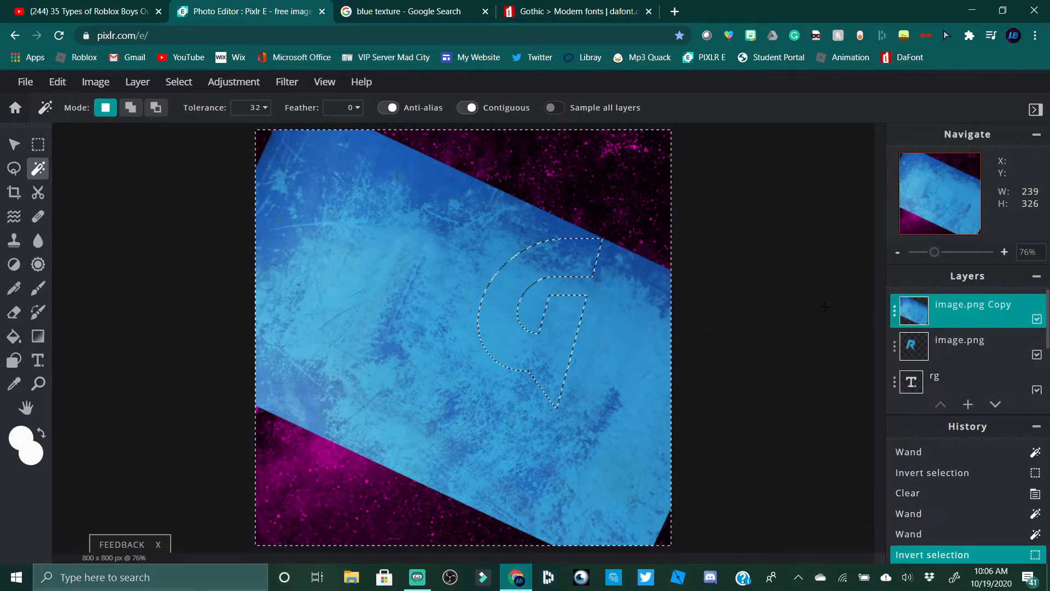
key(Delete)
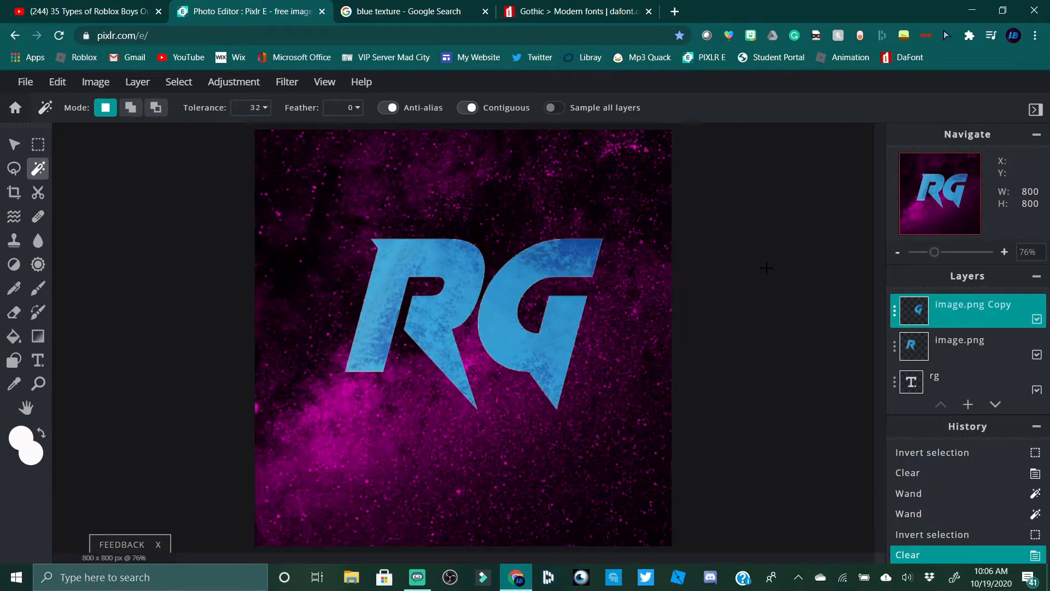
Try to enlarge the textured R layer with the Arrange tool and shift the textured G layer slightly downward
click(994, 358)
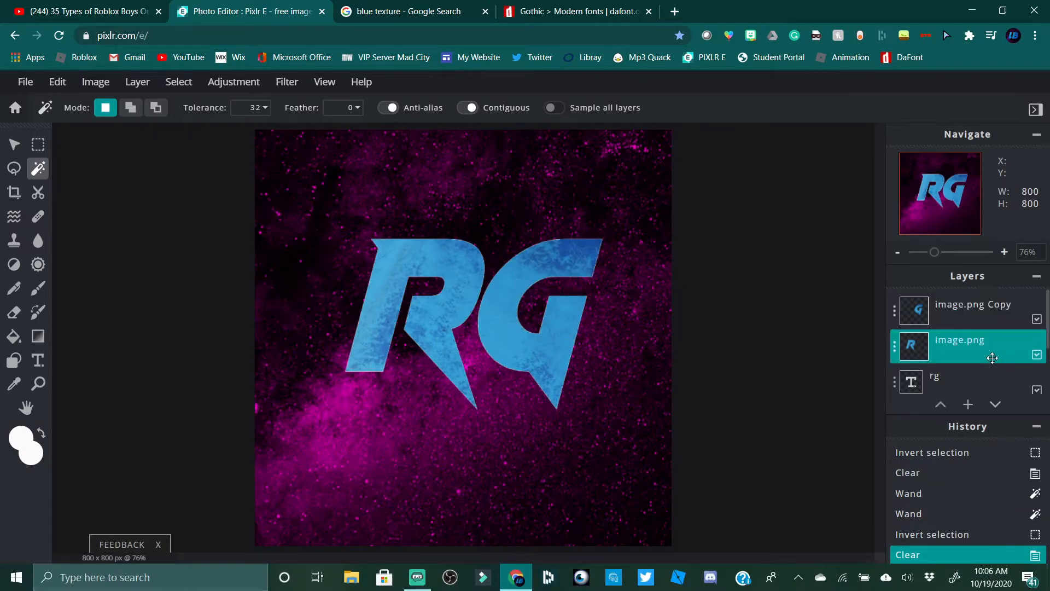
click(14, 145)
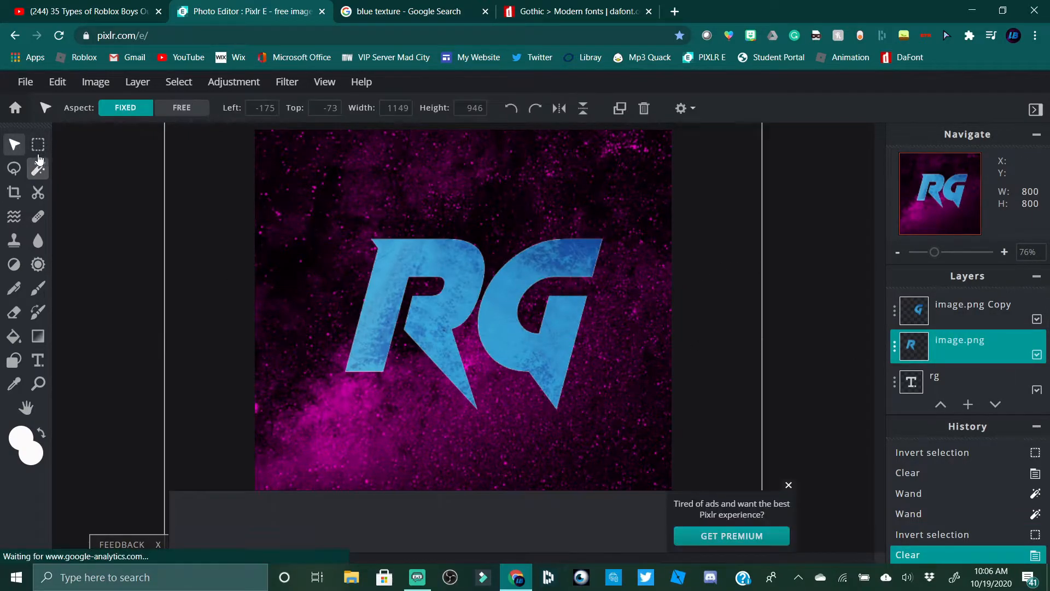
click(789, 485)
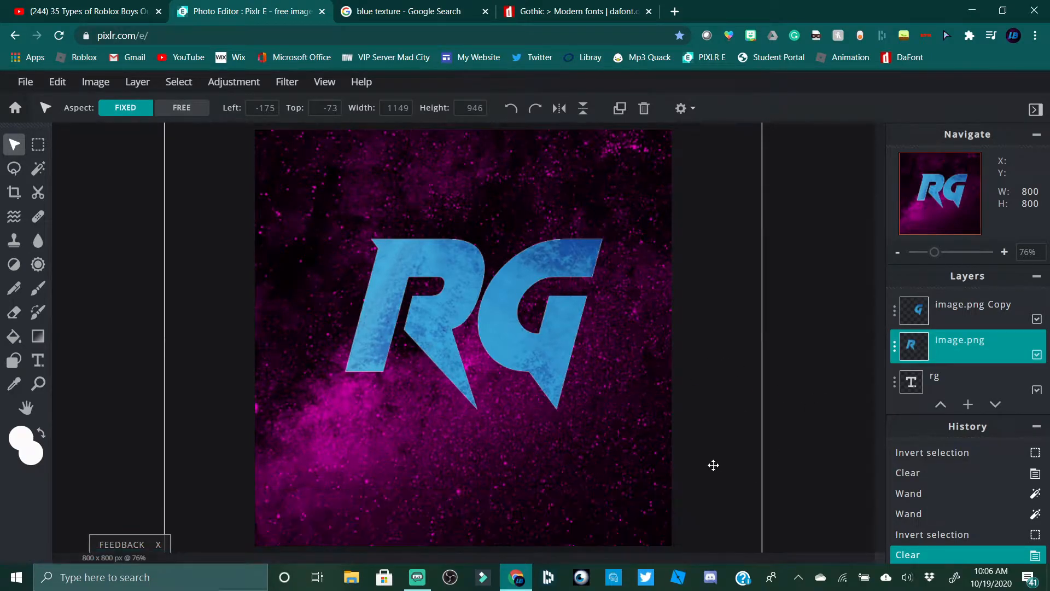
scroll(712, 464, down, 3)
drag(653, 488, 675, 509)
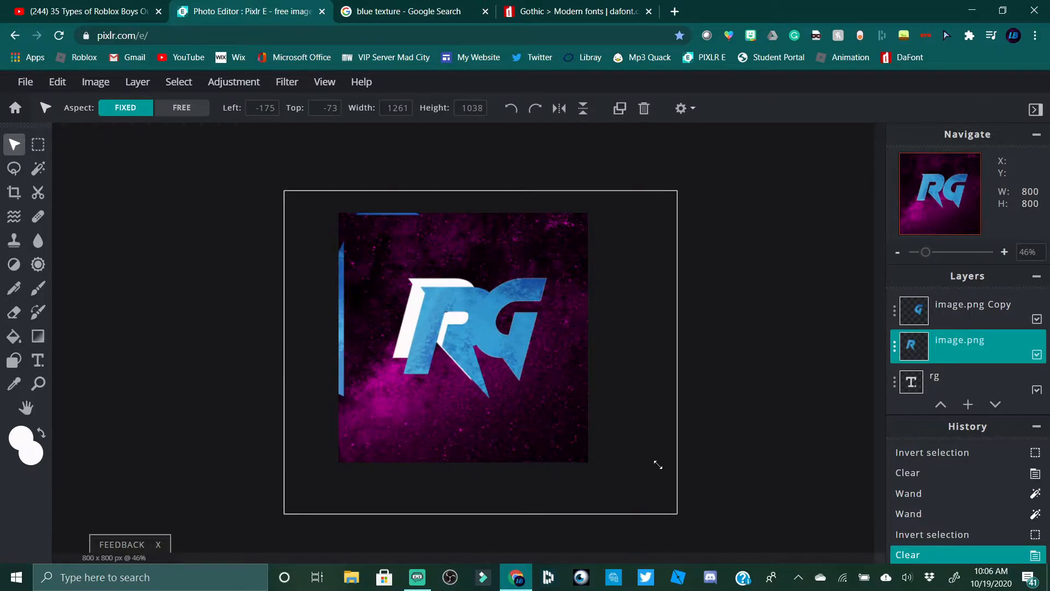
drag(660, 474, 660, 473)
drag(628, 405, 639, 414)
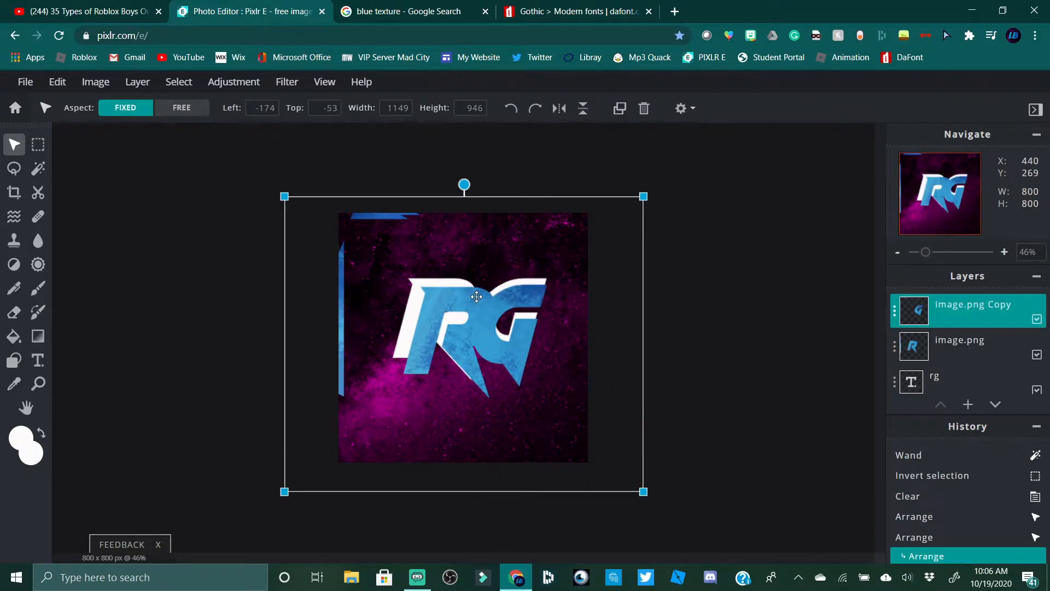
Delete both blue textured letter layers, the G and the R
key(Delete)
key(Delete)
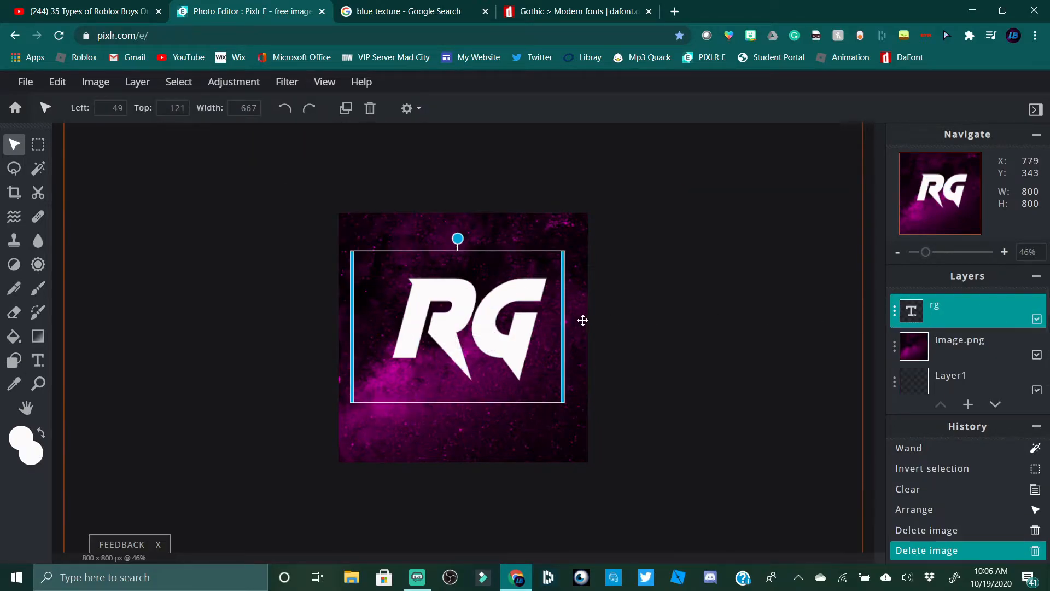
Set the rg text layer's font size to 451 with the Text tool
scroll(705, 337, up, 4)
scroll(526, 369, down, 4)
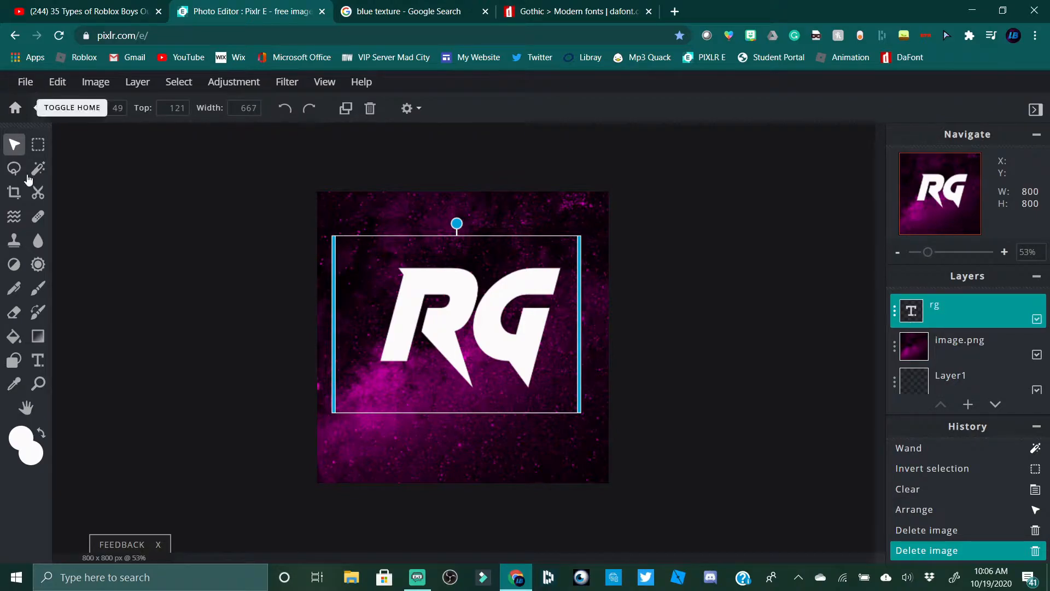
click(38, 361)
click(400, 108)
drag(336, 134, 346, 135)
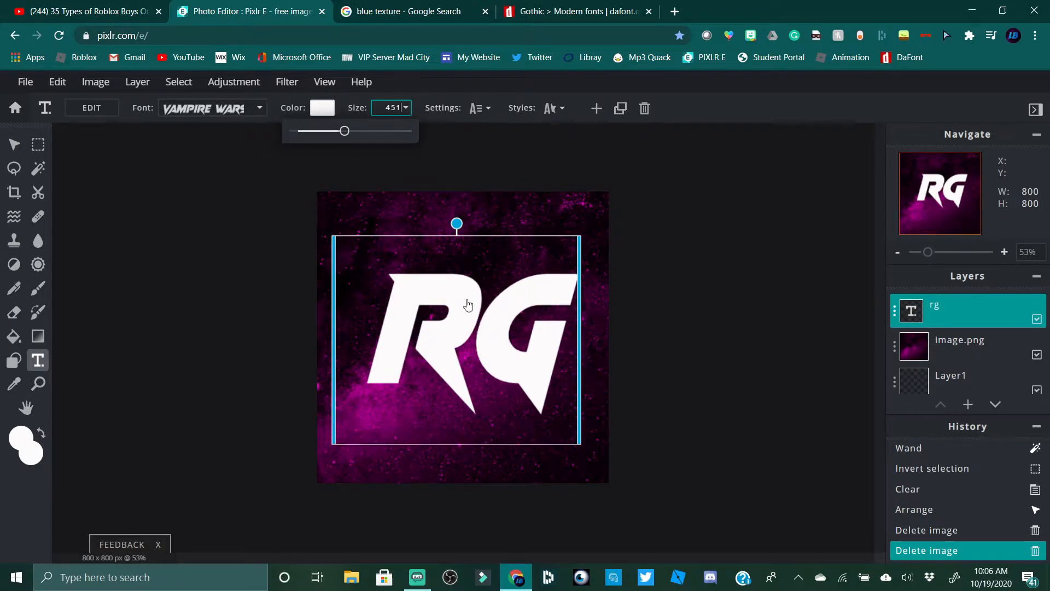
Nudge the enlarged rg text slightly until it sits centred on the galaxy background
click(505, 342)
drag(506, 340, 502, 334)
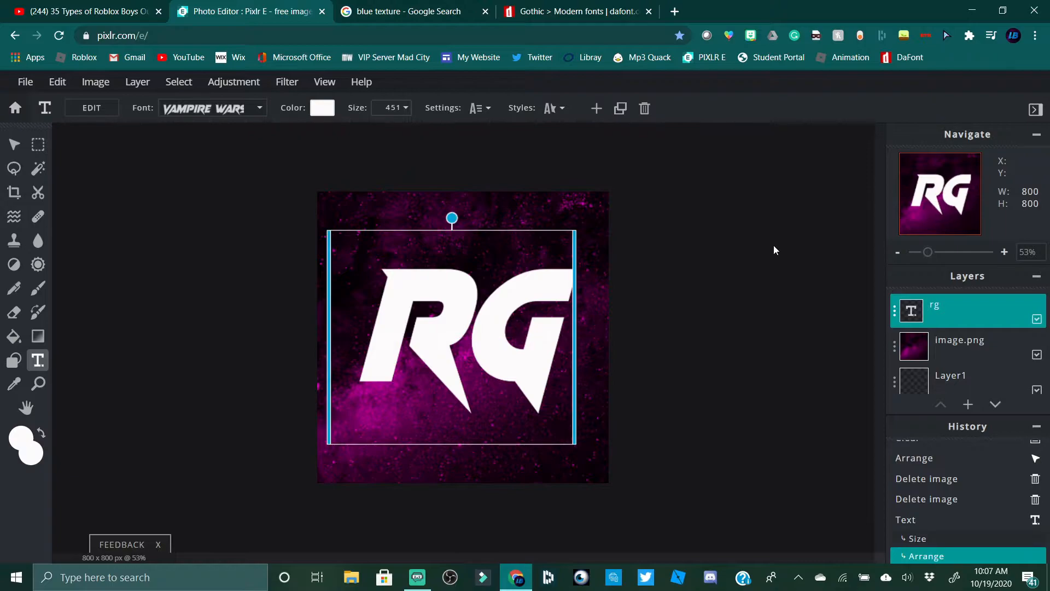
click(773, 245)
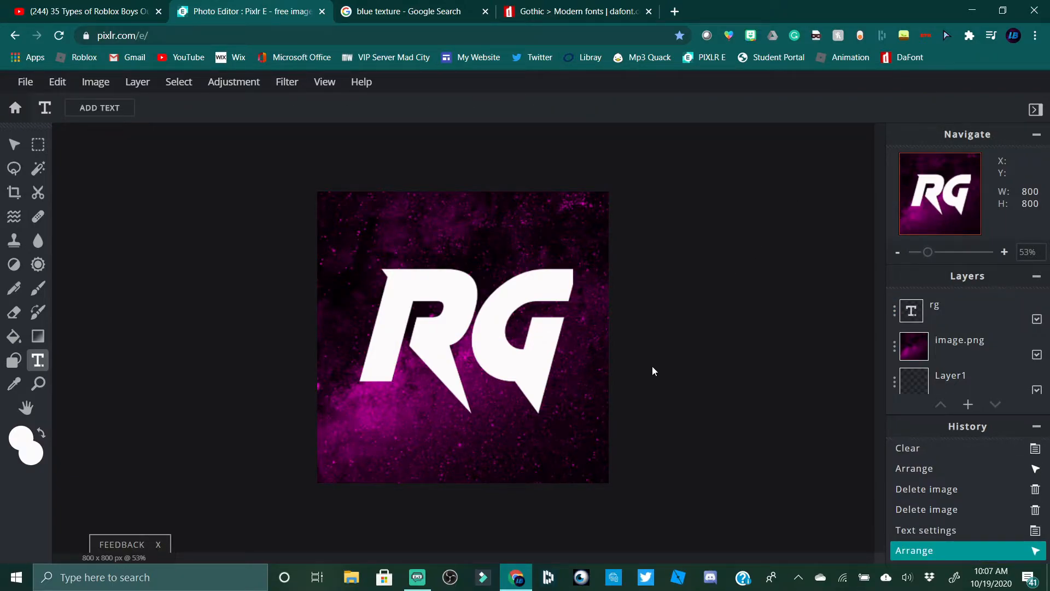
drag(474, 328, 471, 326)
click(659, 304)
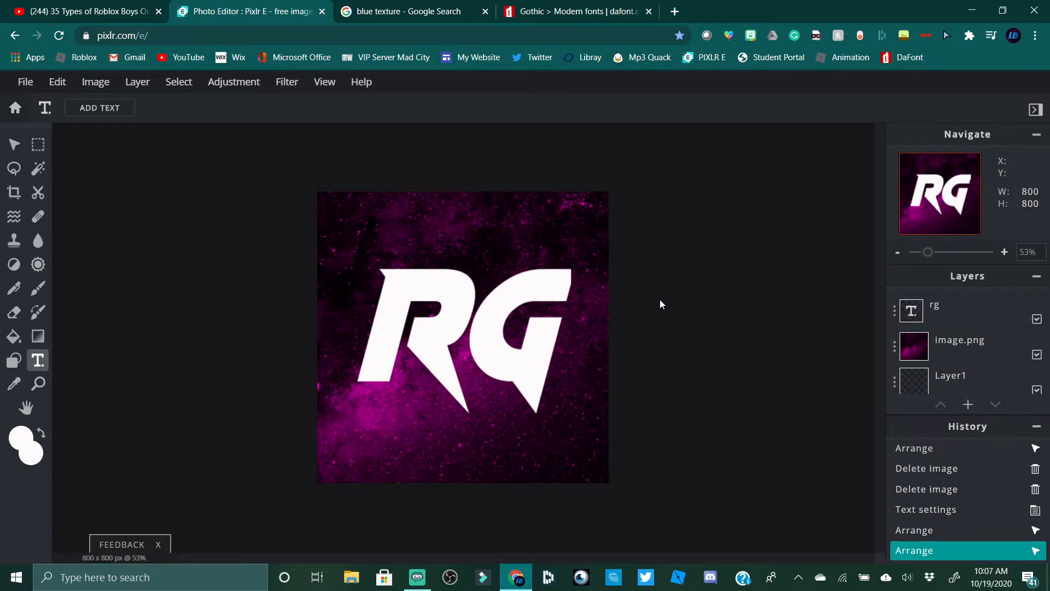
drag(470, 328, 473, 328)
click(655, 313)
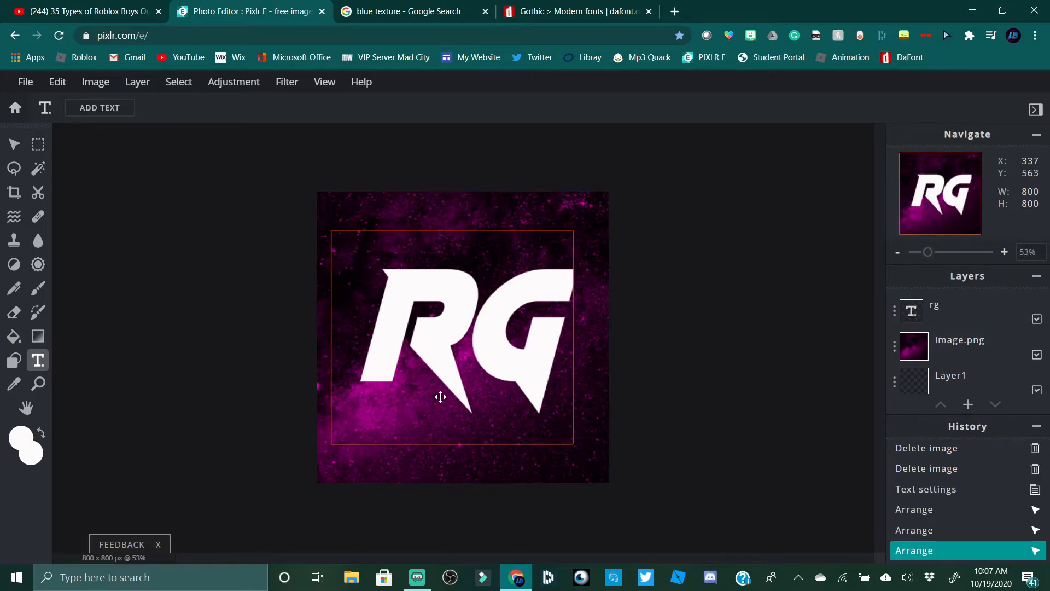
Paste the blue texture above the rg text and rotate it clockwise so it slants across the canvas
key(ctrl+v)
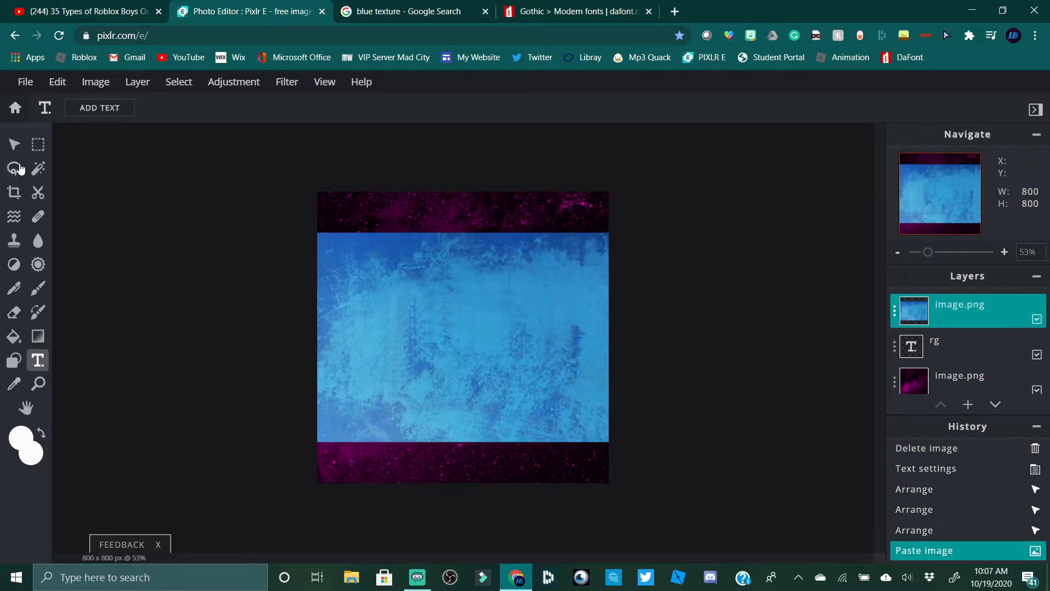
click(15, 144)
drag(464, 221, 502, 228)
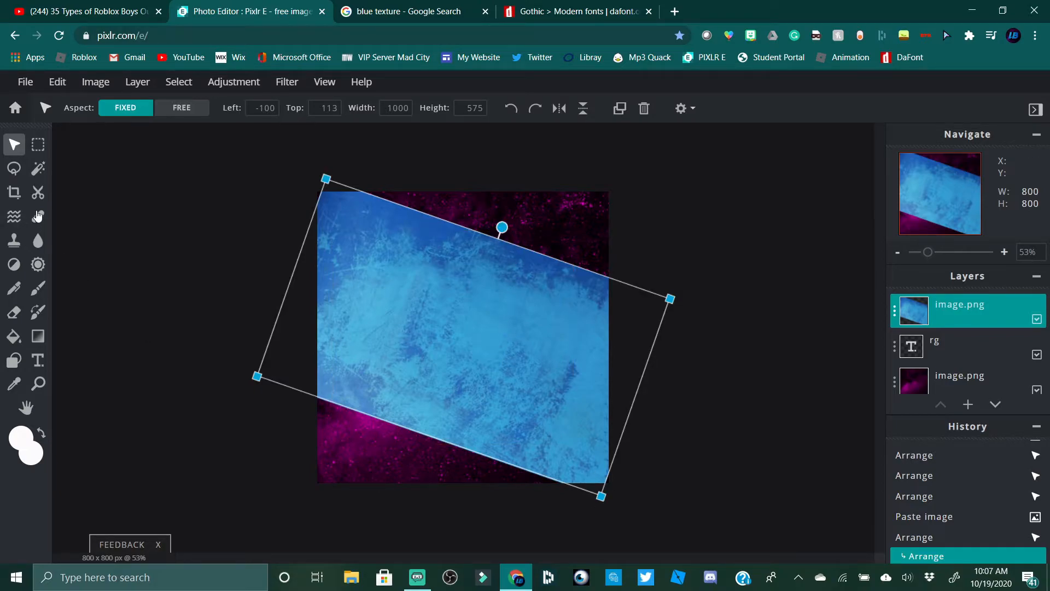
Wand-select the letter R on the rg layer, invert the selection, clear the blue texture outside it, and deselect
click(38, 169)
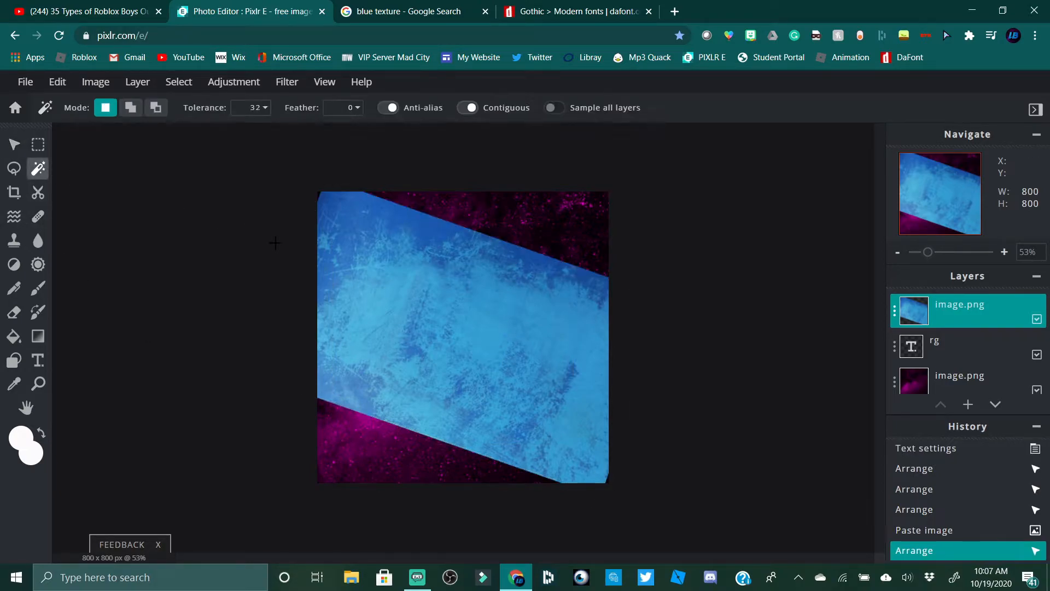
click(397, 318)
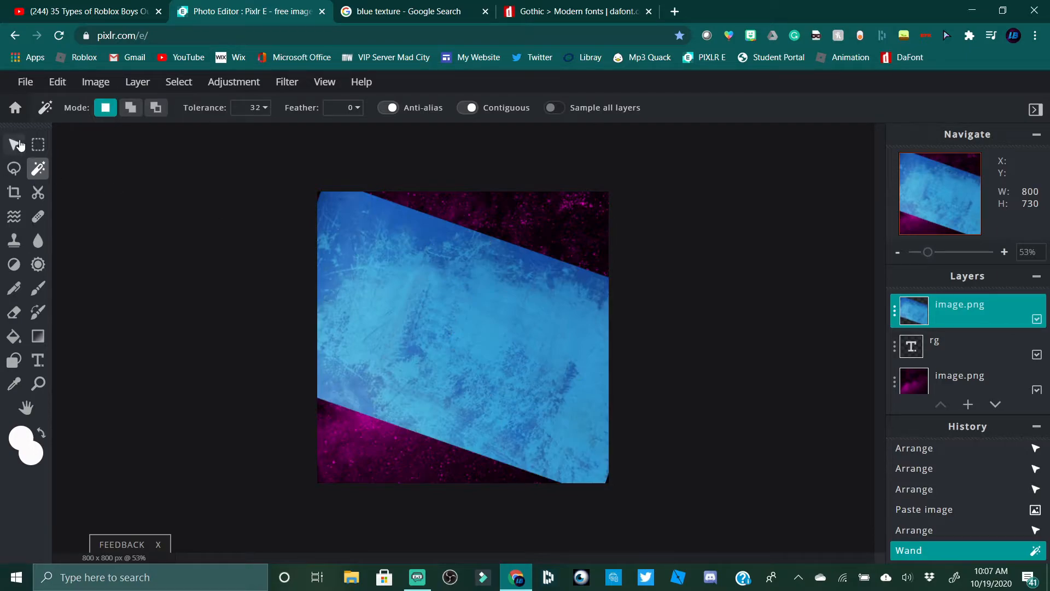
click(995, 346)
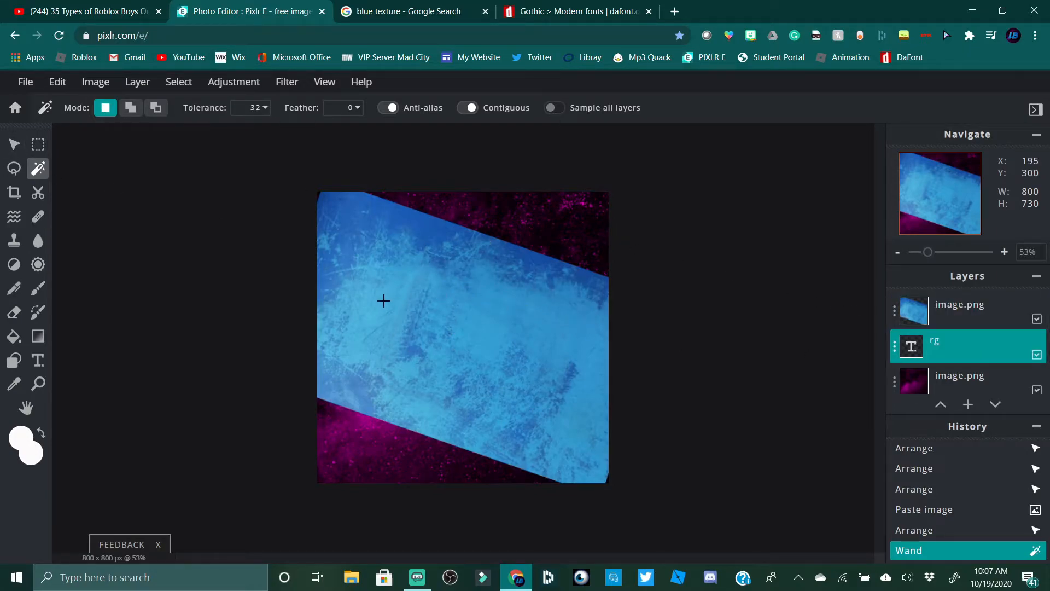
click(419, 292)
right_click(419, 288)
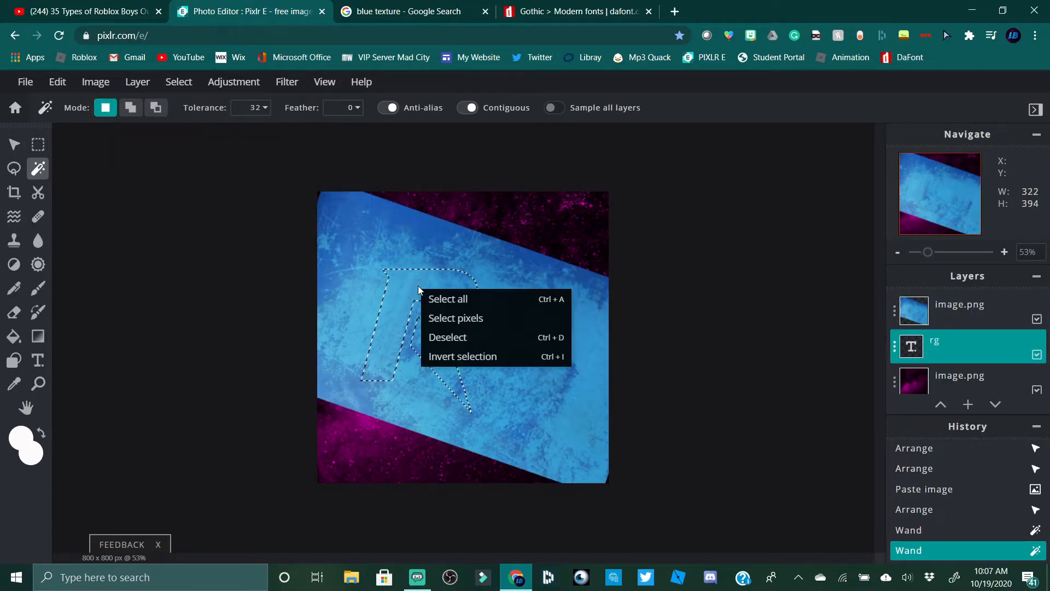
right_click(424, 290)
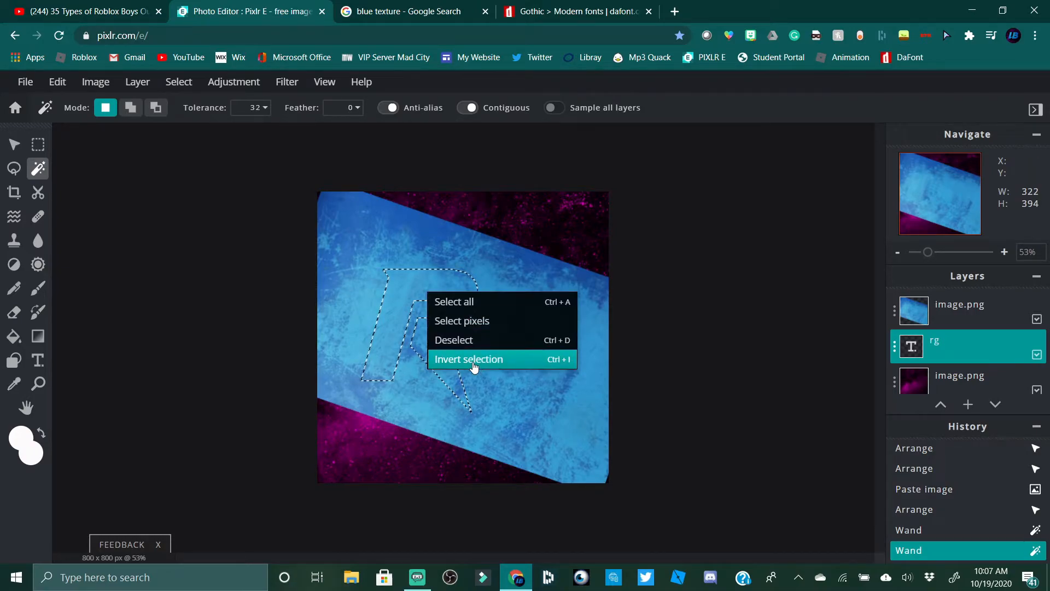
click(991, 324)
key(ctrl+i)
key(Delete)
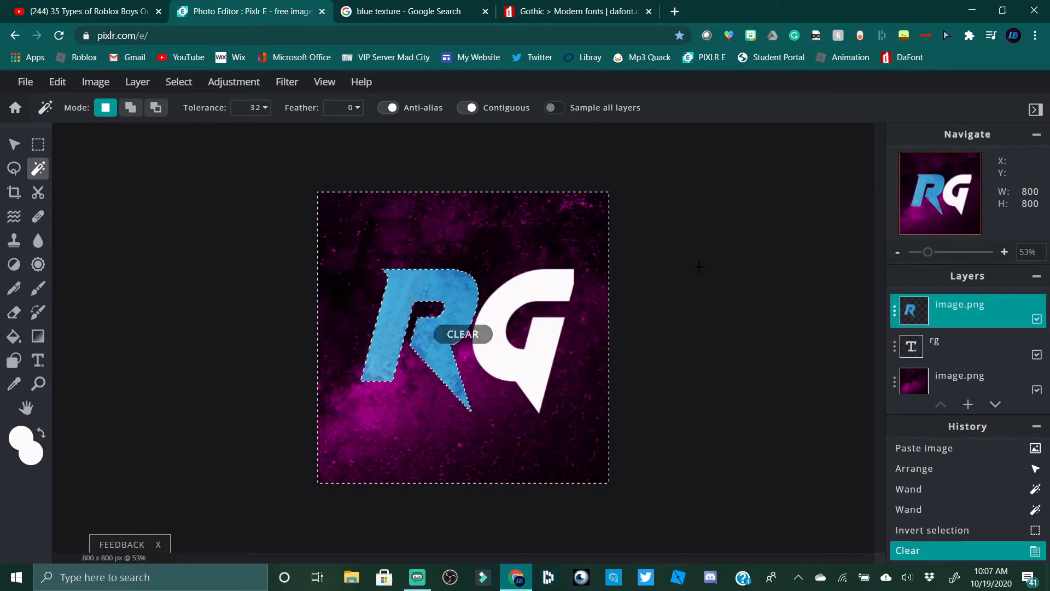
click(727, 297)
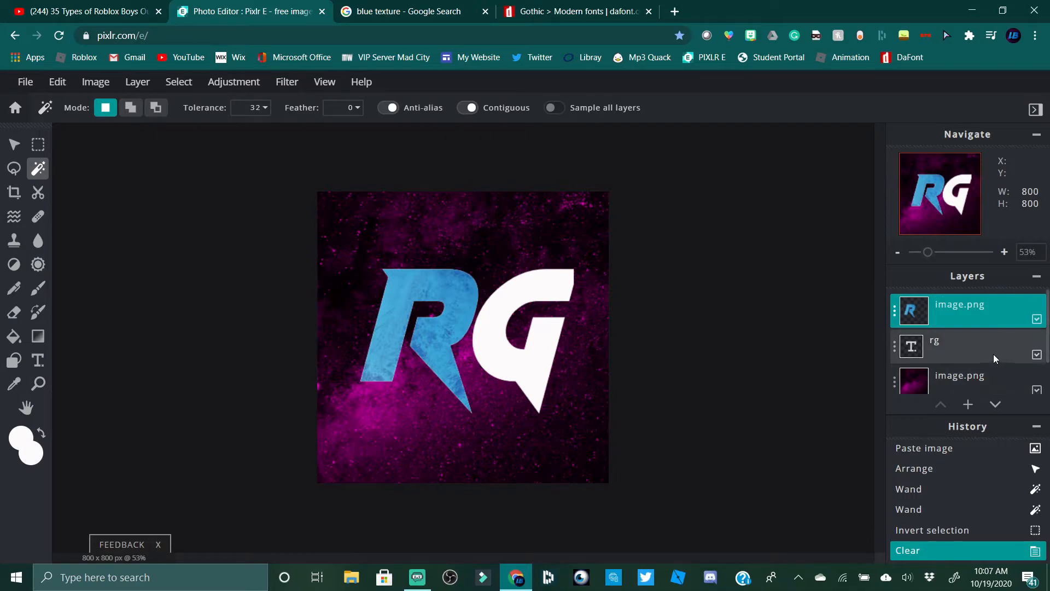
Paste a second blue texture, rotate it clockwise, and shift it up to cover the letter G
key(ctrl+v)
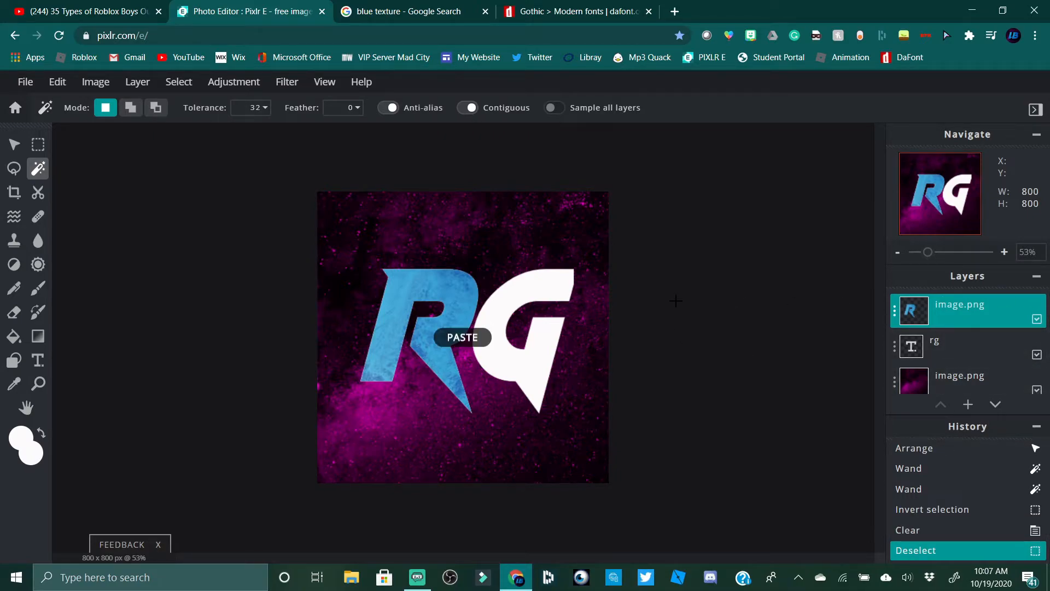
click(14, 144)
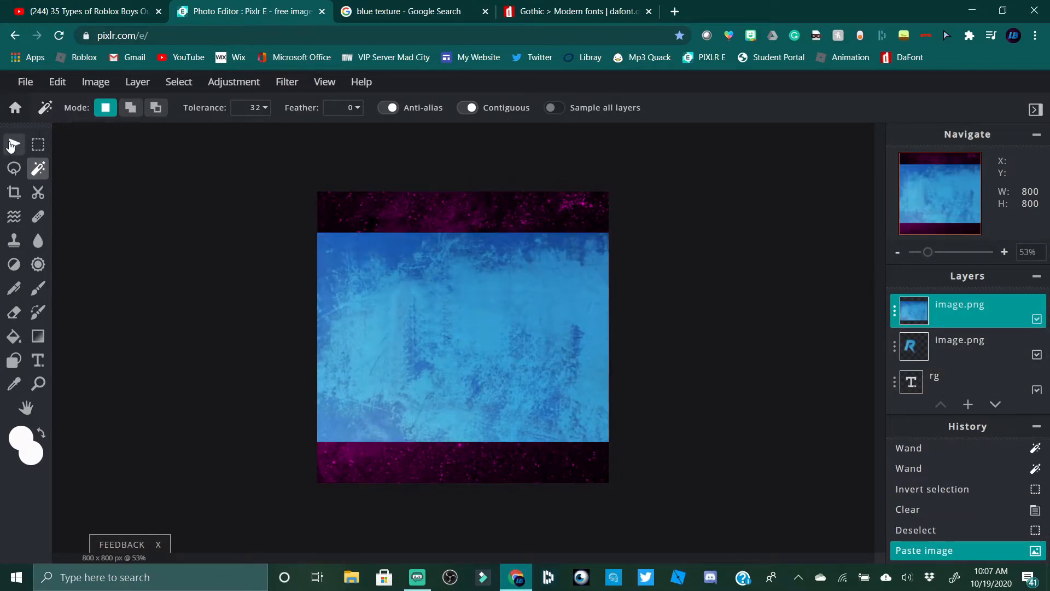
mouse_move(502, 286)
mouse_down()
mouse_move(545, 300)
mouse_move(502, 281)
mouse_up()
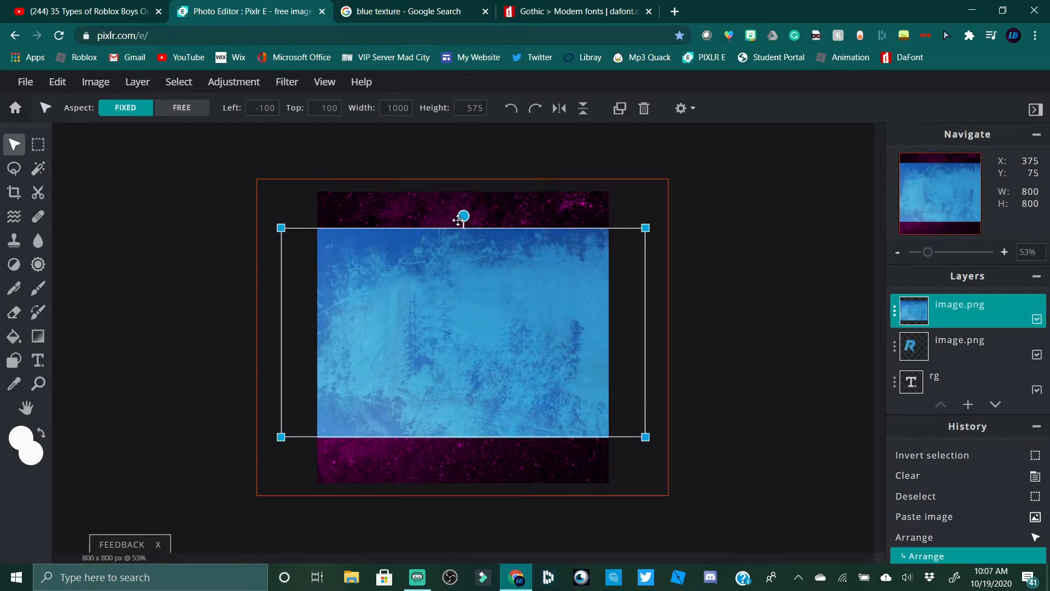
drag(462, 215, 526, 221)
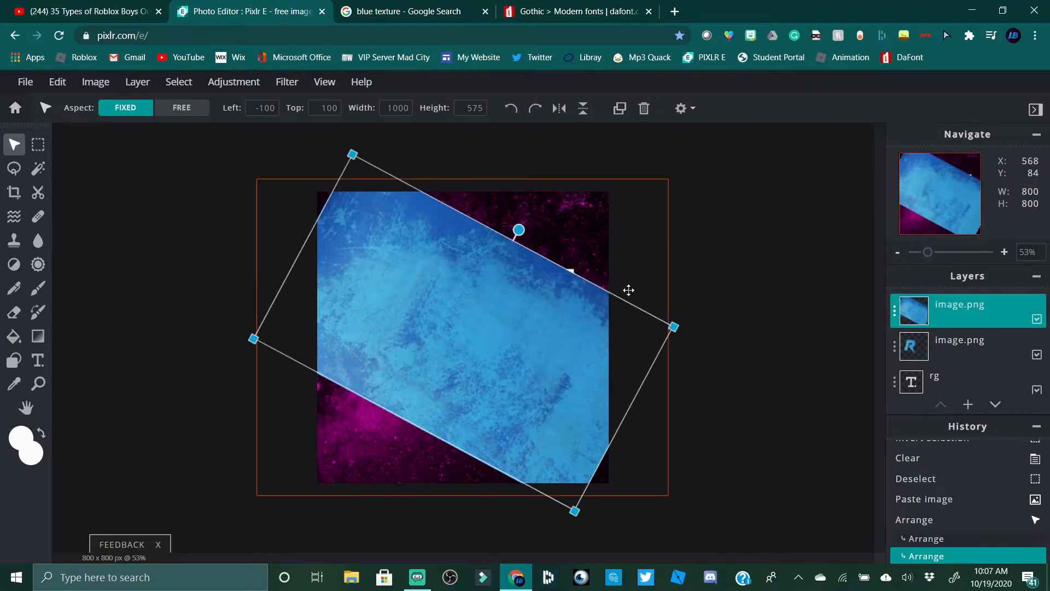
drag(589, 356, 597, 345)
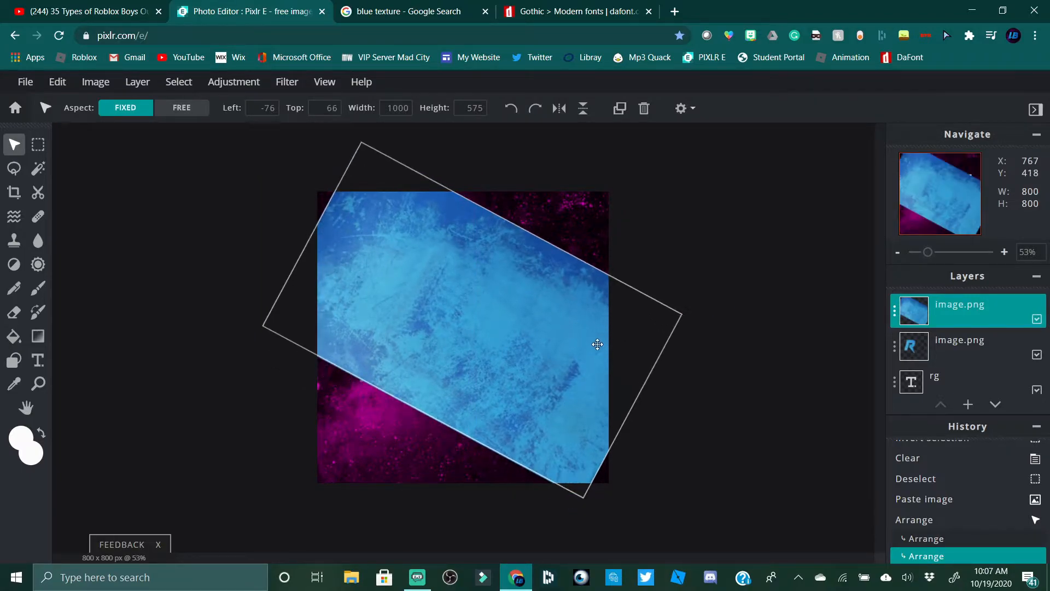
click(746, 289)
Wand-select the letter G on the rg layer, invert the selection, clear the top texture layer outside it, and deselect
click(38, 168)
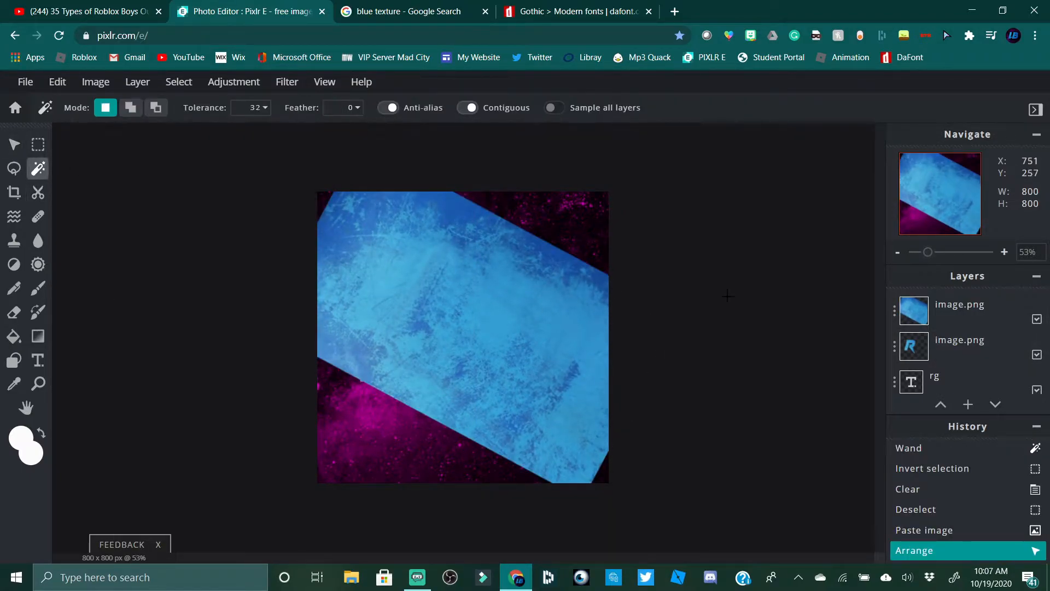
click(961, 380)
click(553, 331)
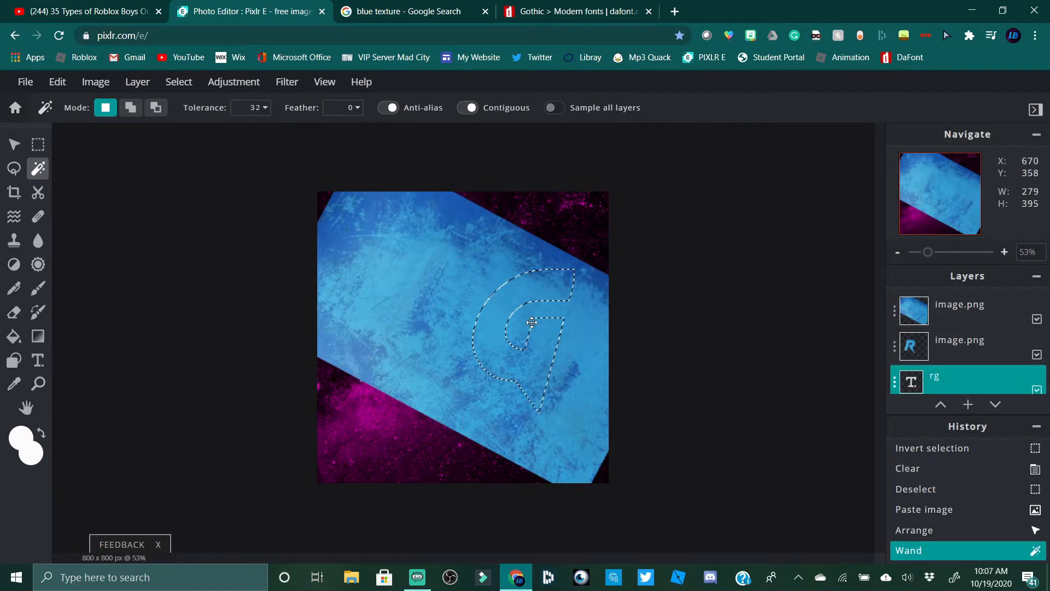
right_click(515, 325)
key(ctrl+i)
click(965, 303)
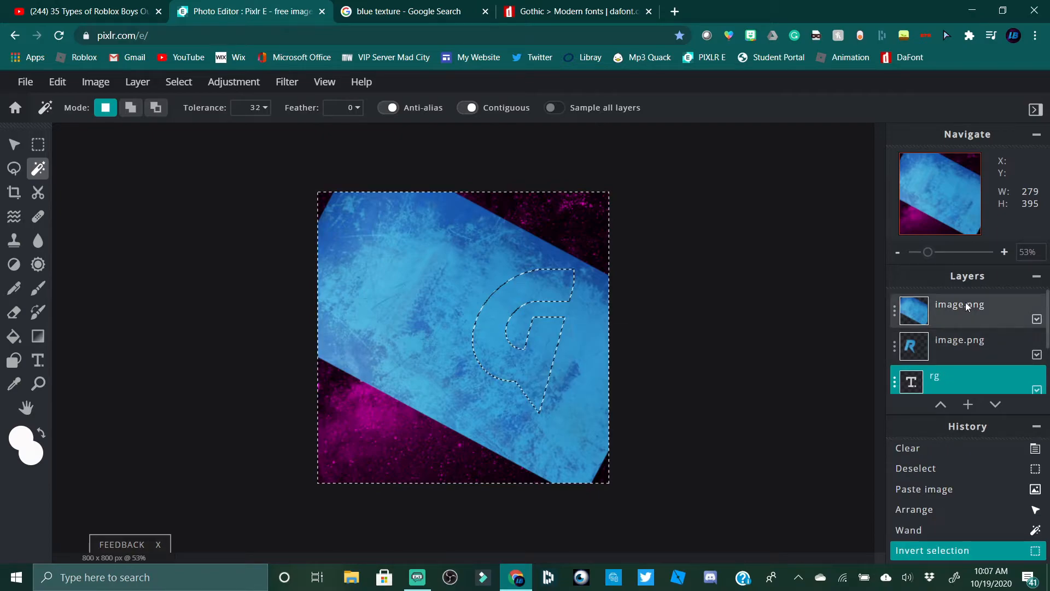
key(Delete)
click(694, 314)
Delete the white rg text layer and the empty Layer1
click(946, 389)
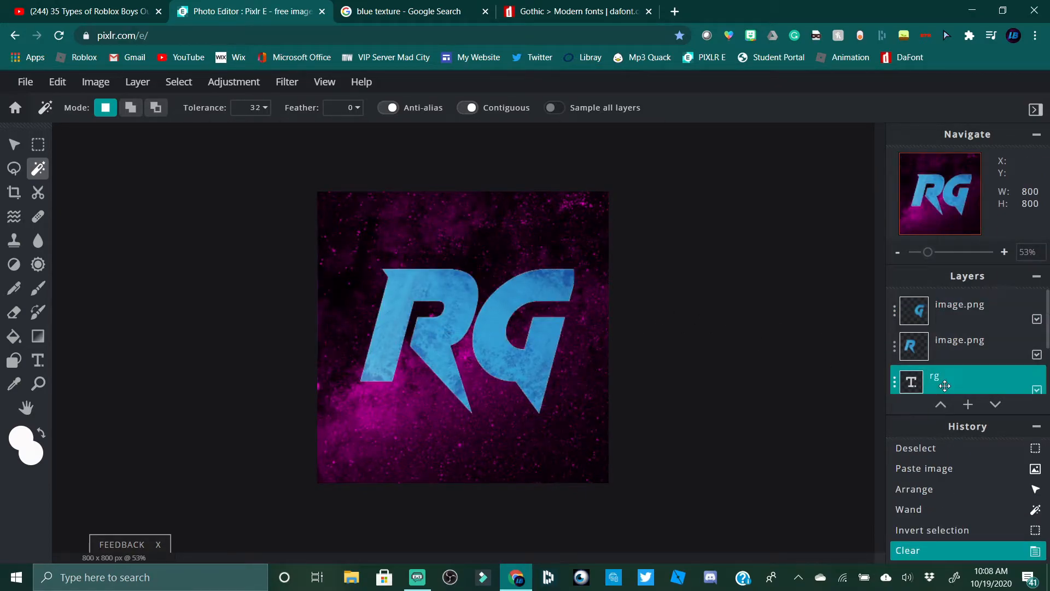
key(Delete)
click(959, 362)
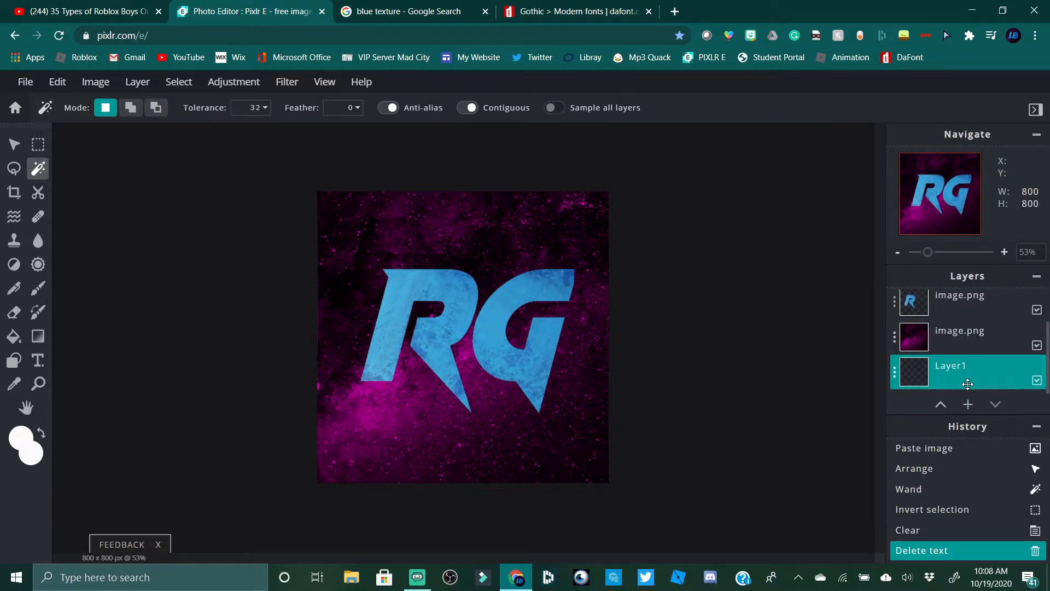
key(Delete)
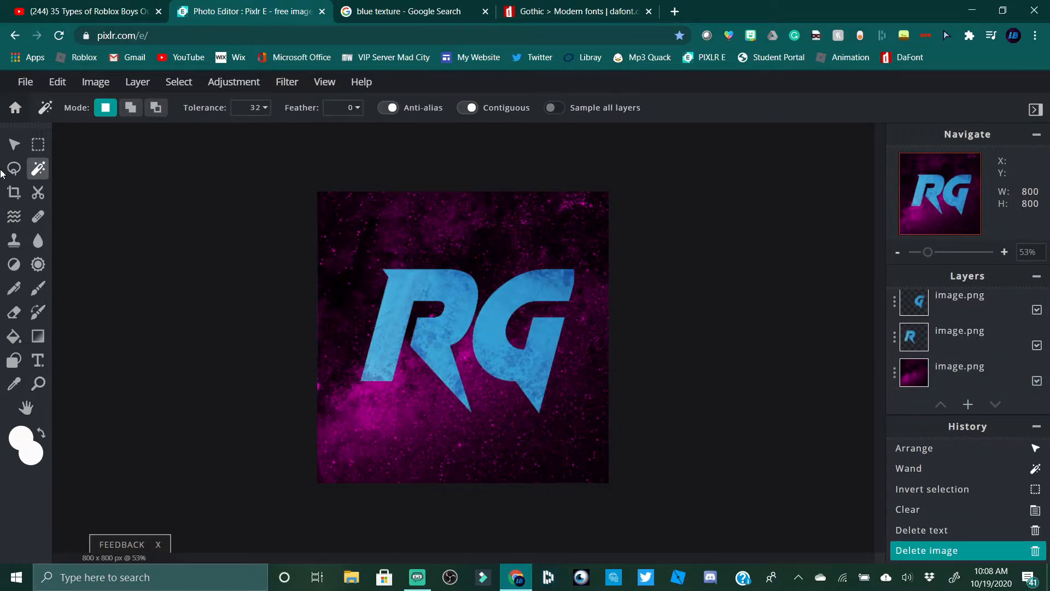
click(14, 145)
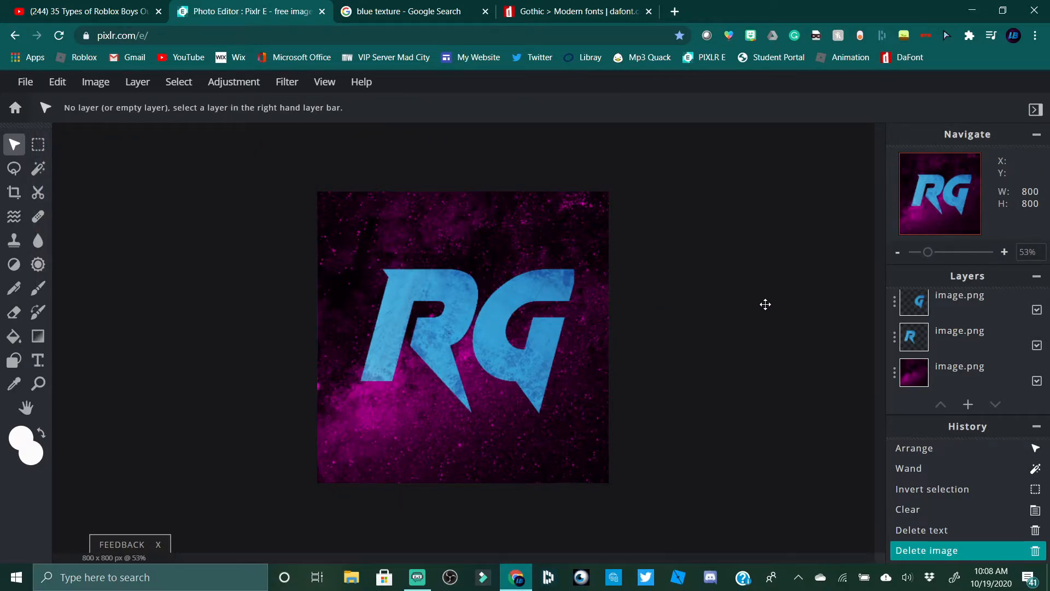
click(978, 341)
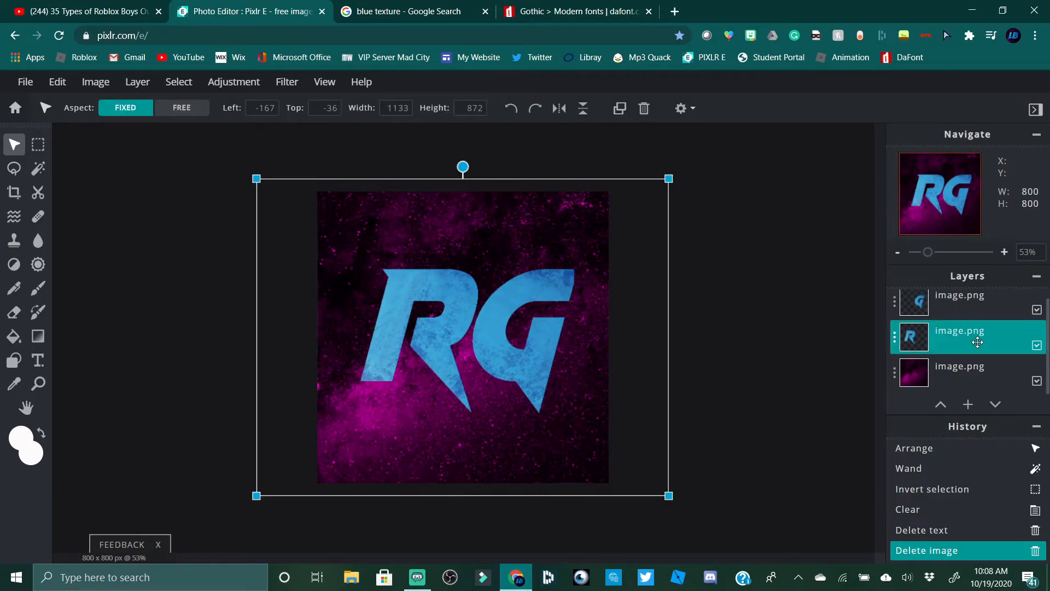
click(276, 89)
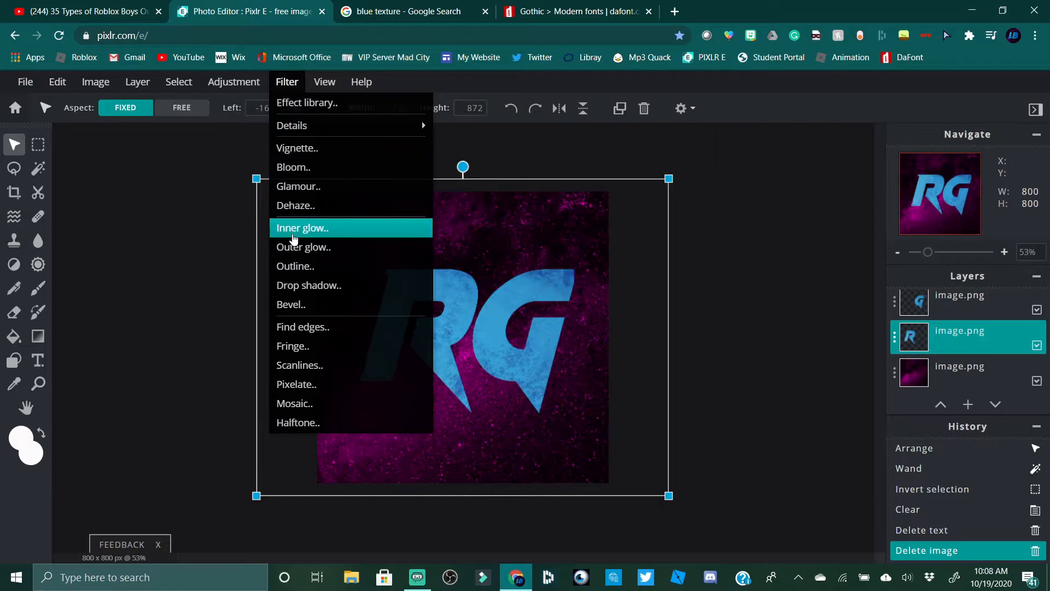
click(306, 266)
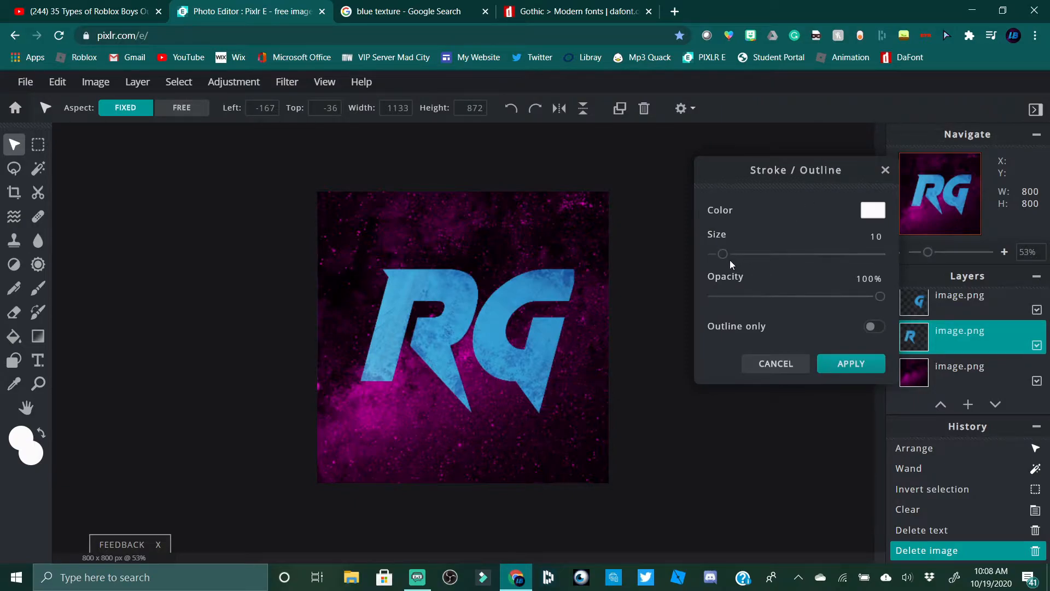
mouse_move(723, 255)
mouse_down()
mouse_move(856, 260)
mouse_move(685, 265)
mouse_move(864, 255)
mouse_move(734, 255)
mouse_move(753, 249)
mouse_up()
click(885, 169)
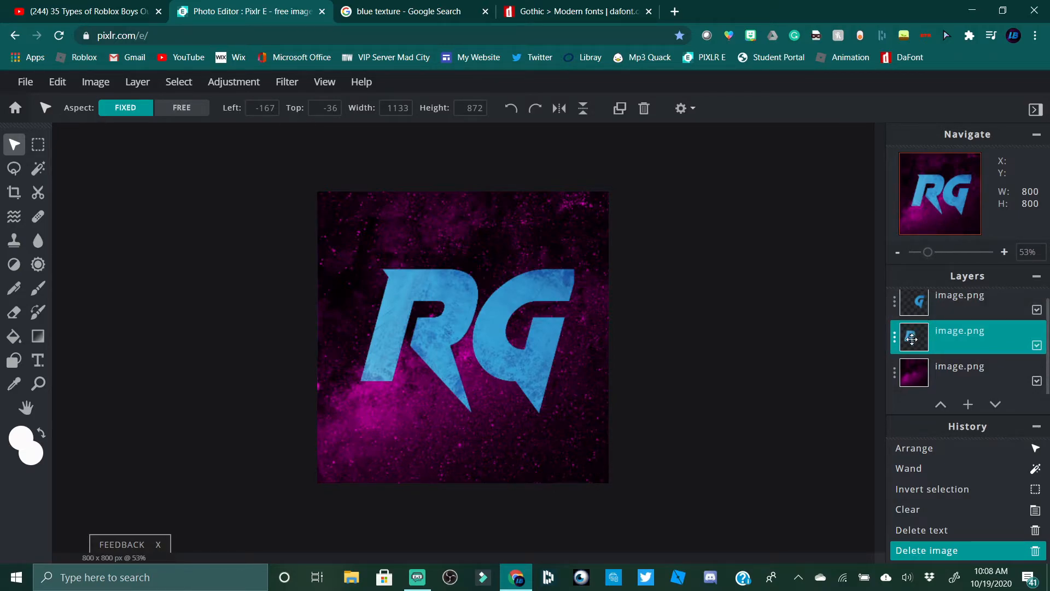
click(932, 299)
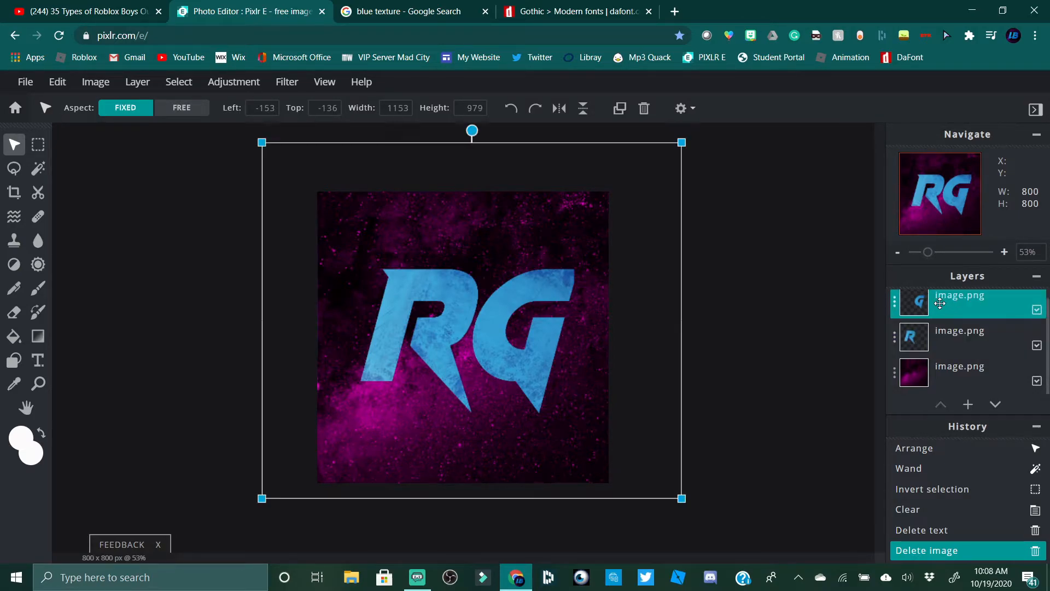
click(977, 346)
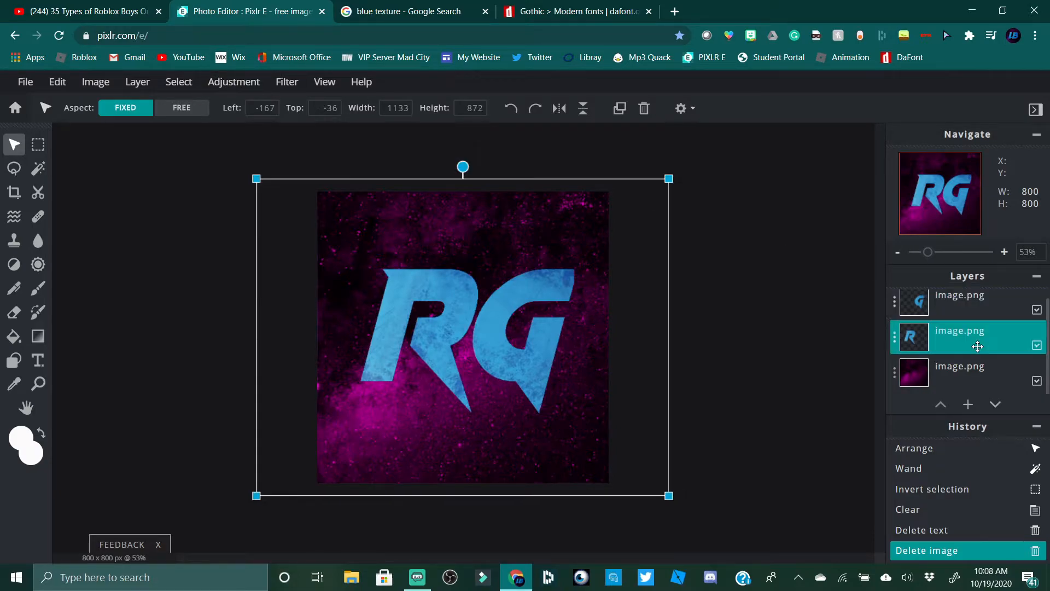
click(963, 296)
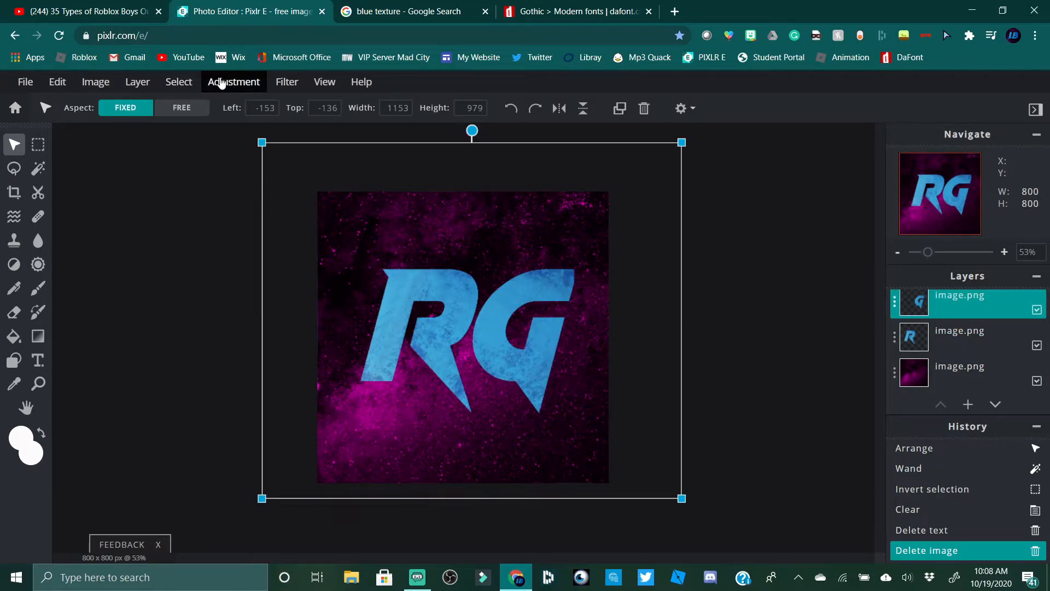
click(288, 84)
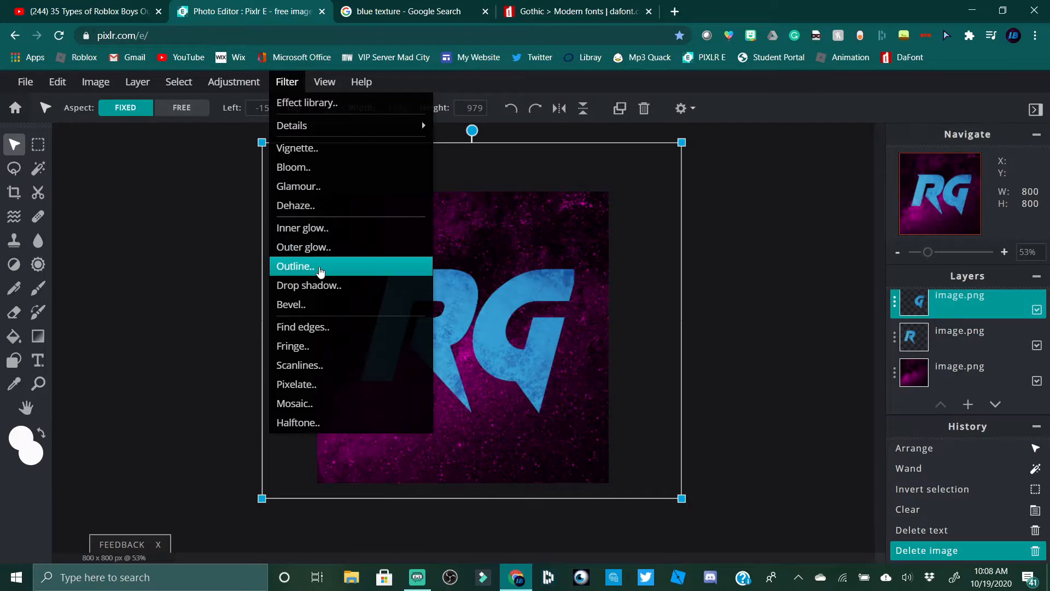
click(320, 268)
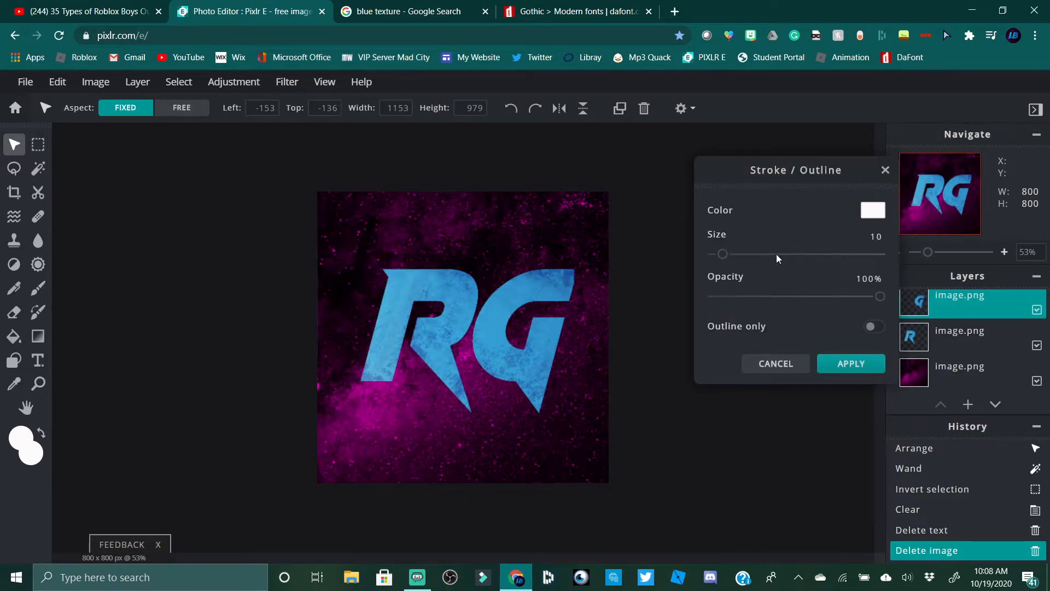
mouse_move(723, 254)
mouse_down()
mouse_move(871, 254)
mouse_move(831, 277)
mouse_move(784, 254)
mouse_up()
mouse_move(882, 271)
mouse_down()
mouse_move(838, 268)
mouse_move(776, 216)
mouse_move(613, 184)
mouse_move(835, 229)
mouse_move(707, 213)
mouse_move(733, 208)
mouse_move(642, 224)
mouse_move(713, 236)
mouse_up()
click(885, 170)
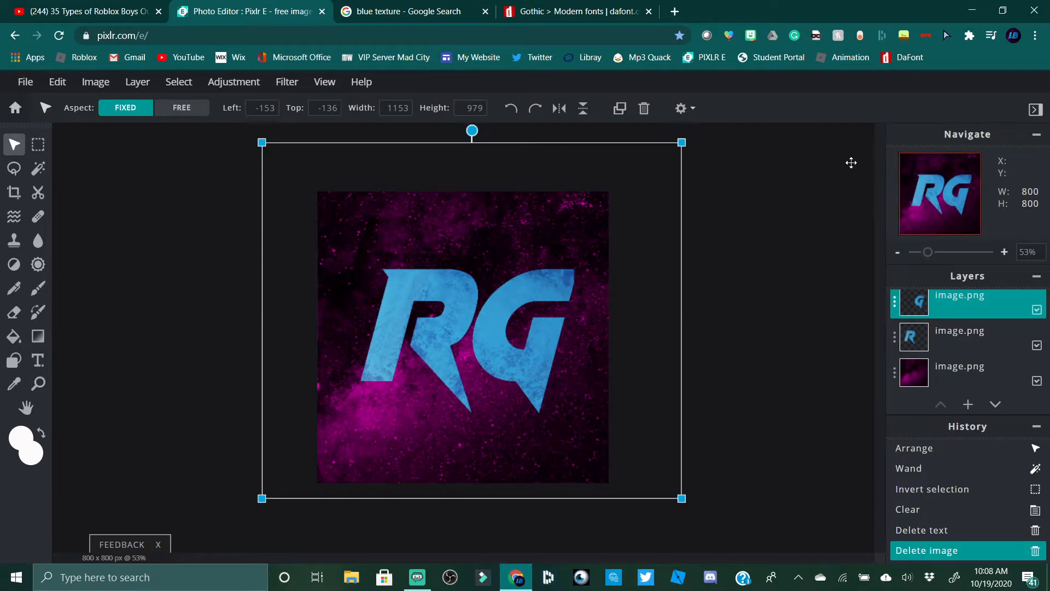
click(768, 186)
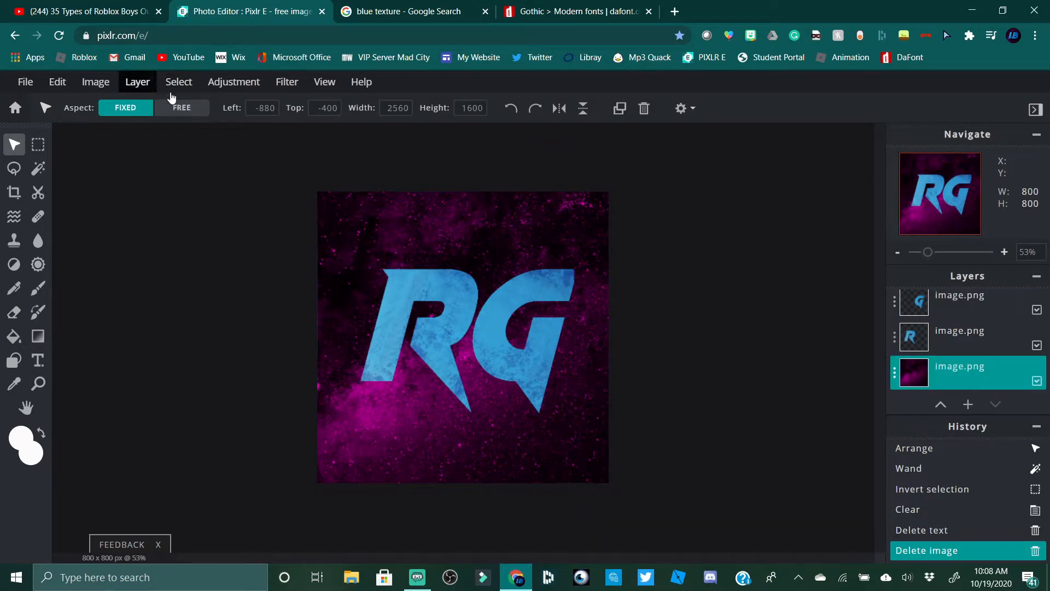
Open the Drop shadow filter for the blue-textured R layer
click(957, 349)
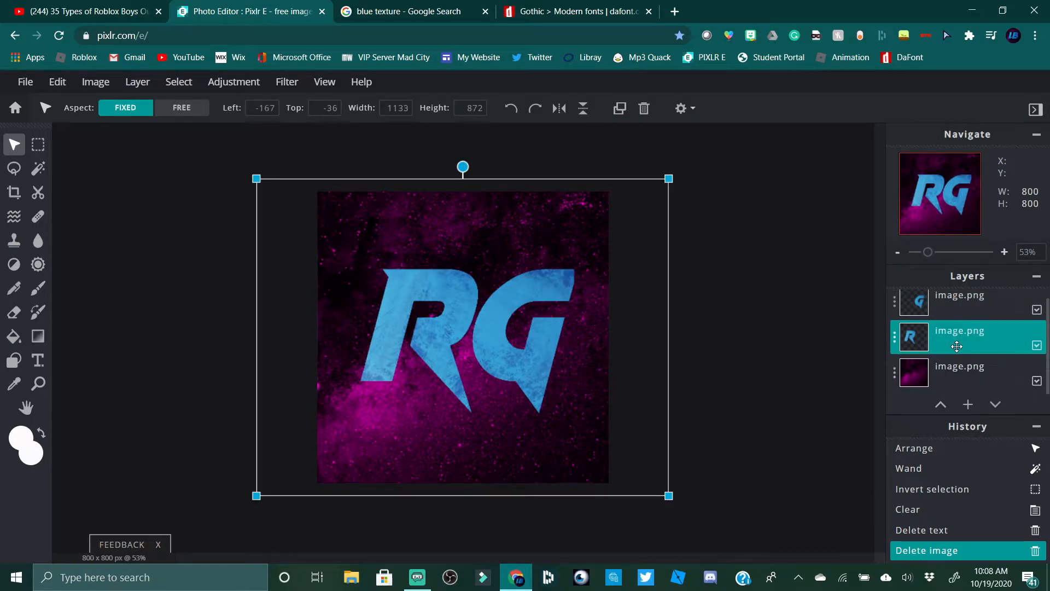
click(286, 85)
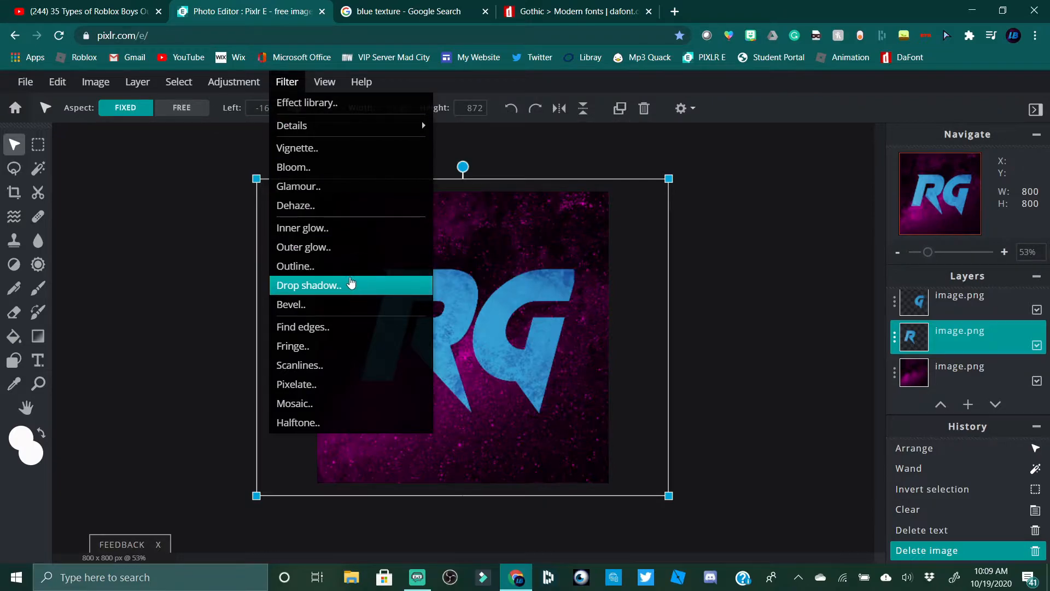
click(350, 286)
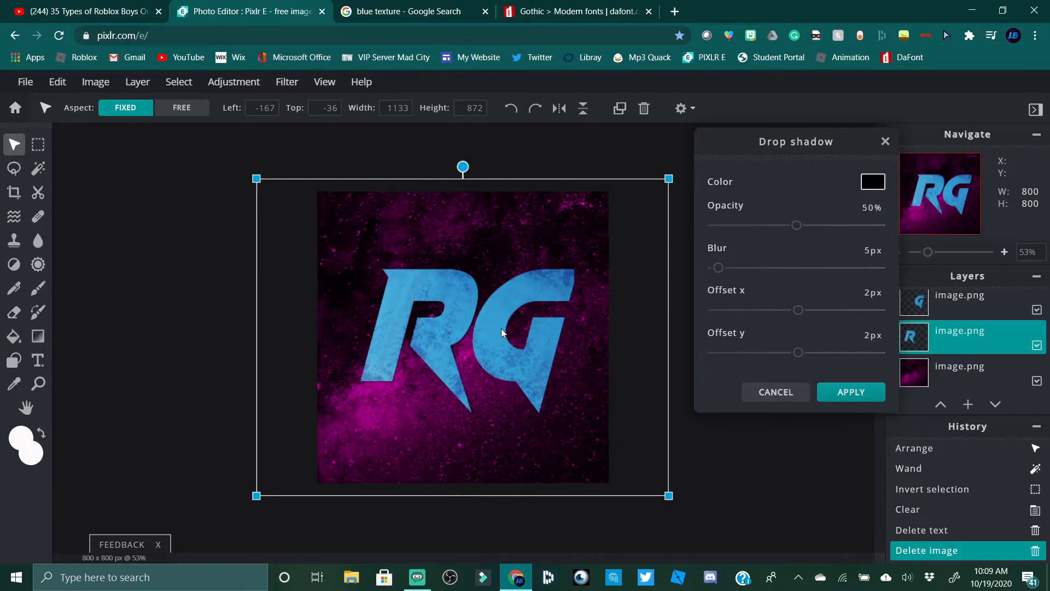
key(ctrl+plus)
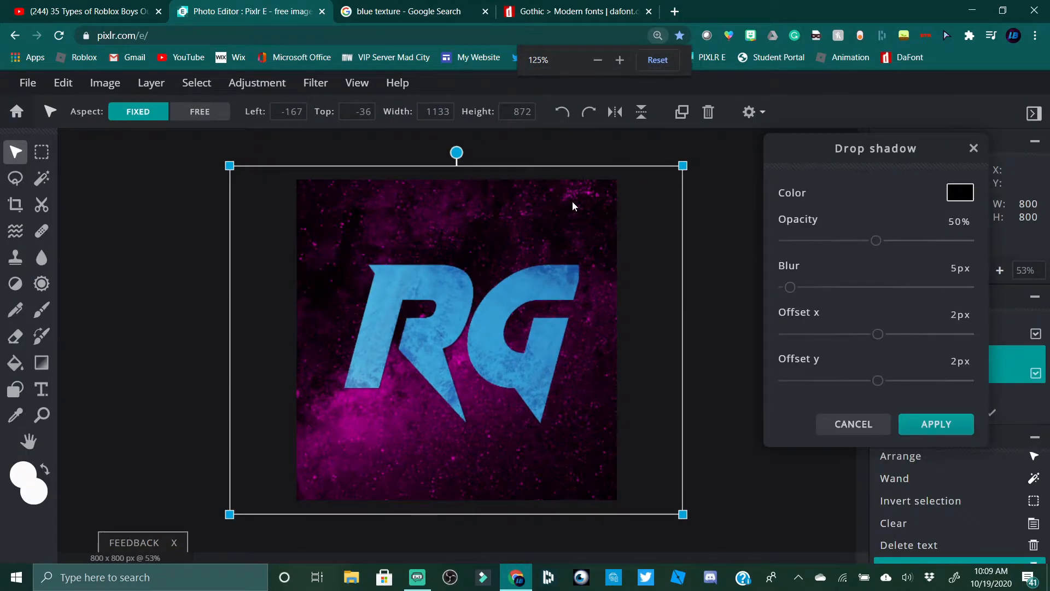
key(ctrl+plus)
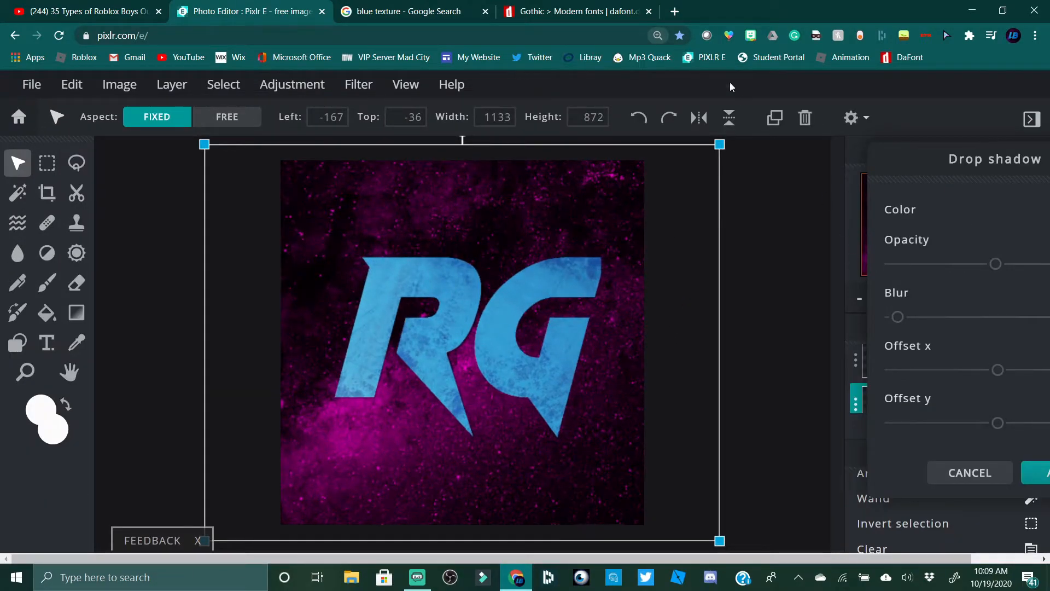
click(1041, 35)
click(944, 162)
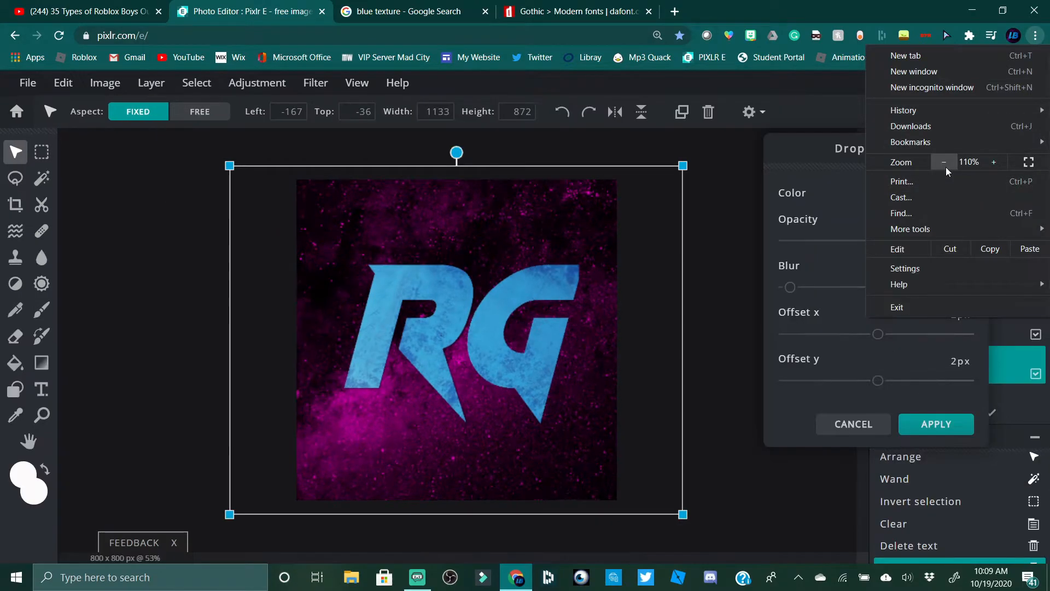
click(944, 162)
click(684, 448)
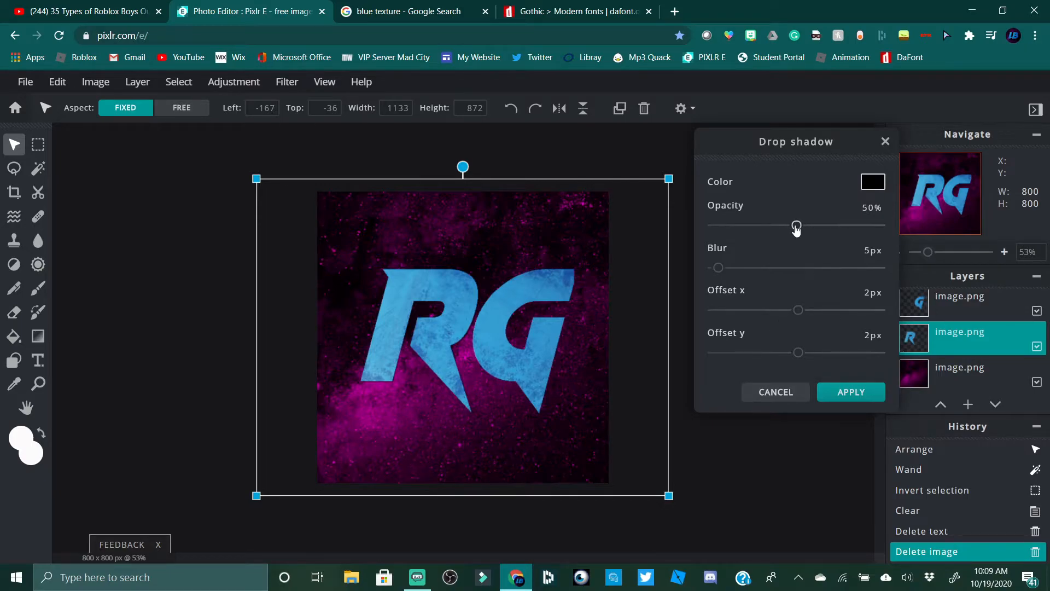
Apply the R layer's drop shadow with 100% opacity, 49 px blur, -74 px x offset and 46 px y offset
drag(795, 227, 937, 222)
drag(720, 271, 770, 269)
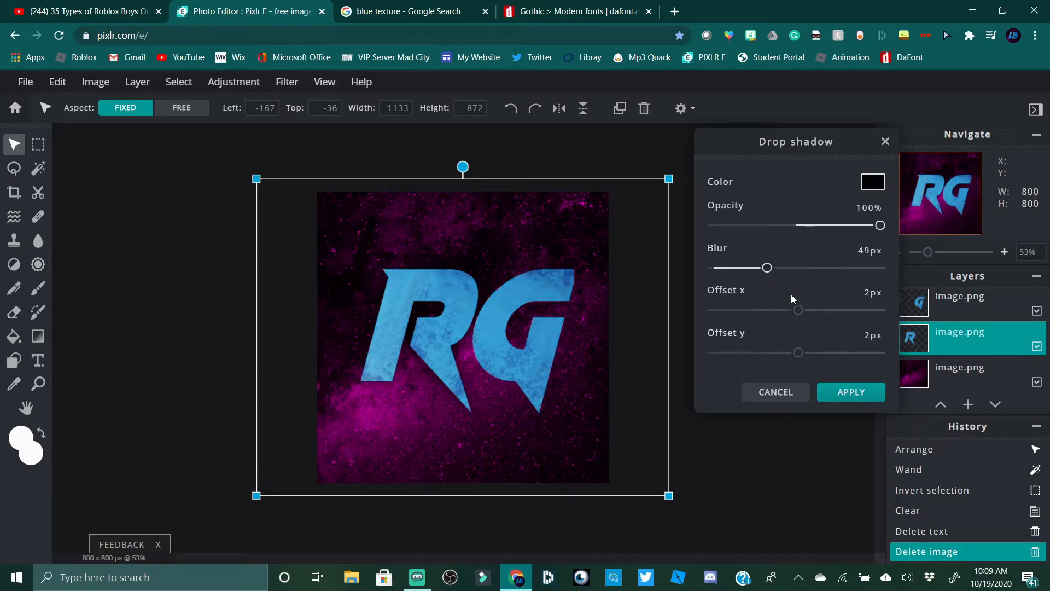
drag(797, 310, 730, 323)
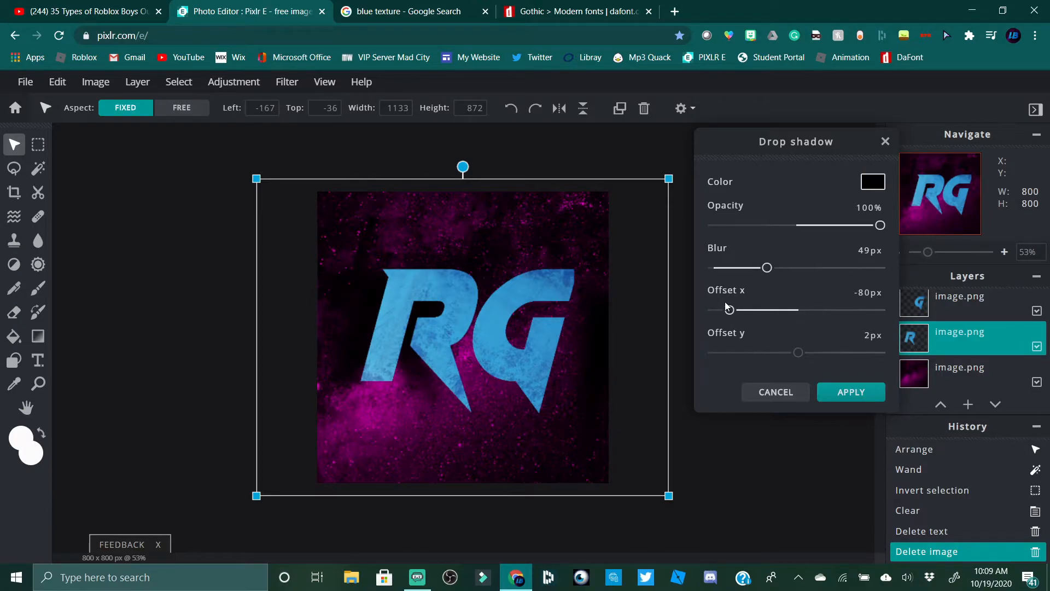
drag(730, 311, 733, 311)
drag(800, 355, 835, 343)
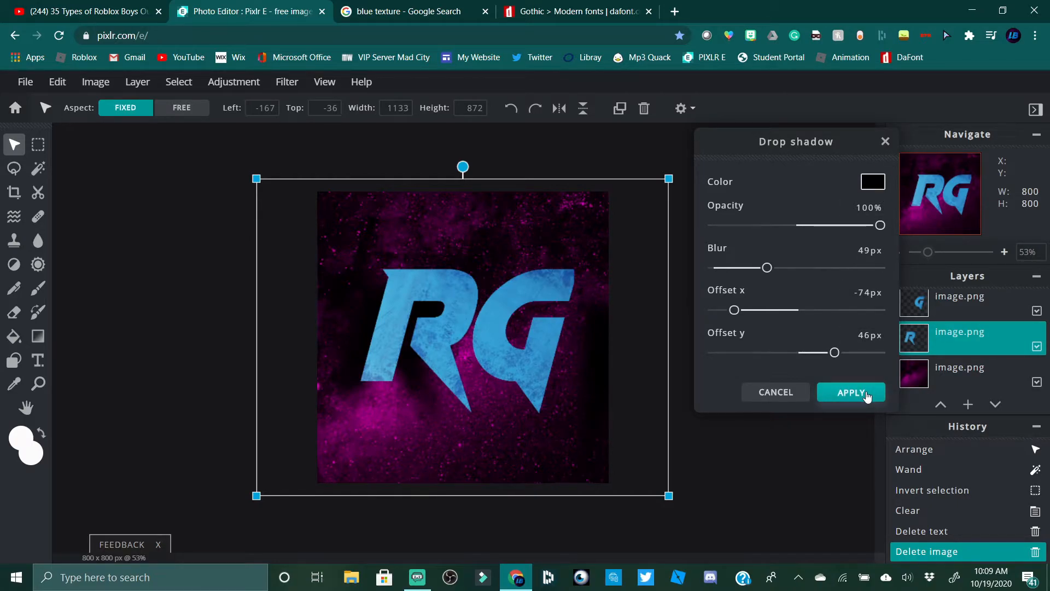
click(850, 393)
Marquee a strip about 81 x 499 px along the canvas edge beside the G and clear the stray shadow there
scroll(306, 364, up, 5)
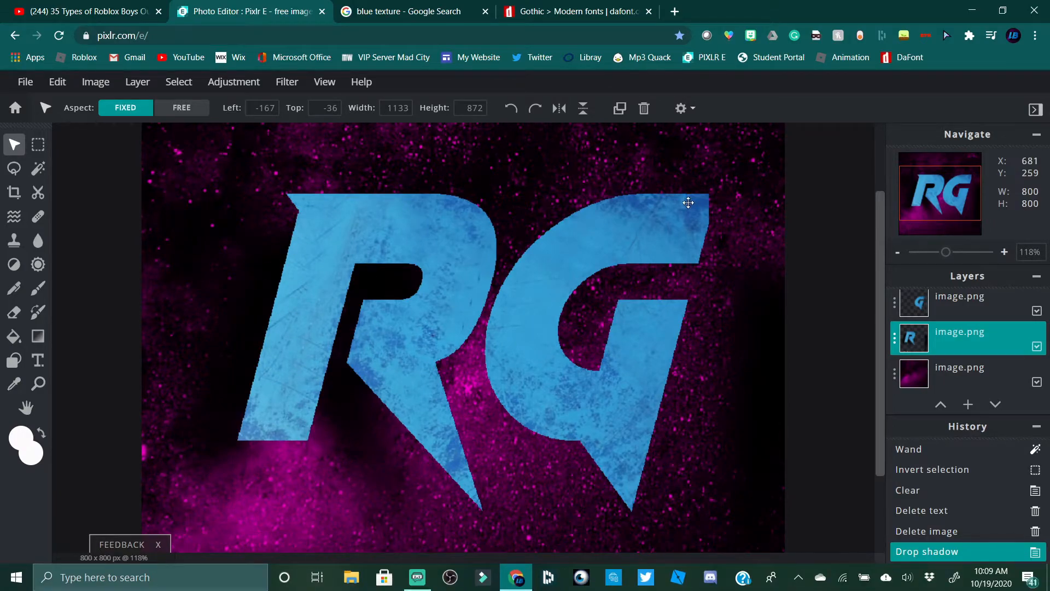
scroll(776, 330, down, 4)
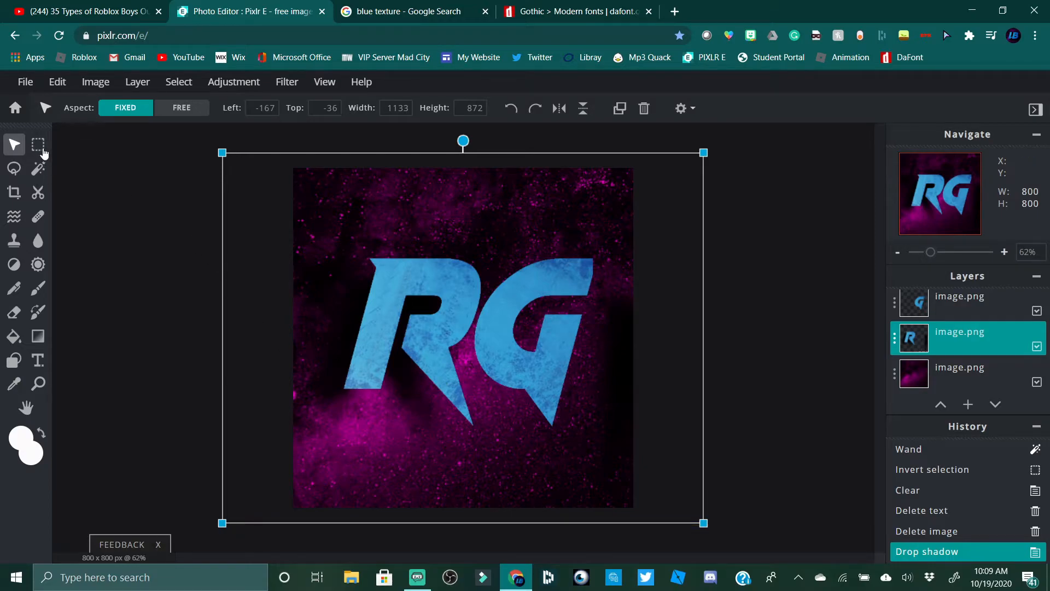
click(38, 144)
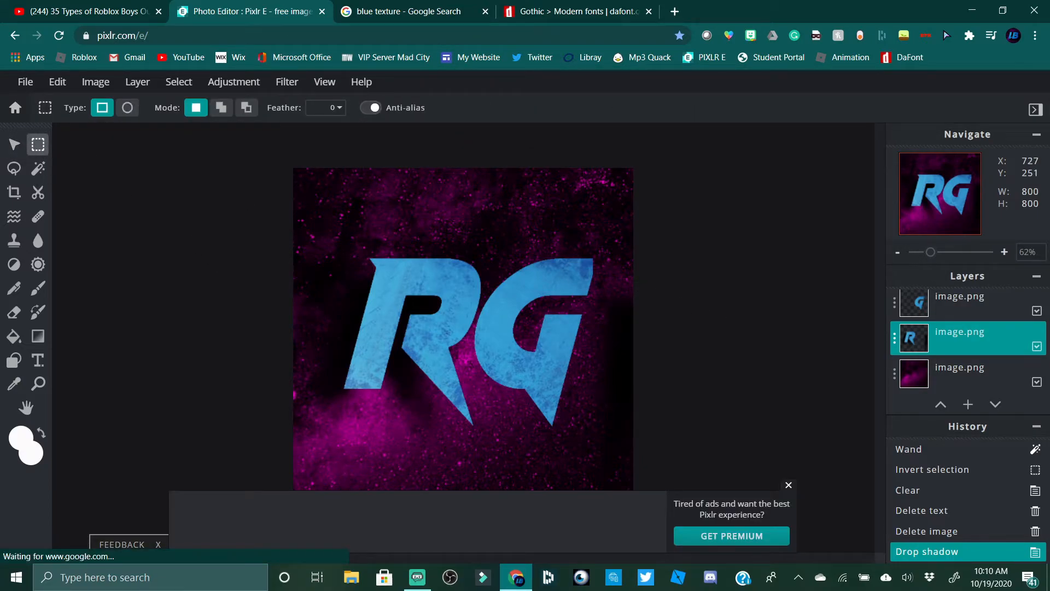
drag(600, 276, 662, 493)
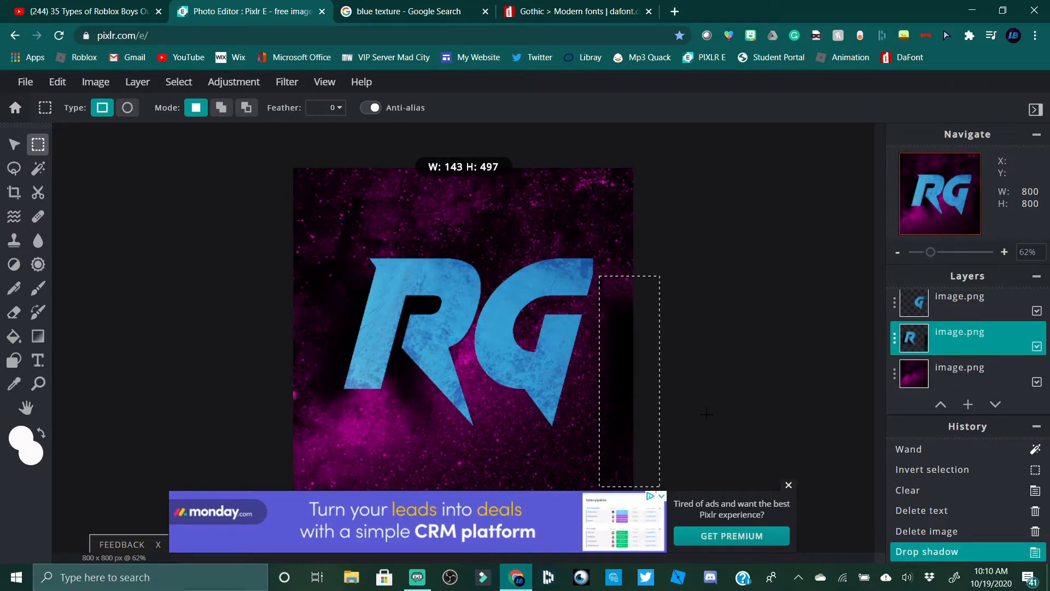
drag(778, 493, 711, 487)
key(Delete)
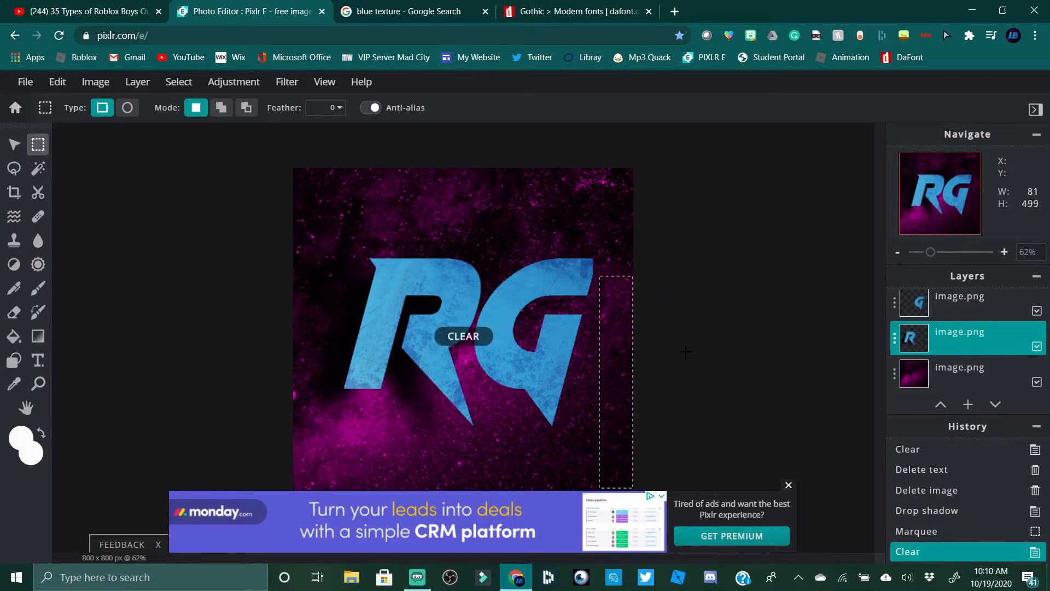
Clear a full-width strip about 148 px tall below the letters and another above them on the R layer, deselecting after each
scroll(720, 385, down, 2)
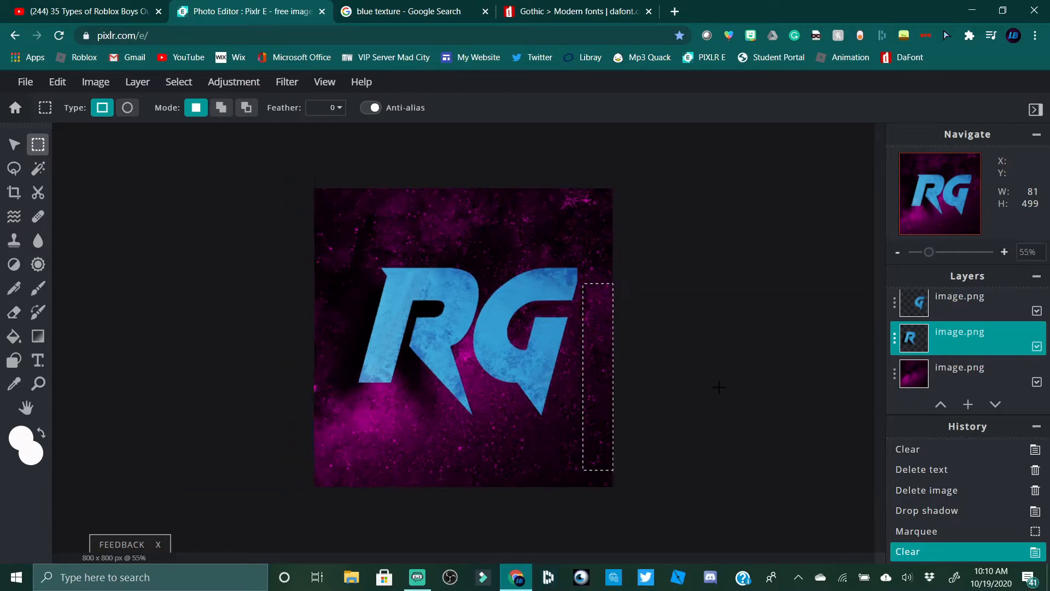
drag(306, 420, 694, 544)
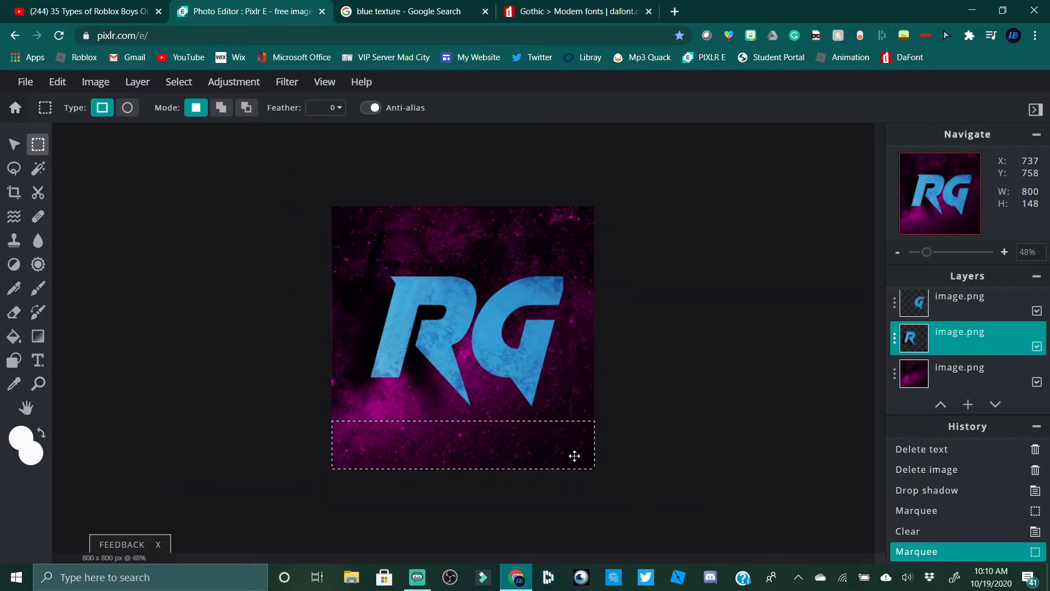
key(Delete)
key(ctrl+d)
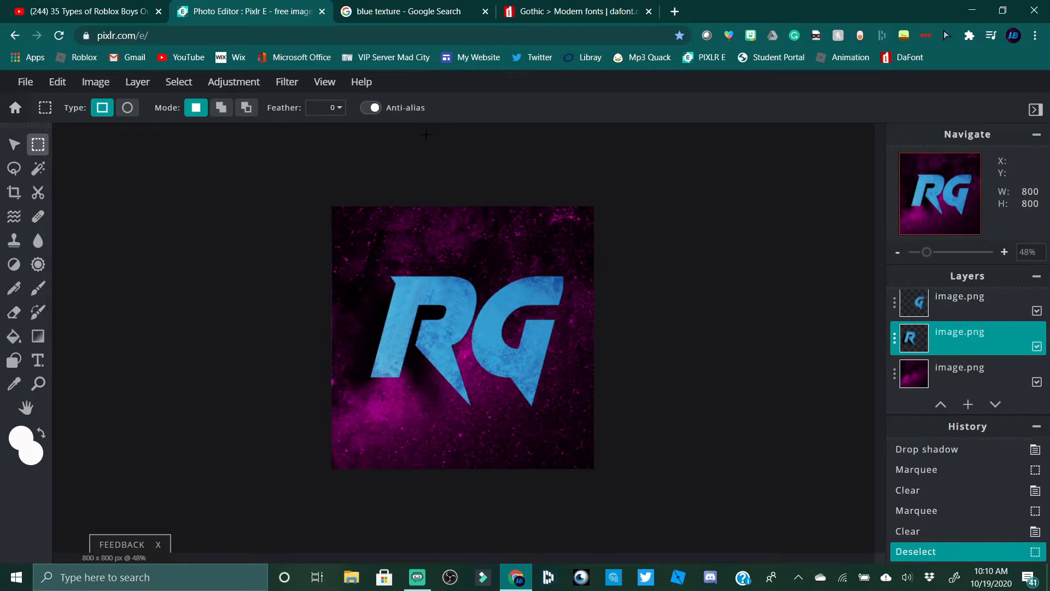
drag(314, 195, 637, 242)
key(Delete)
key(ctrl+d)
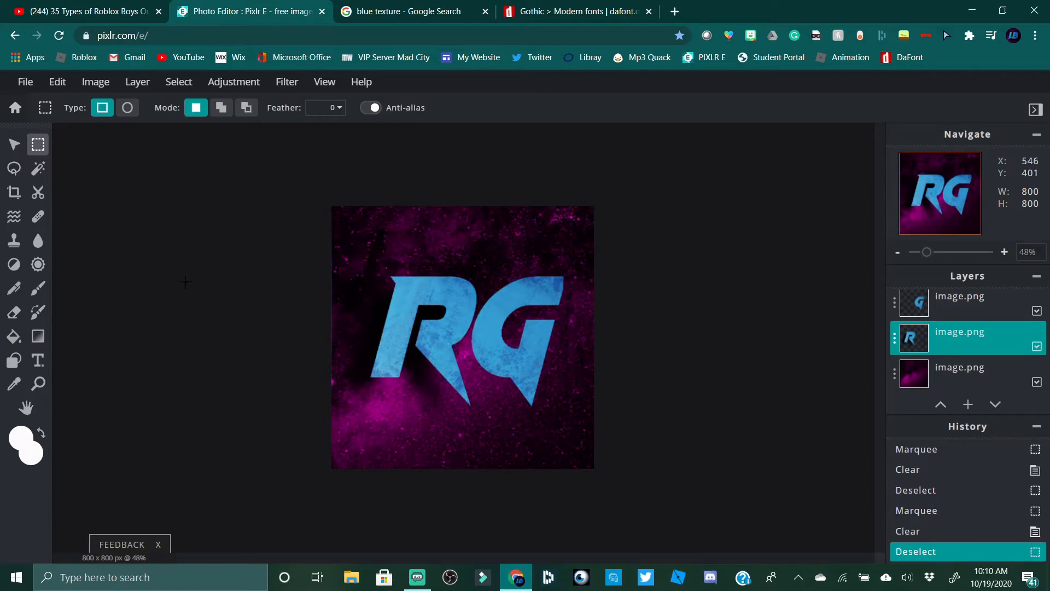
Apply a black drop shadow to the G layer with 100% opacity, 49 px blur, -51 px x offset and -9 px y offset
click(15, 153)
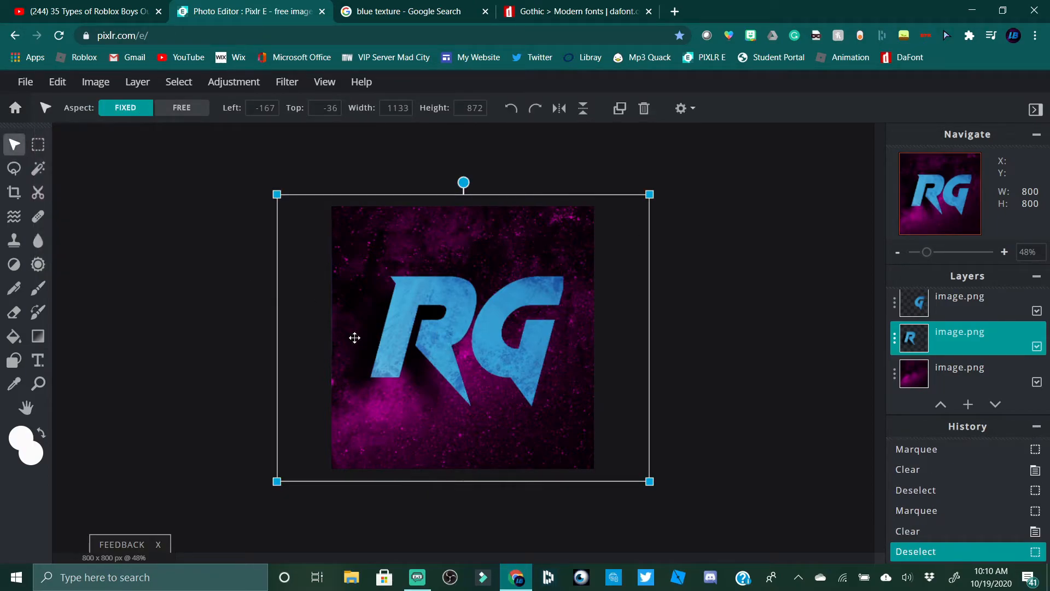
click(990, 308)
click(287, 81)
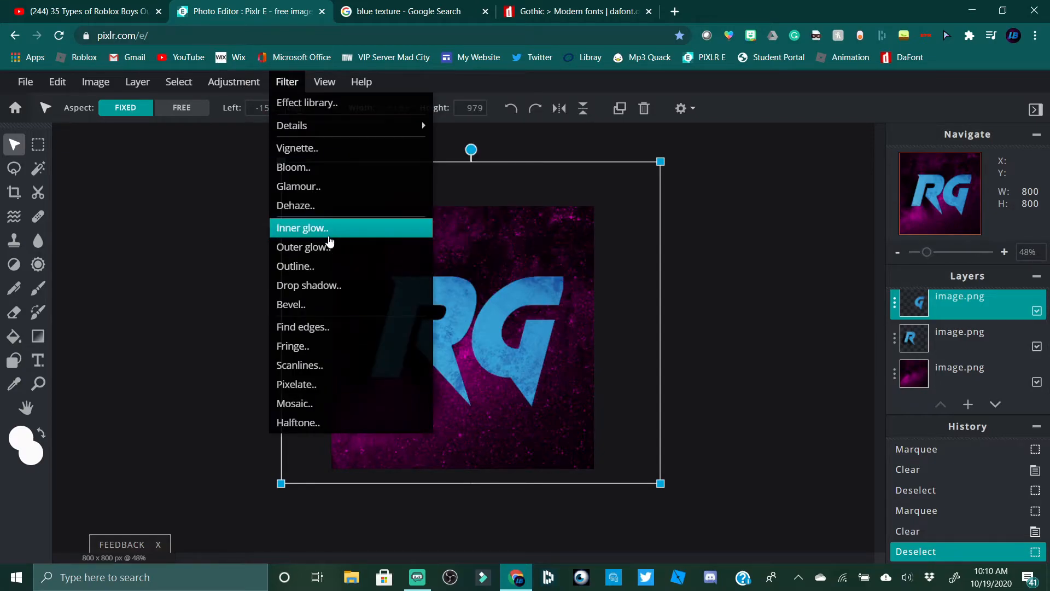
click(334, 290)
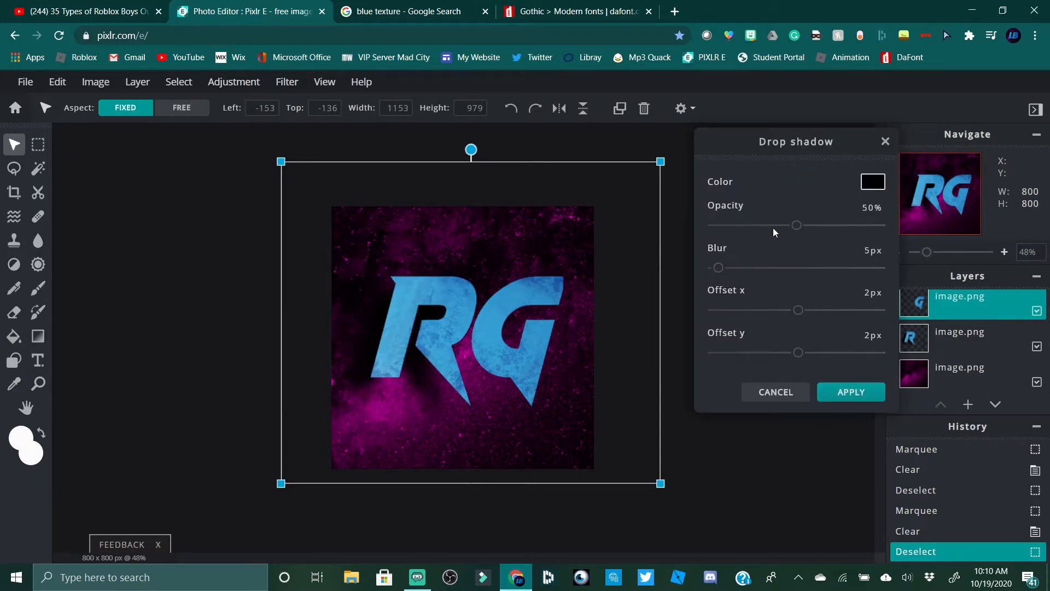
drag(796, 225, 921, 218)
drag(725, 266, 769, 275)
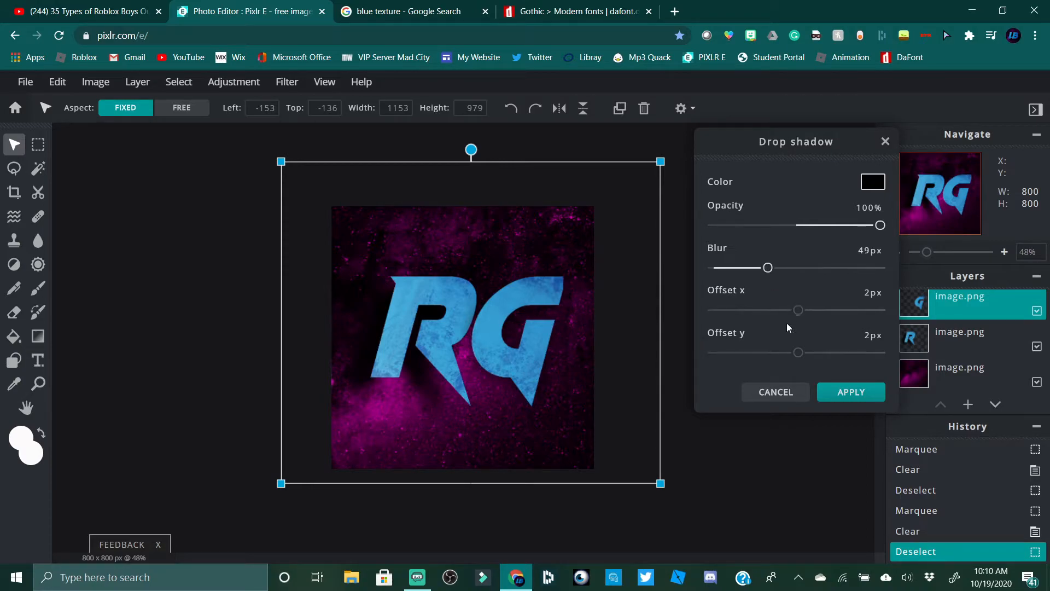
drag(797, 311, 757, 313)
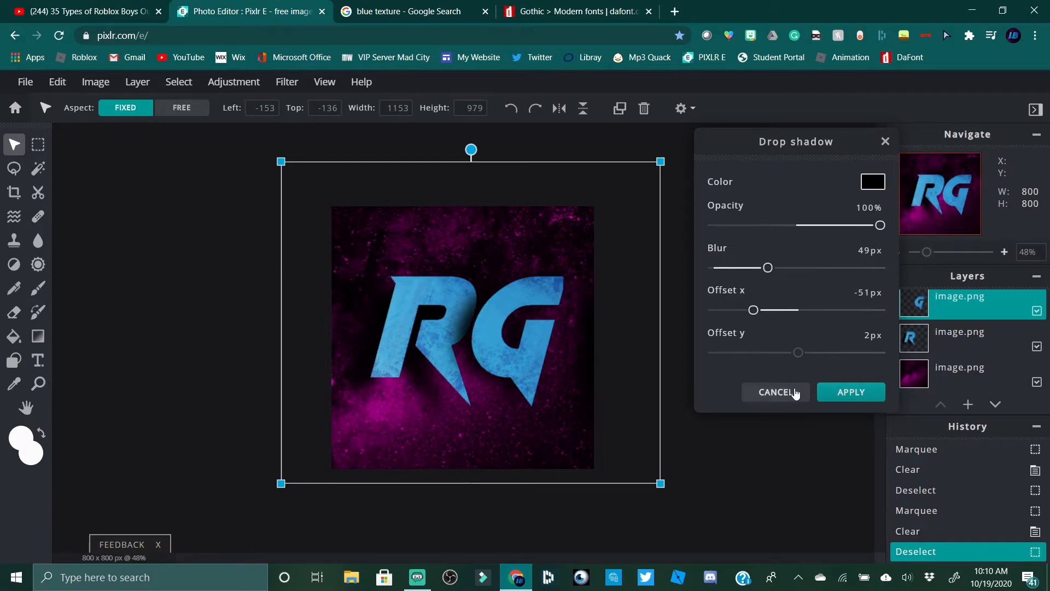
mouse_move(796, 359)
mouse_down()
mouse_move(778, 357)
mouse_move(815, 356)
mouse_move(788, 356)
mouse_up()
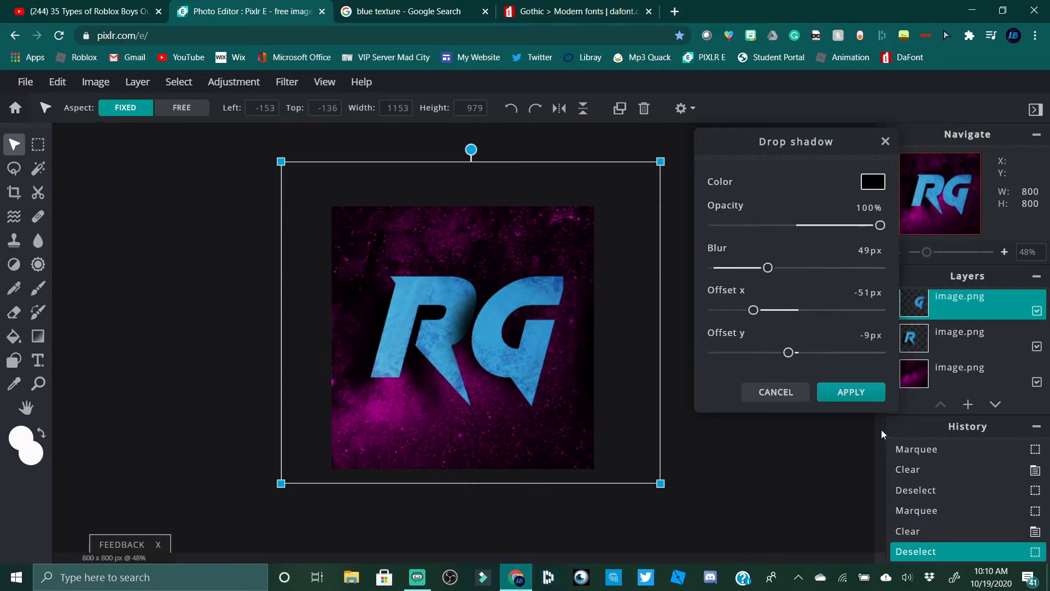
click(867, 390)
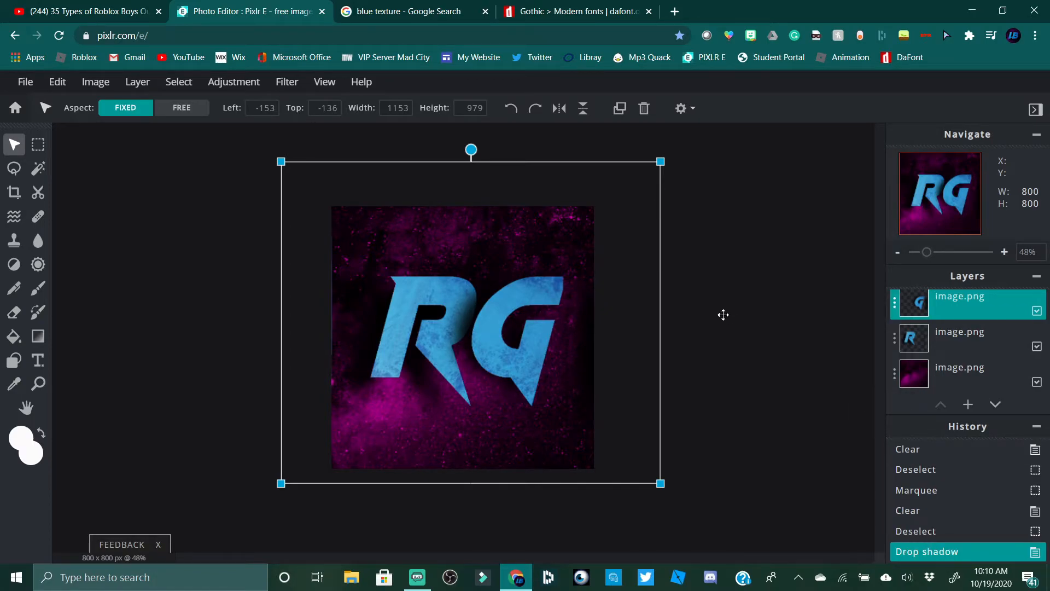
scroll(729, 316, up, 5)
scroll(682, 325, up, 2)
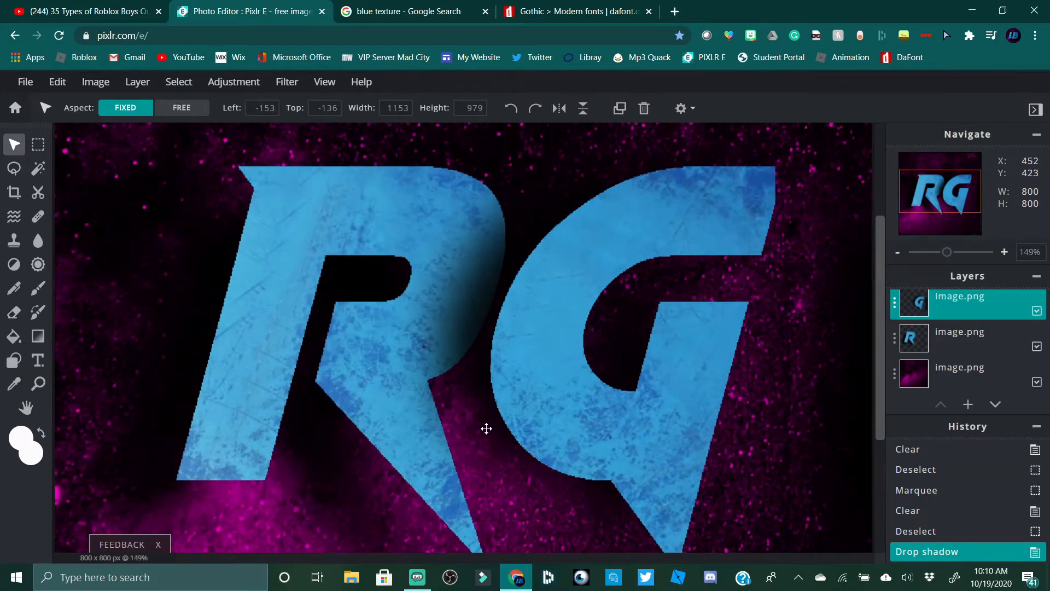
scroll(685, 367, down, 3)
scroll(686, 367, down, 5)
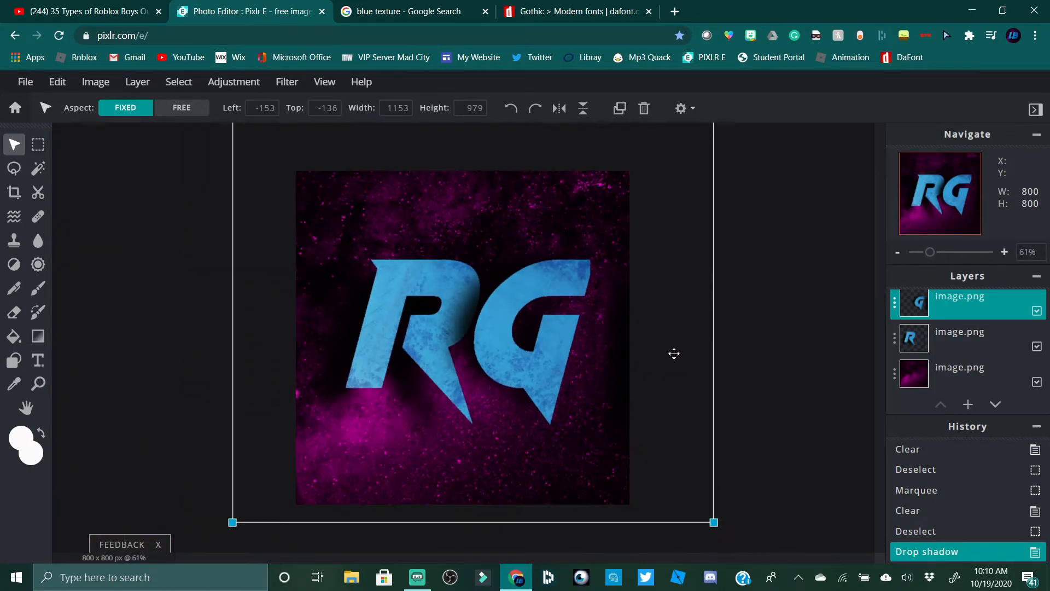
click(895, 304)
click(894, 305)
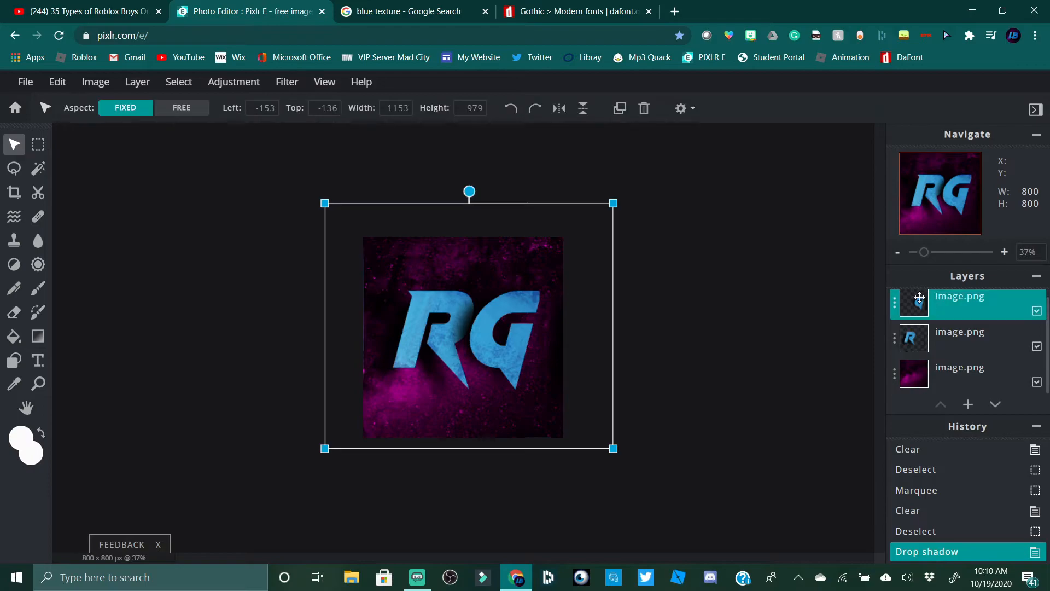
click(296, 83)
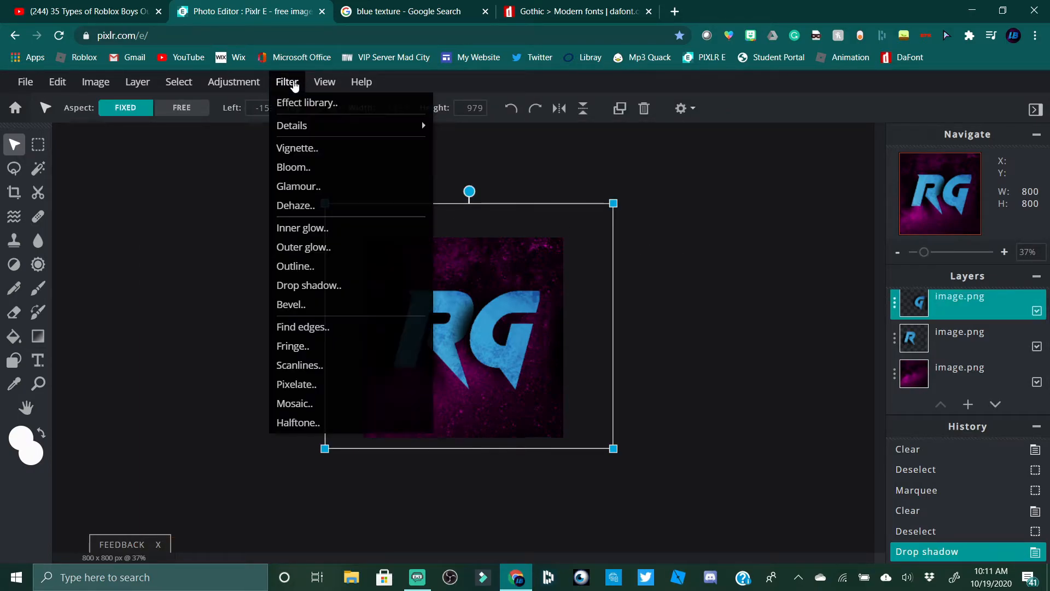
click(295, 85)
click(286, 87)
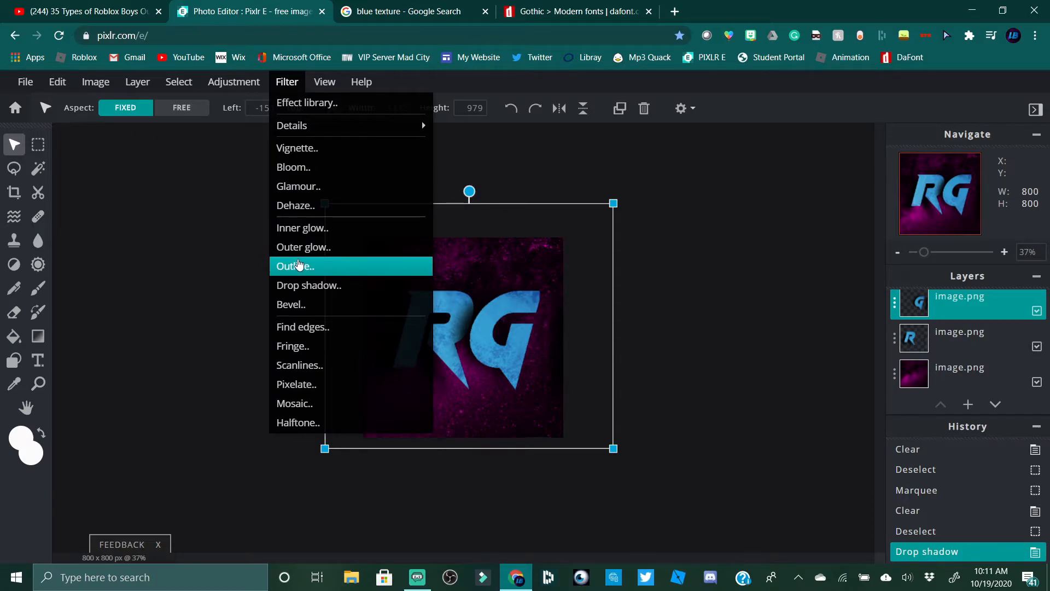
click(299, 265)
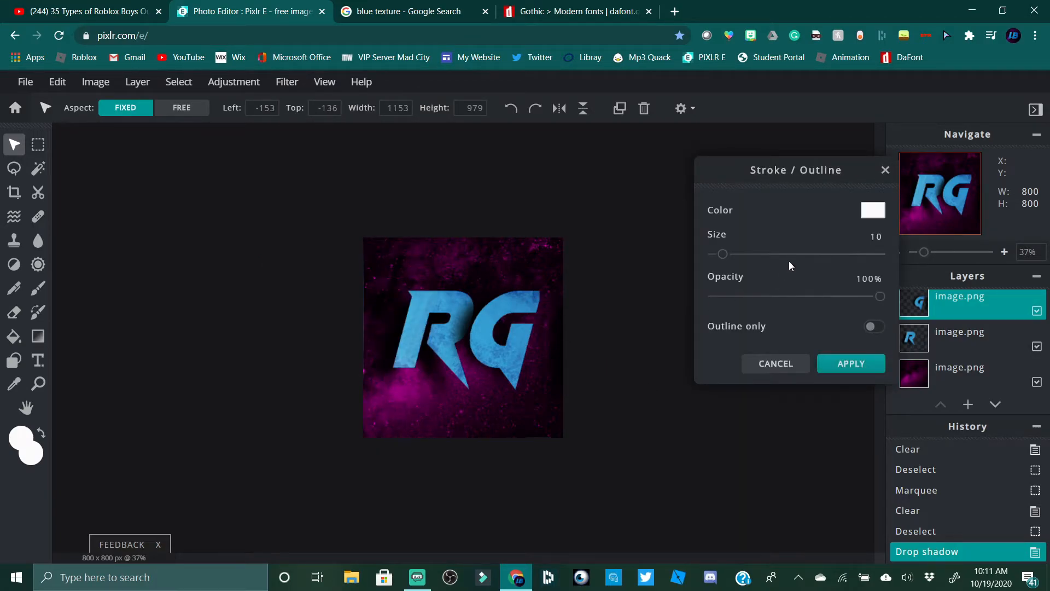
drag(725, 252, 853, 257)
click(885, 170)
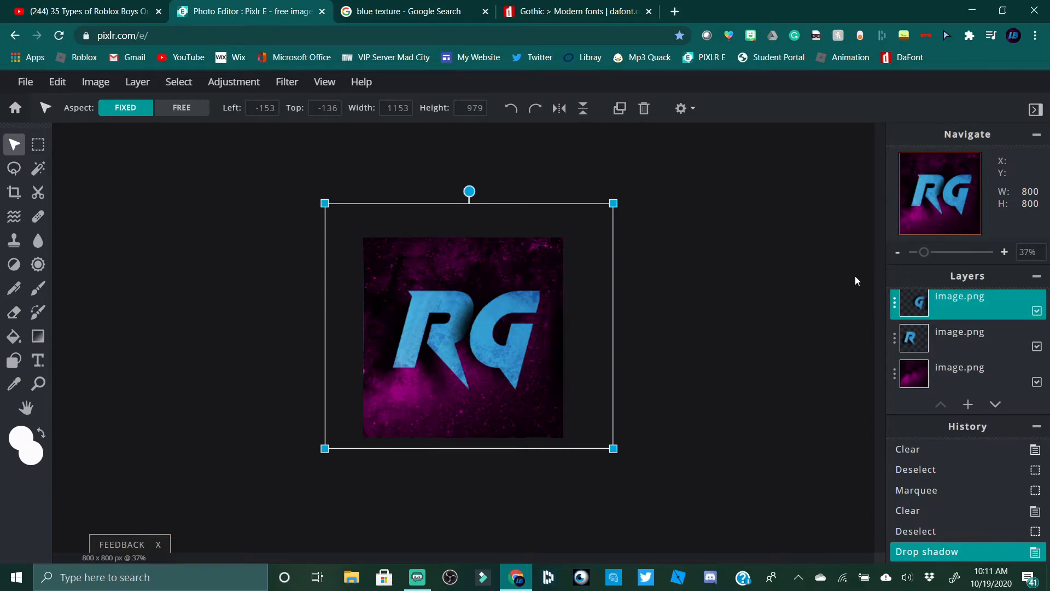
Deselect the layer and examine the edges and drop shadows of the R and G letters up close and at full view
click(533, 398)
scroll(533, 399, up, 10)
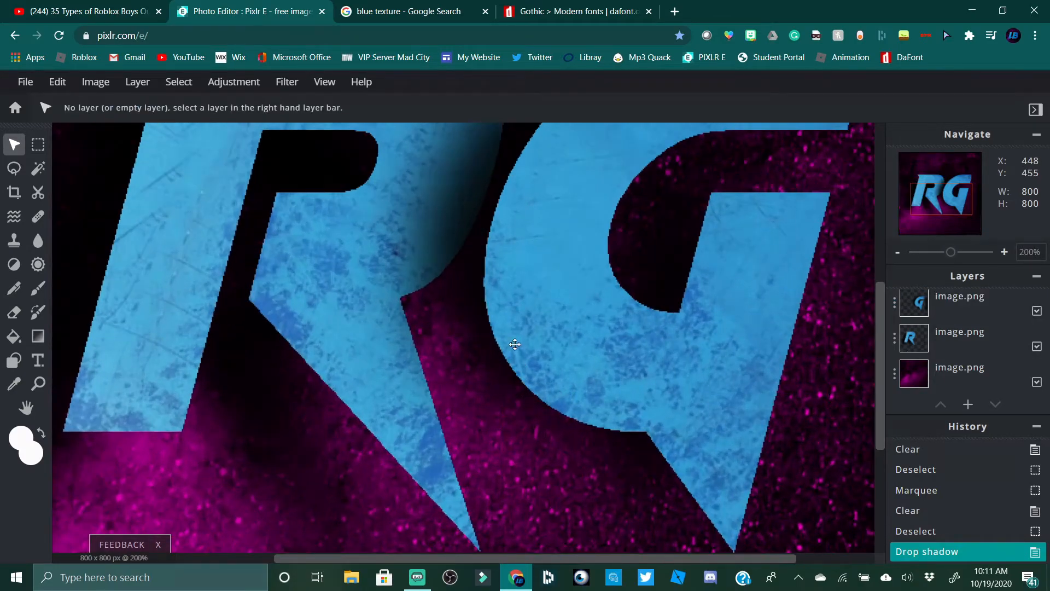
scroll(515, 344, down, 5)
scroll(489, 249, up, 2)
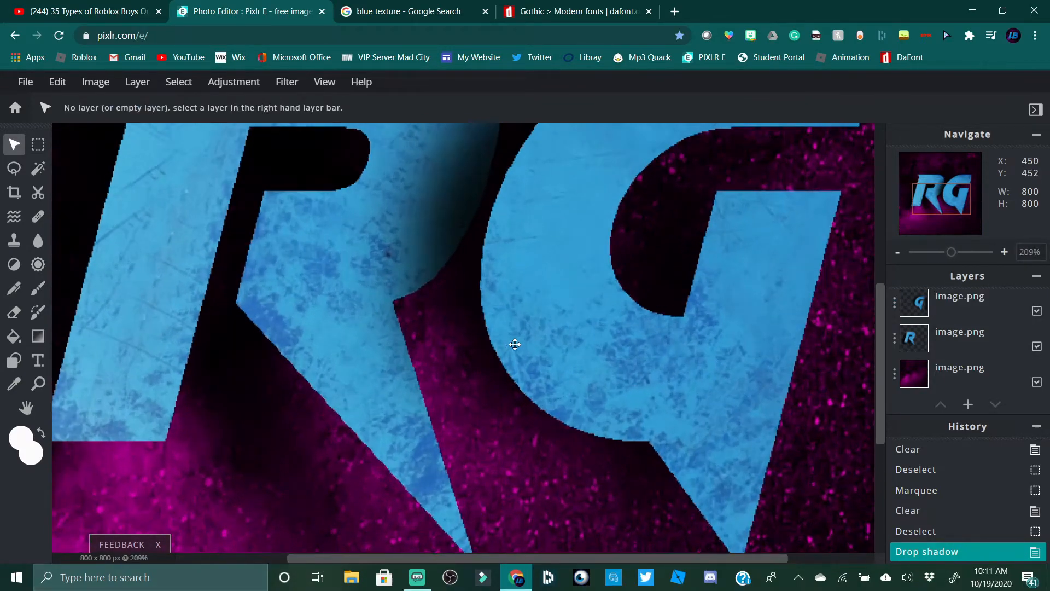
scroll(514, 356, down, 4)
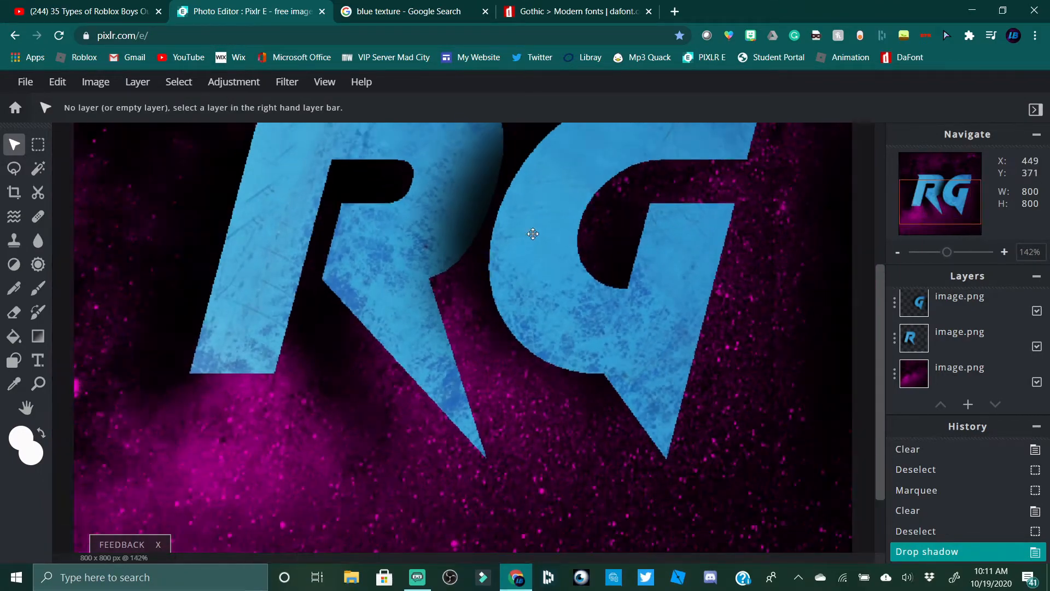
scroll(523, 307, down, 4)
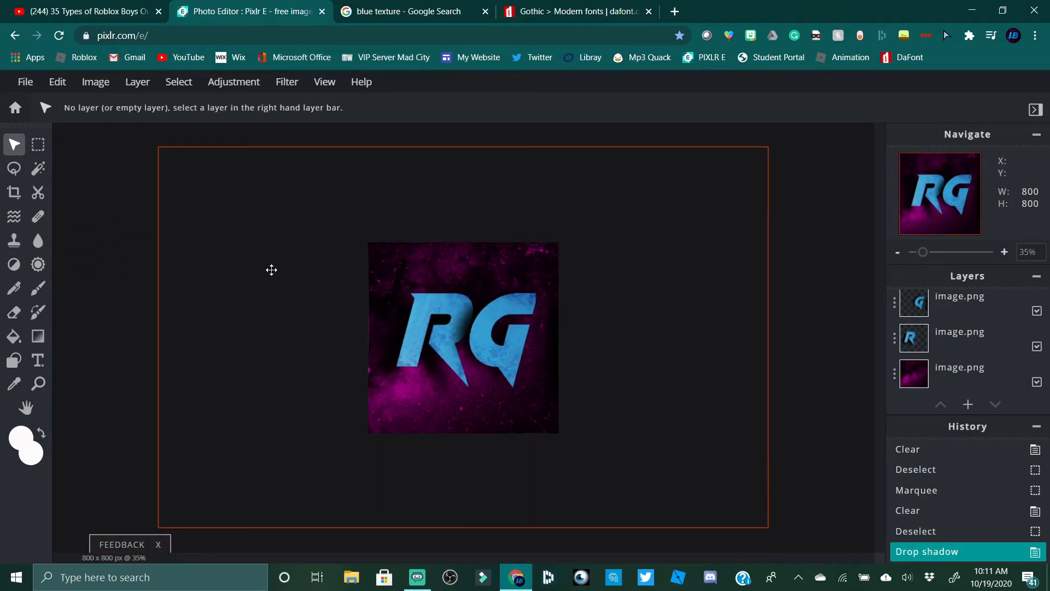
scroll(457, 415, up, 3)
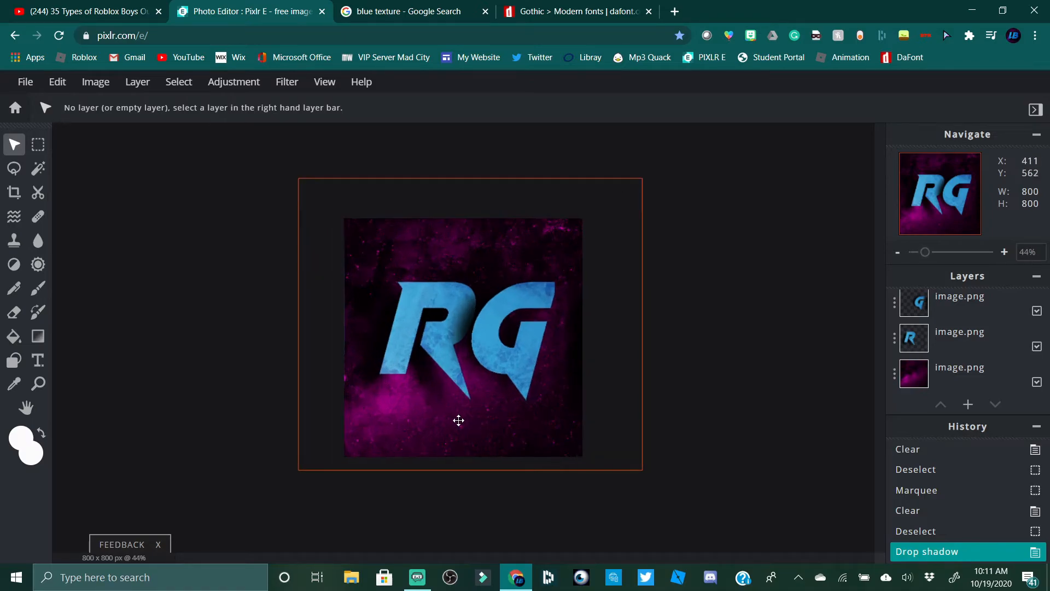
scroll(543, 415, up, 3)
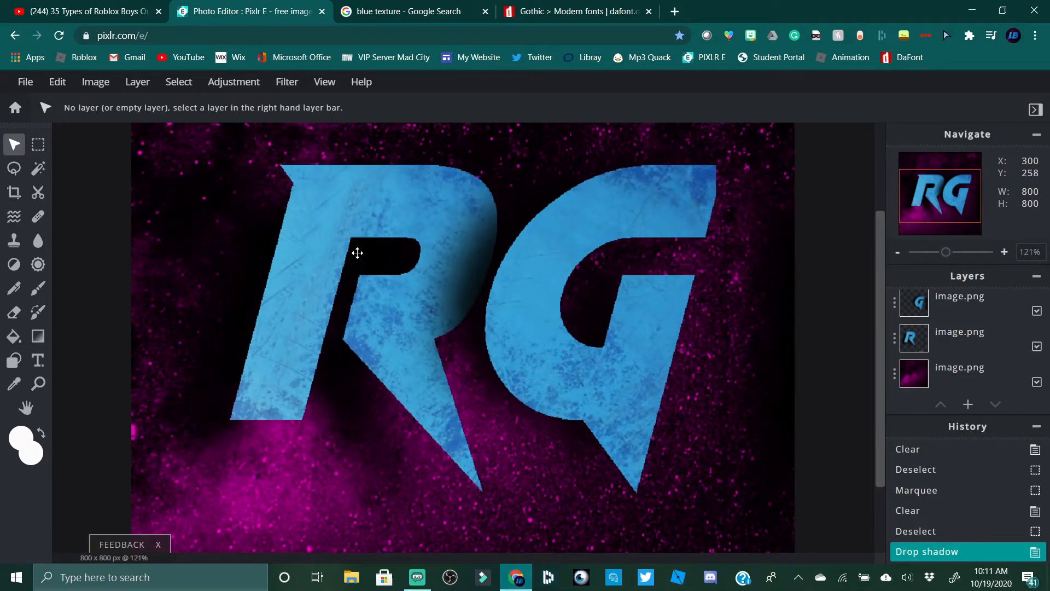
scroll(359, 236, down, 5)
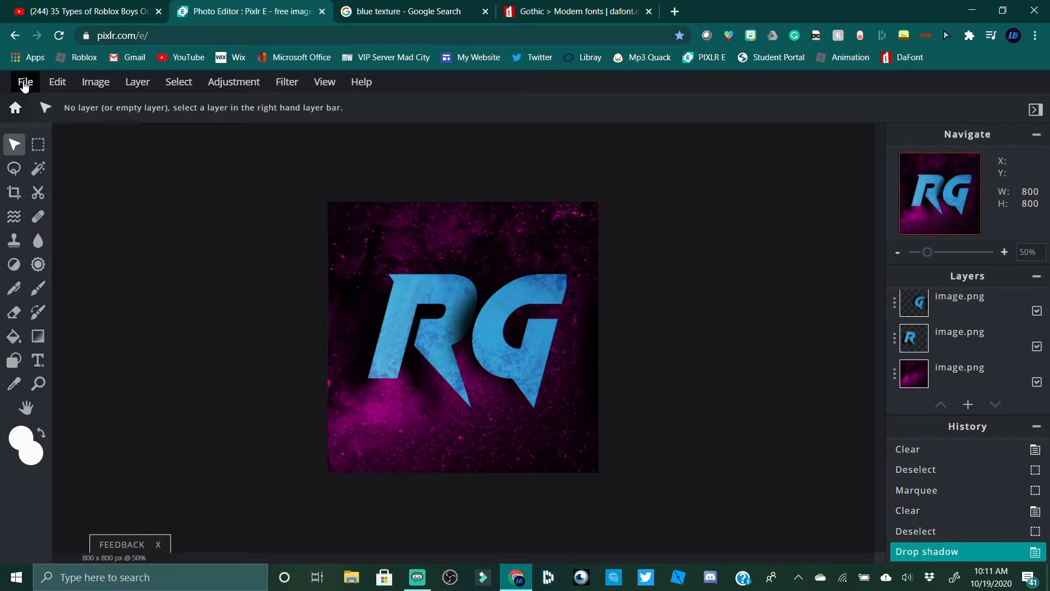
Download the 800 x 800 logo as a JPG named Yt logo for Vid at 100% quality
click(24, 84)
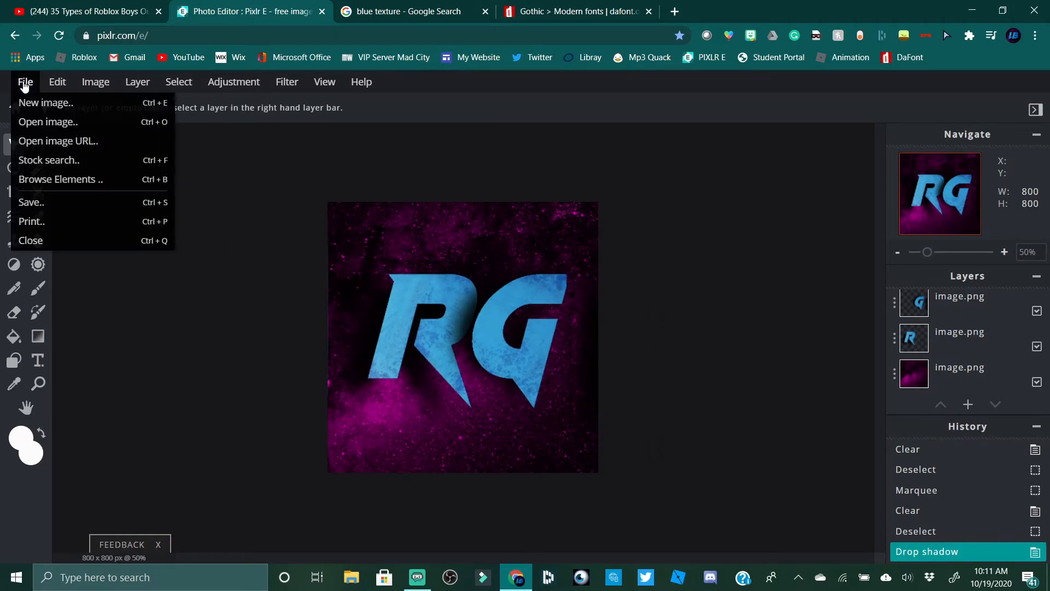
click(74, 202)
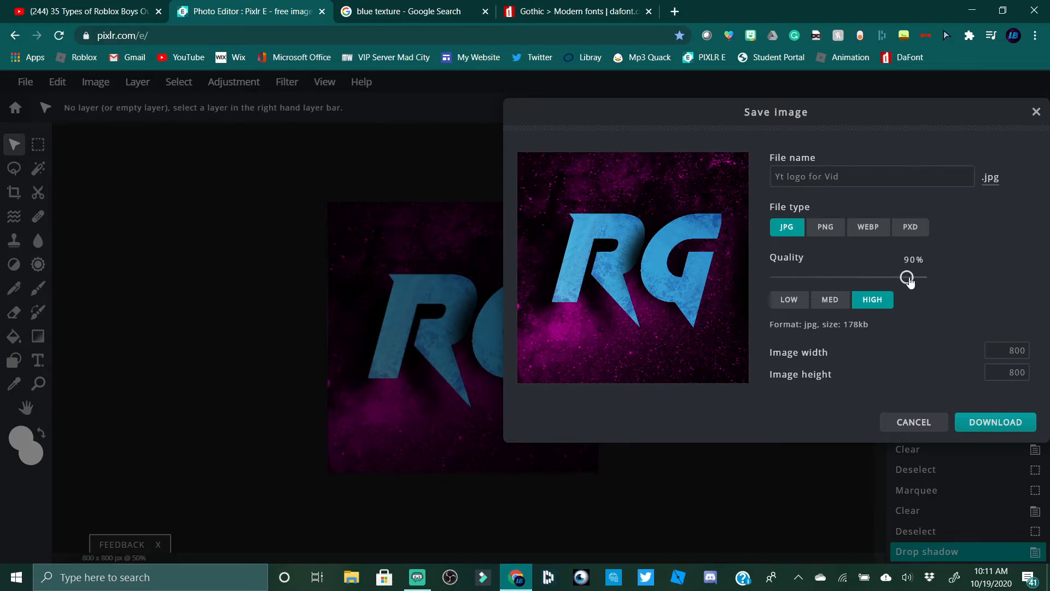
drag(909, 278, 922, 278)
drag(789, 122, 381, 157)
drag(473, 147, 635, 106)
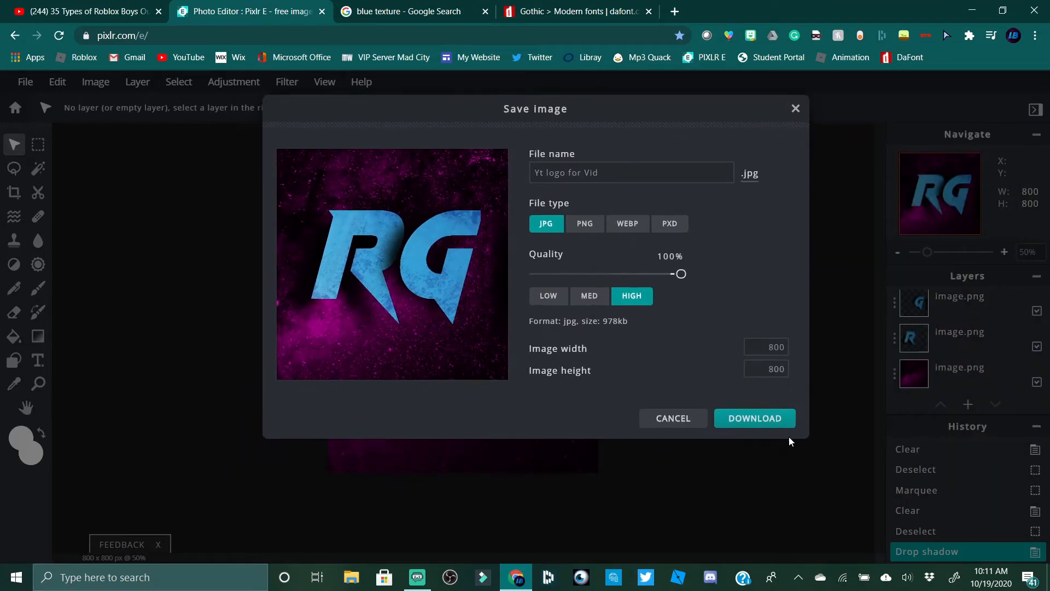
click(757, 419)
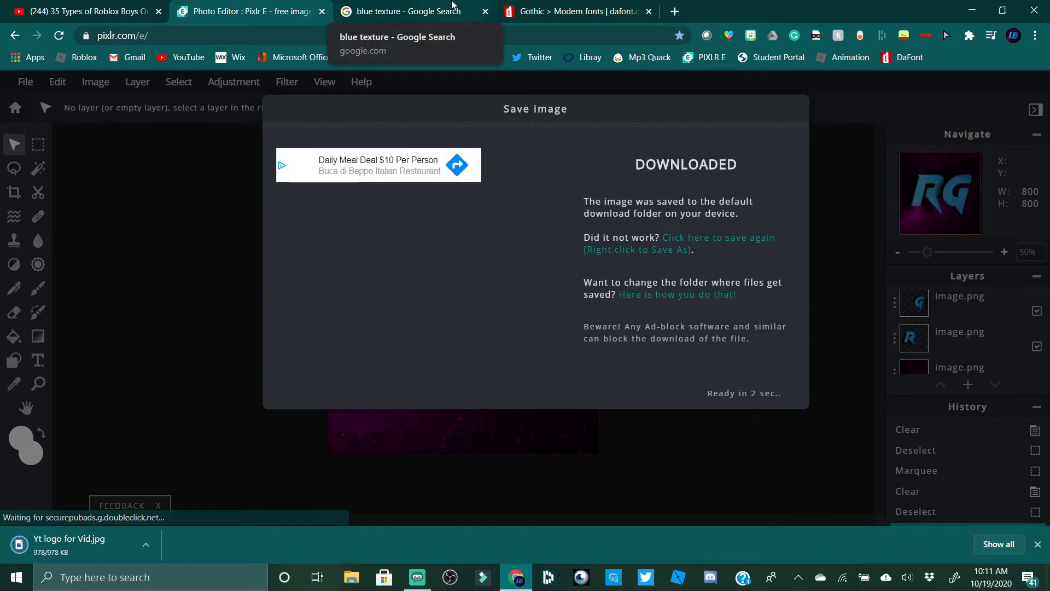
Open YouTube in place of the blue texture search and switch to the account that has no channel
click(453, 6)
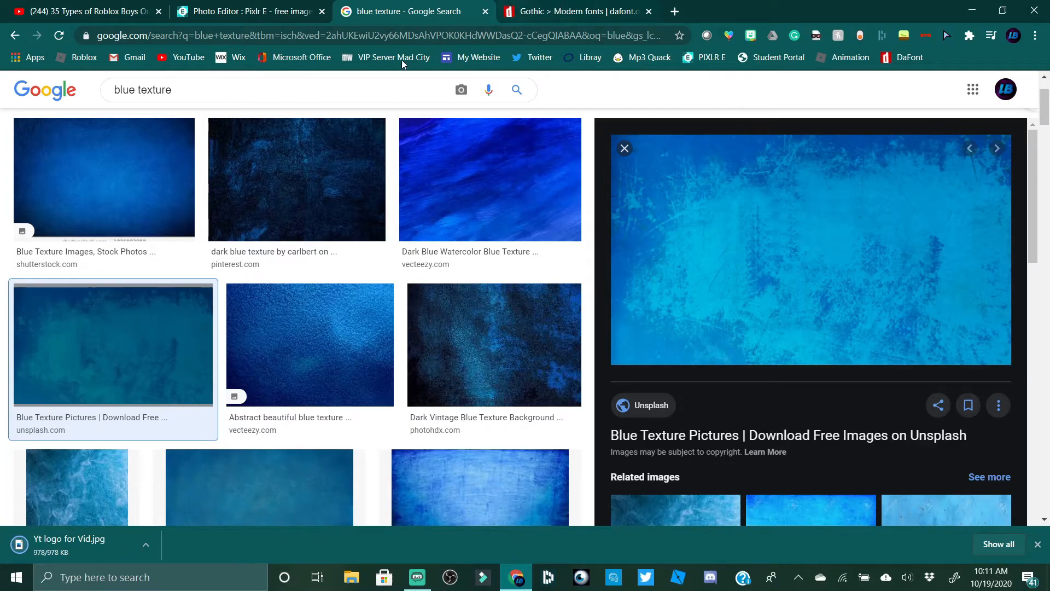
click(182, 57)
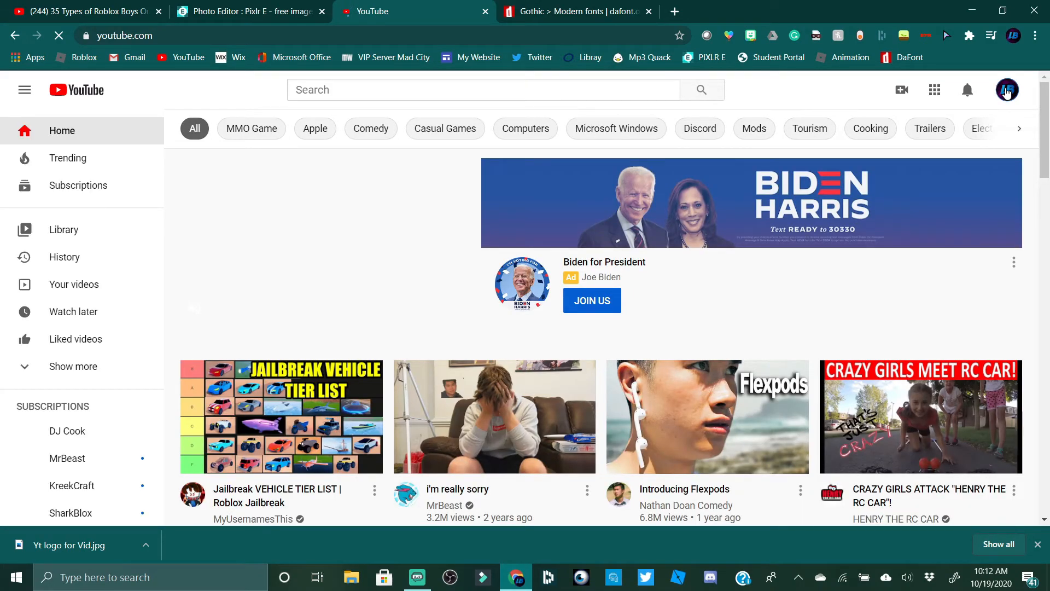
click(1006, 90)
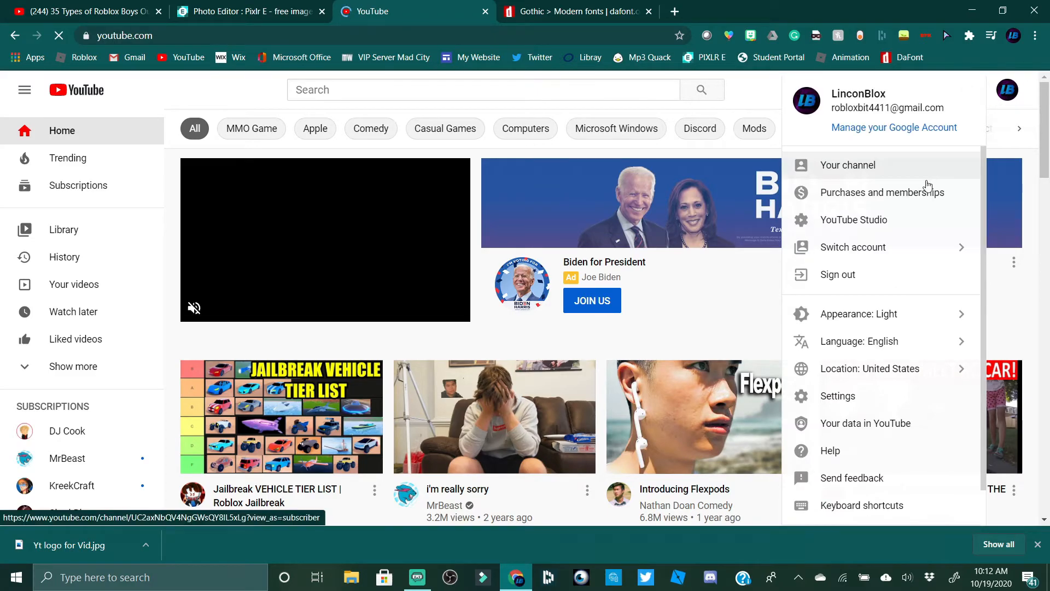
click(870, 250)
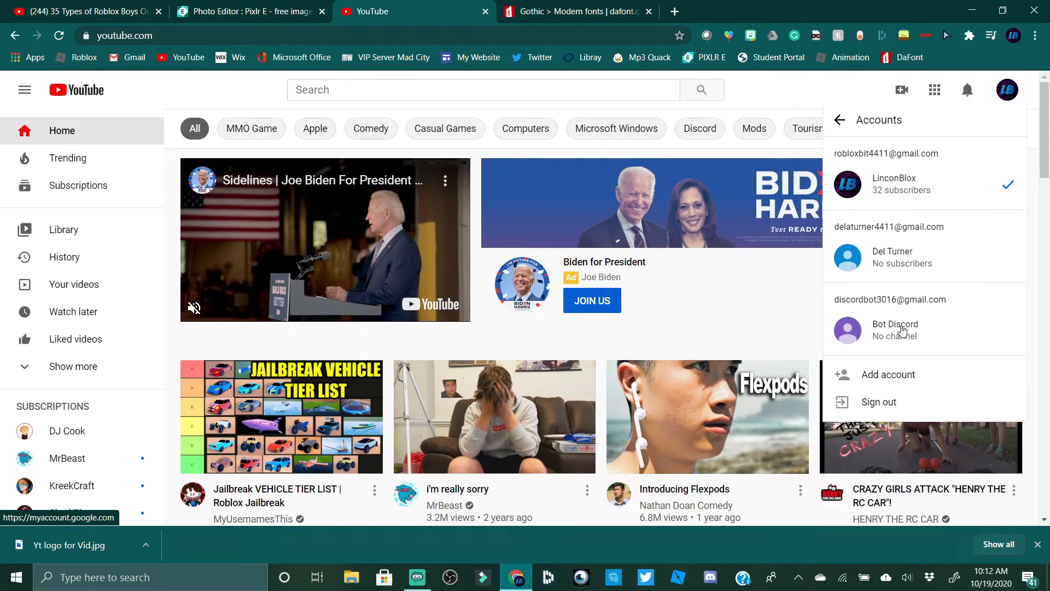
click(898, 334)
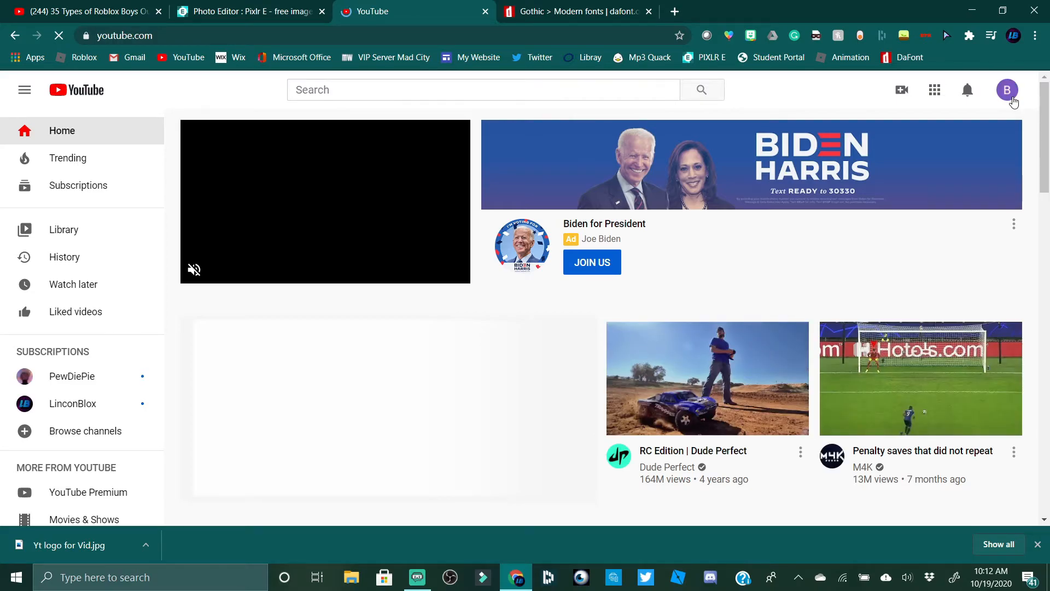
Try to create a YouTube channel with the custom name Ruth Gaming, accepting the new-account notice, and close the account verification page
click(1009, 93)
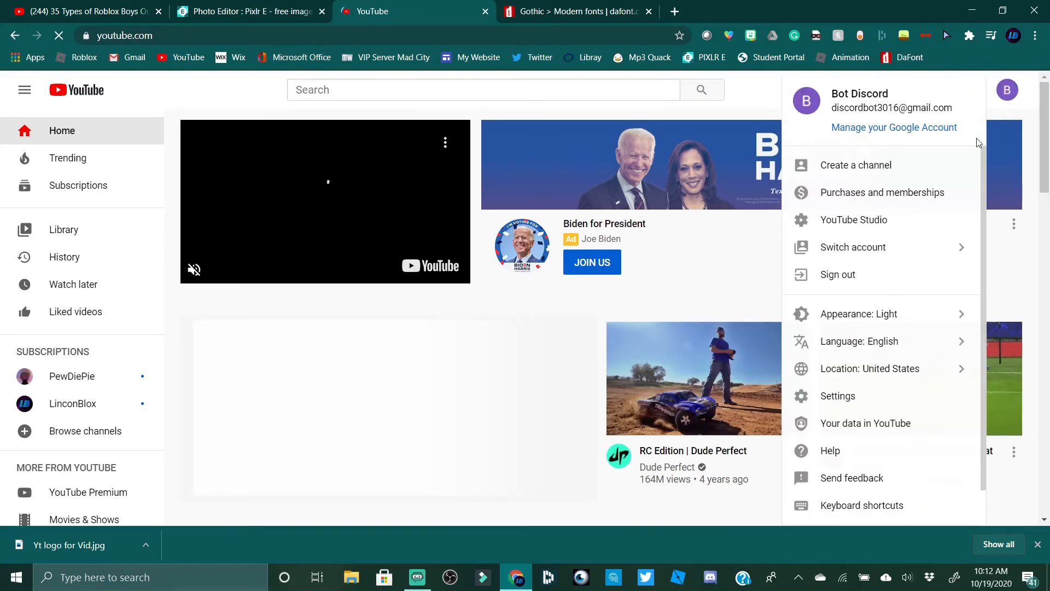
click(874, 171)
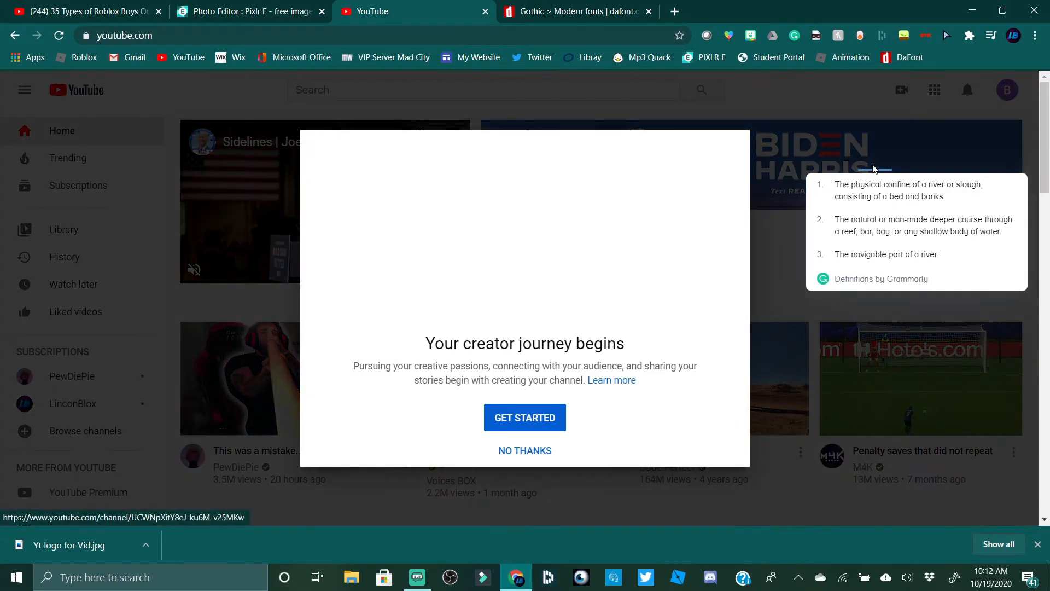
click(522, 418)
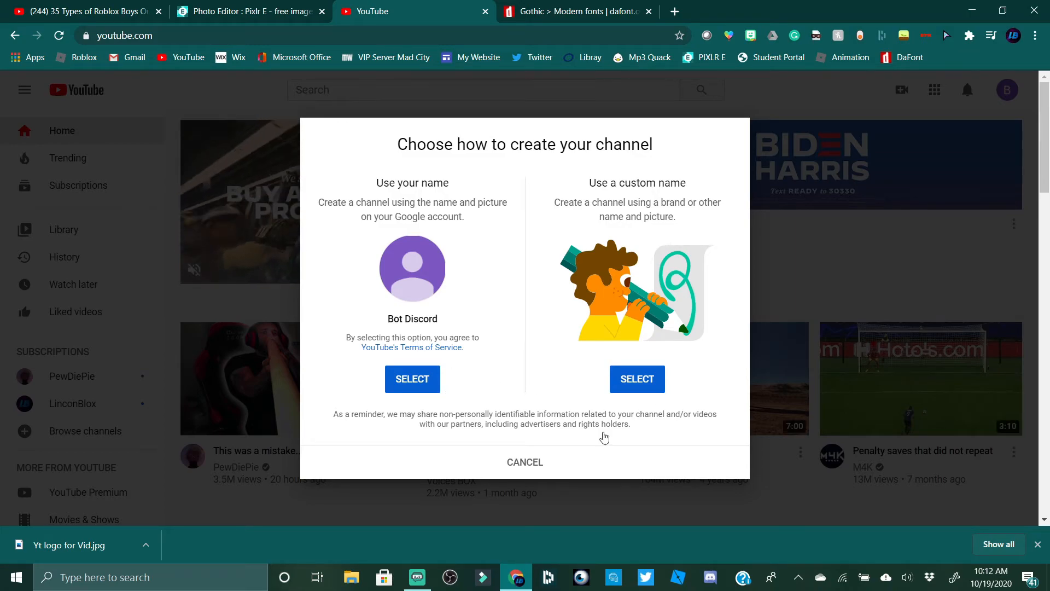
click(658, 383)
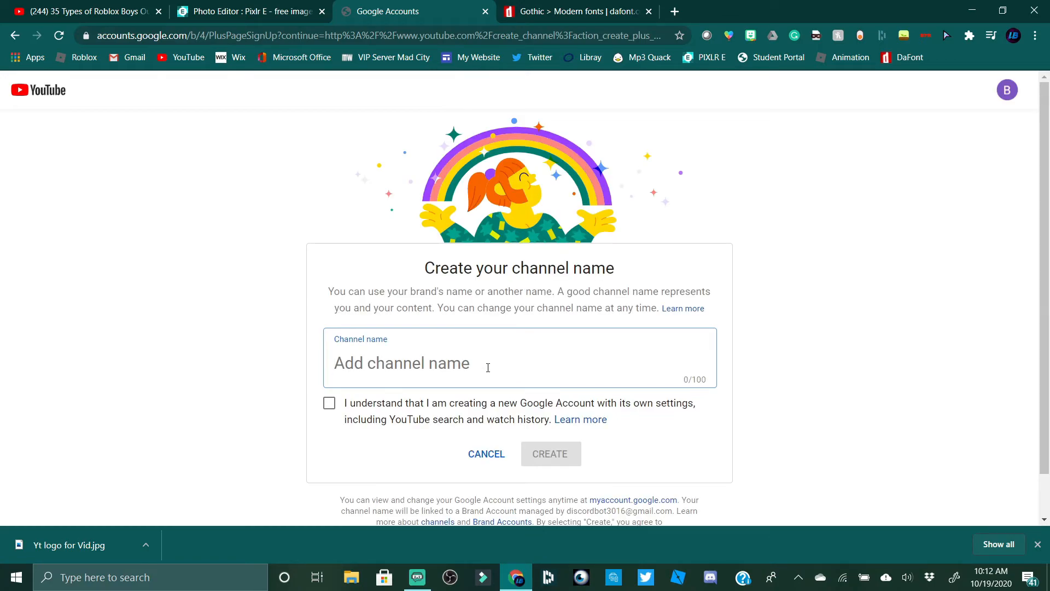
text(Ruth Gaming)
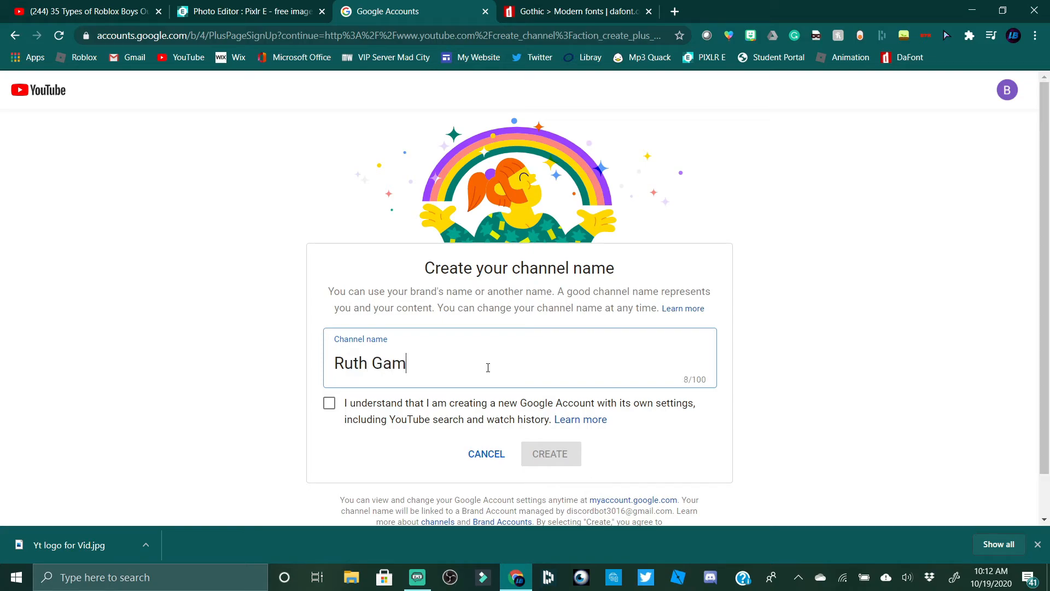
click(329, 404)
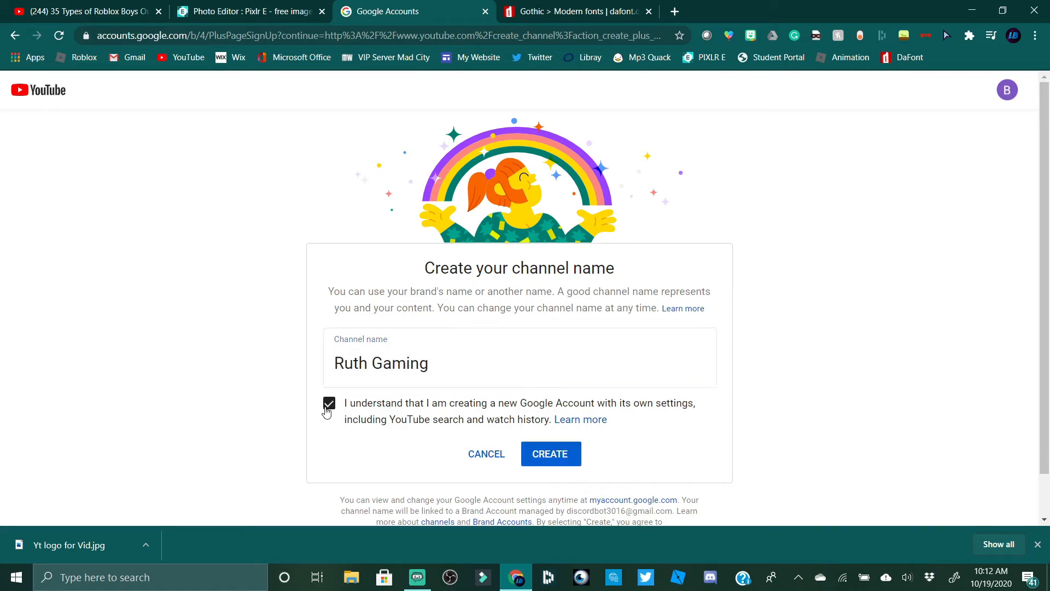
click(549, 453)
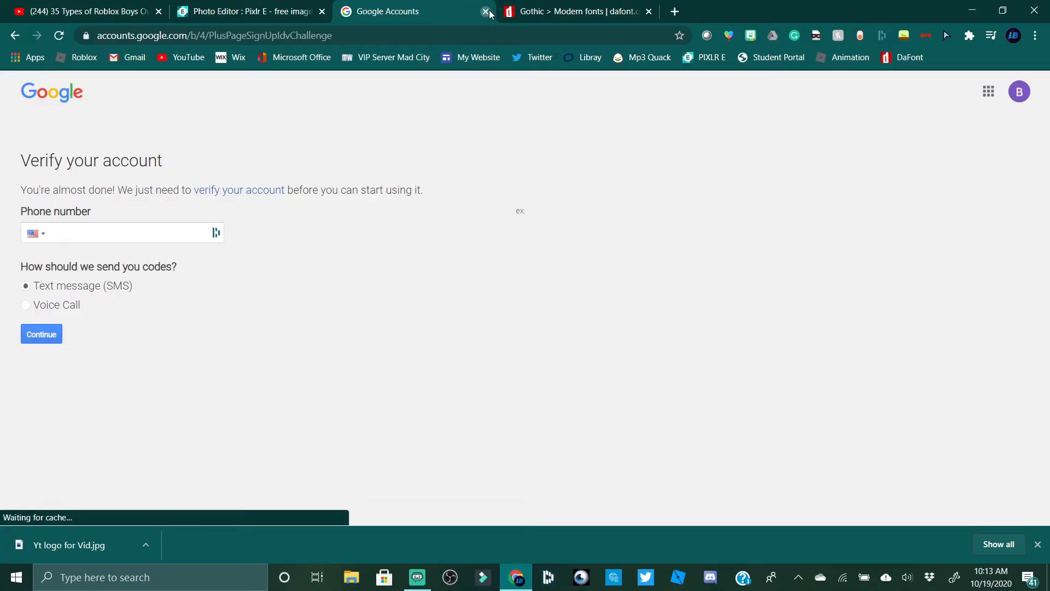
click(485, 11)
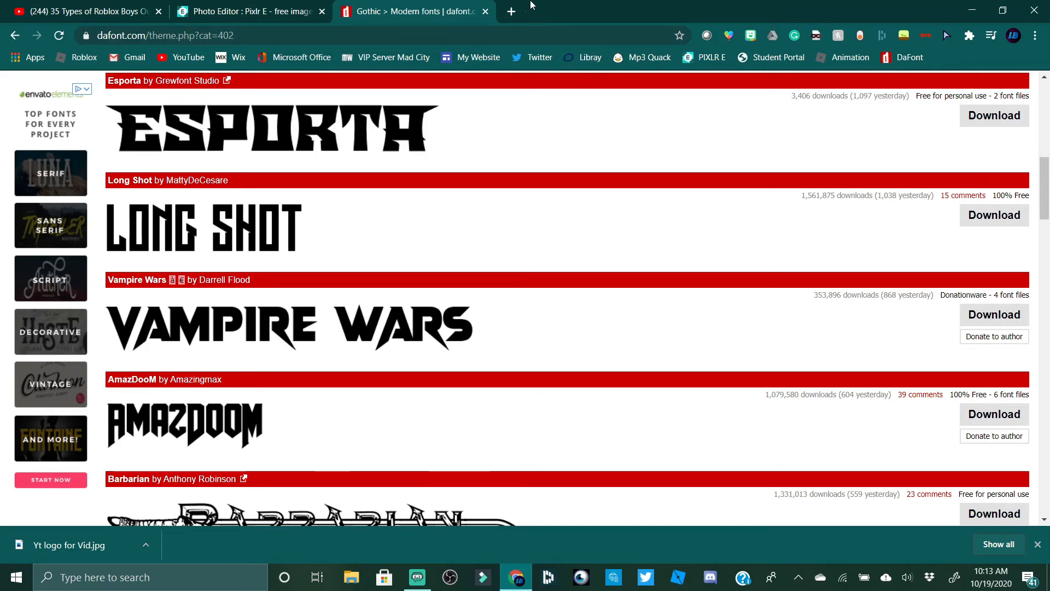
Open Twitter in a new browser tab and start editing the current account's profile
click(510, 13)
click(532, 58)
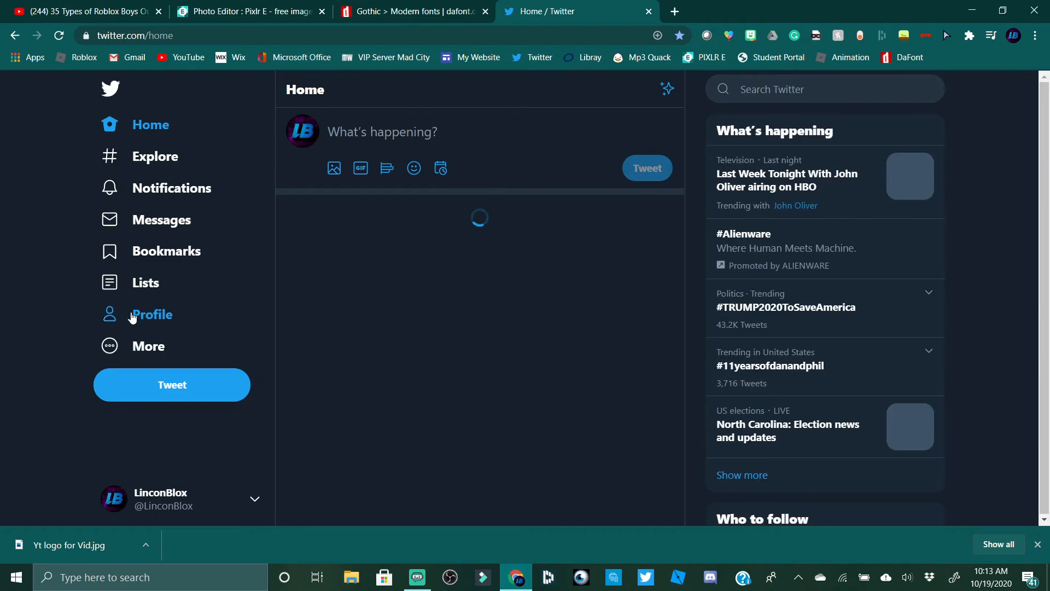
click(249, 502)
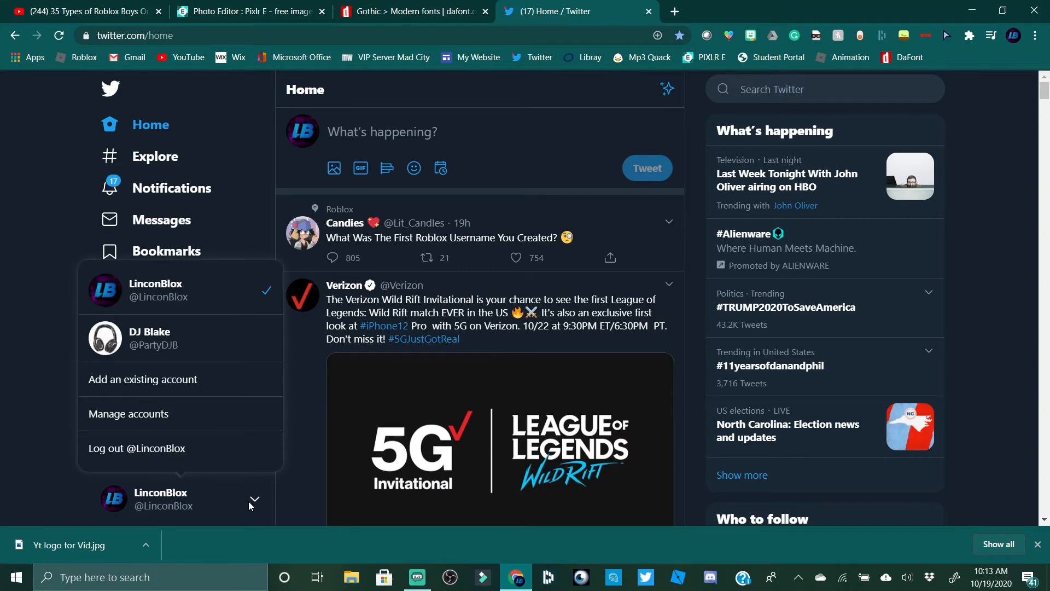
click(319, 326)
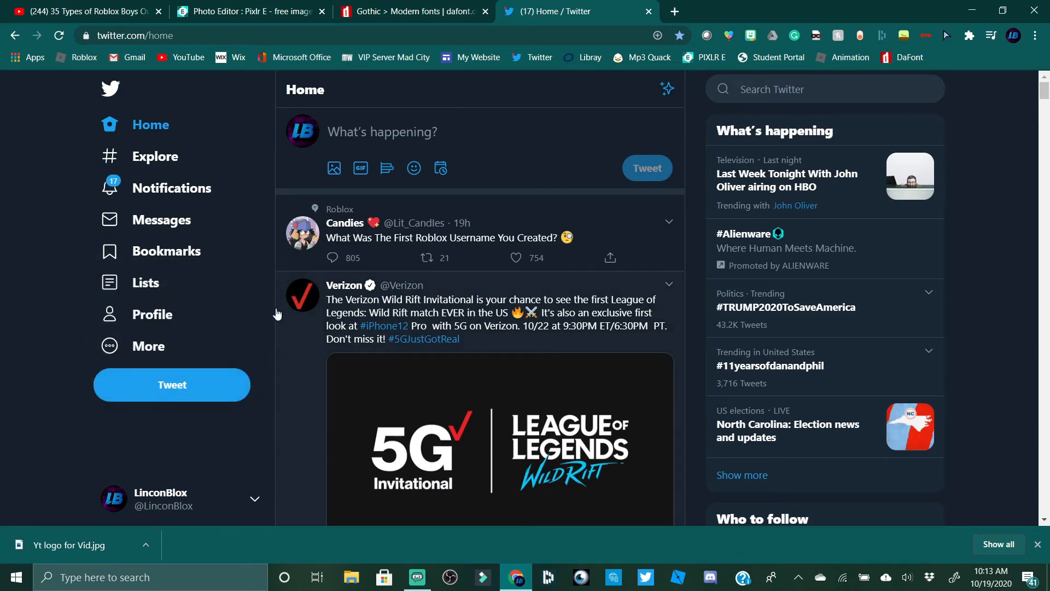
click(159, 320)
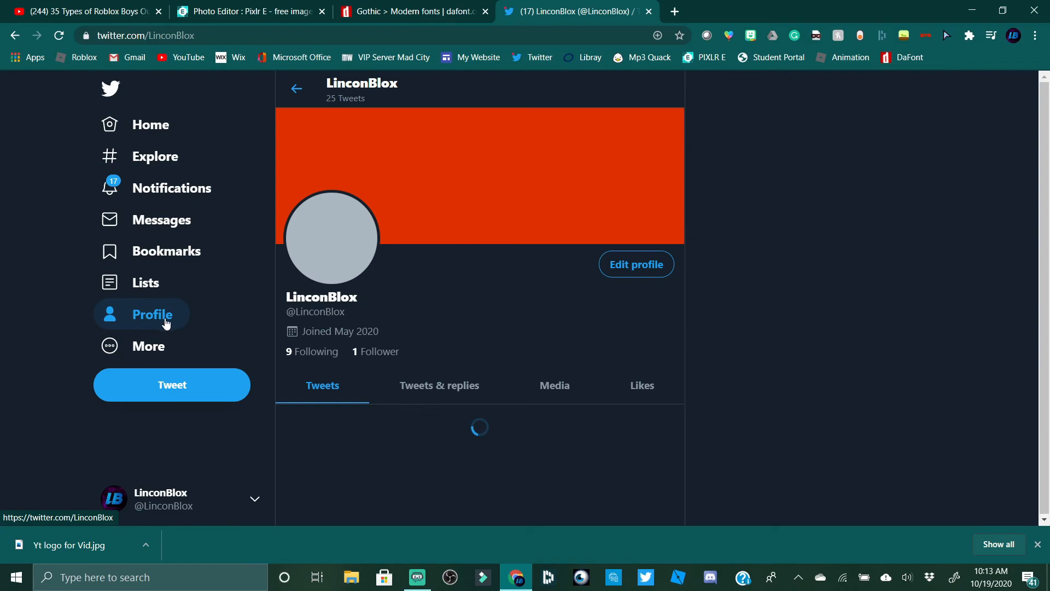
click(638, 267)
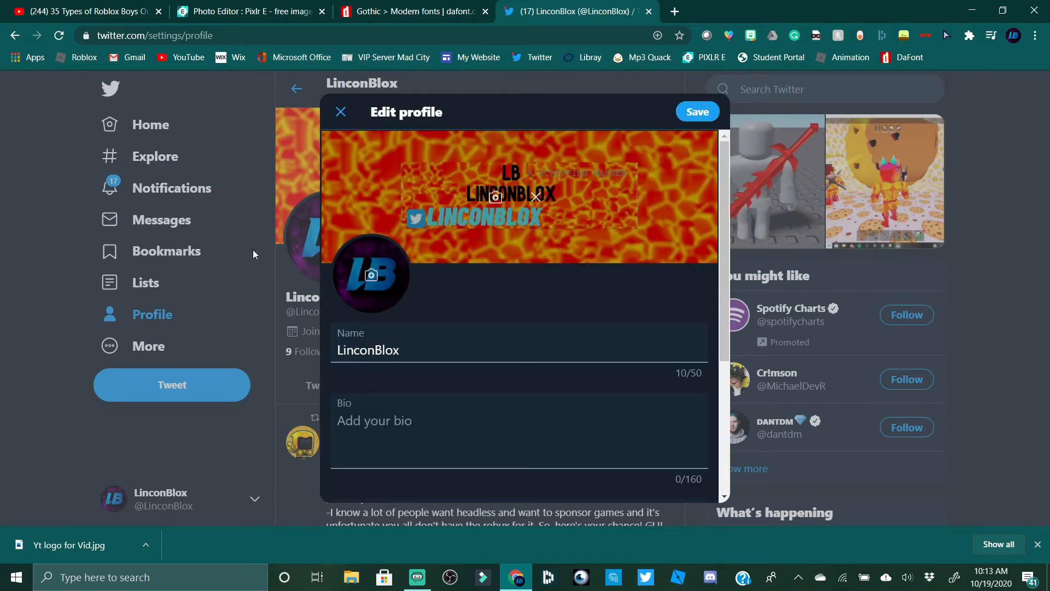
Replace the profile picture with Yt logo for Vid from Downloads, keeping the full crop, and save the profile
click(371, 275)
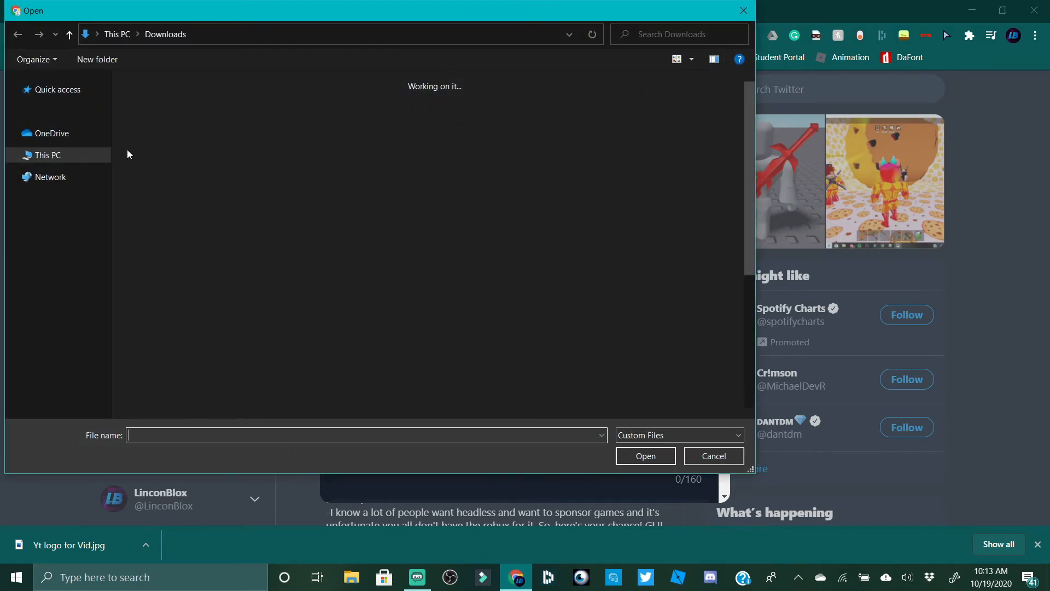
click(170, 123)
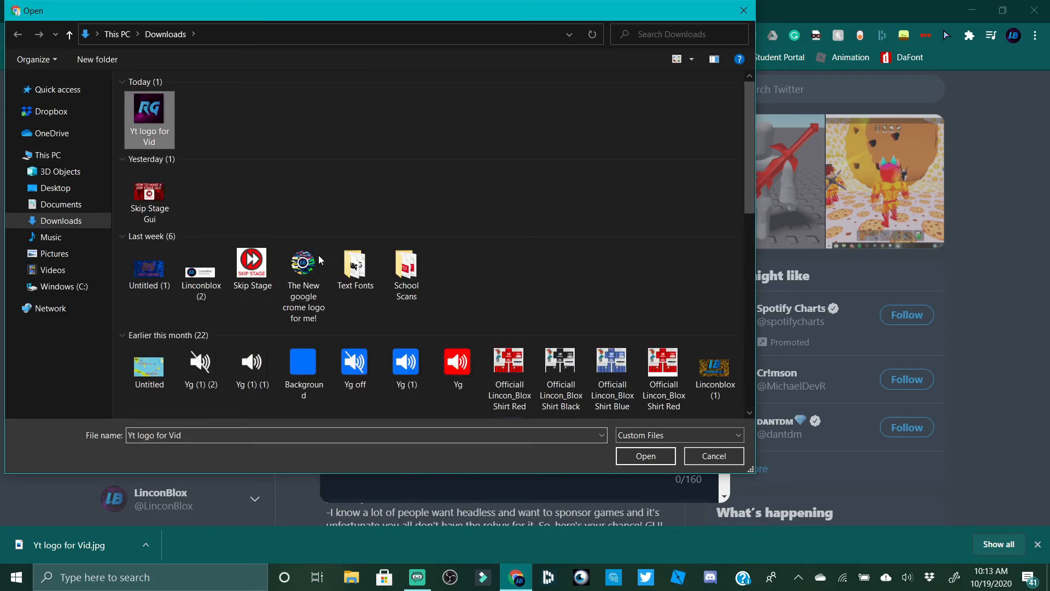
click(645, 456)
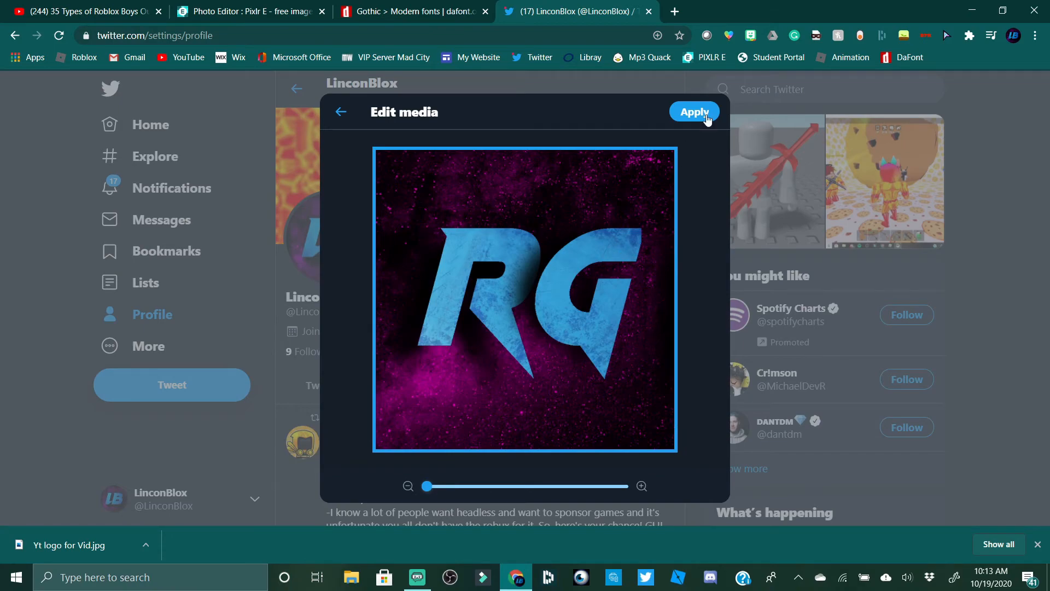
click(705, 116)
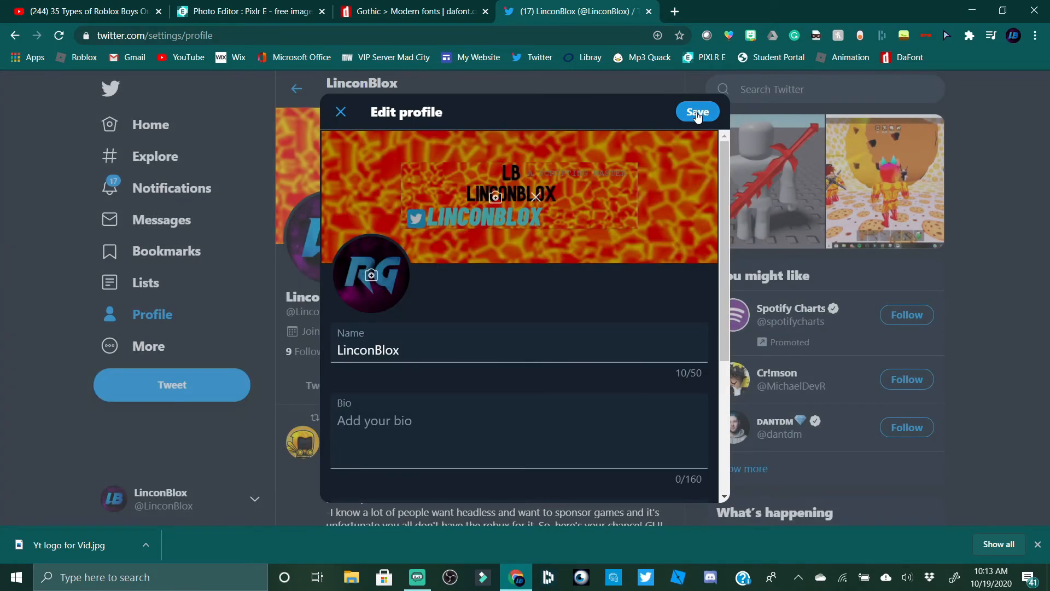
click(696, 113)
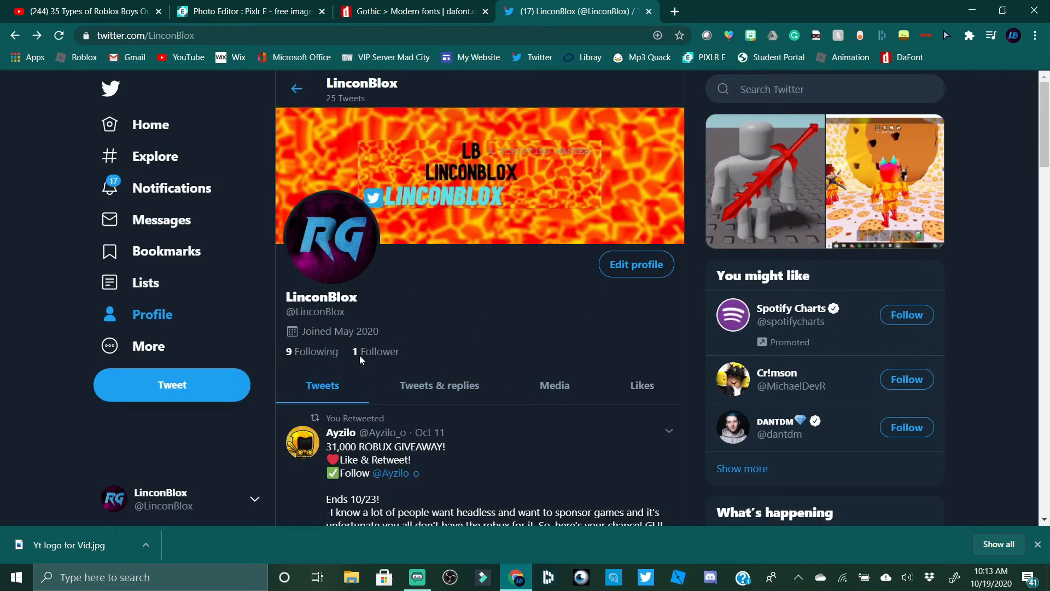
Examine the RG logo and the profile details on the Twitter profile page, both enlarged and at normal size
scroll(405, 337, down, 1)
scroll(412, 383, up, 1)
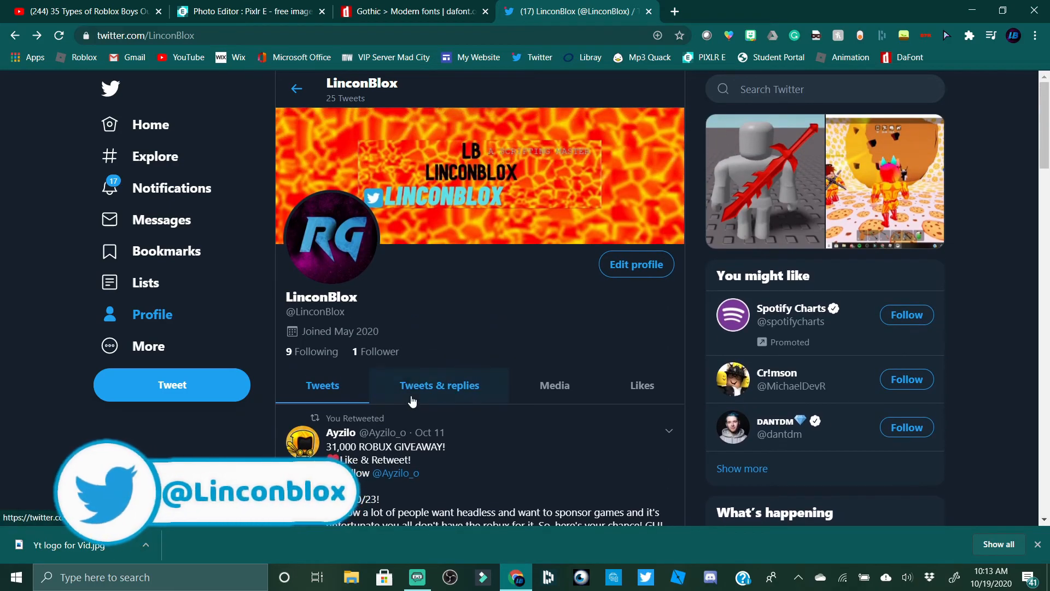
scroll(412, 403, up, 4)
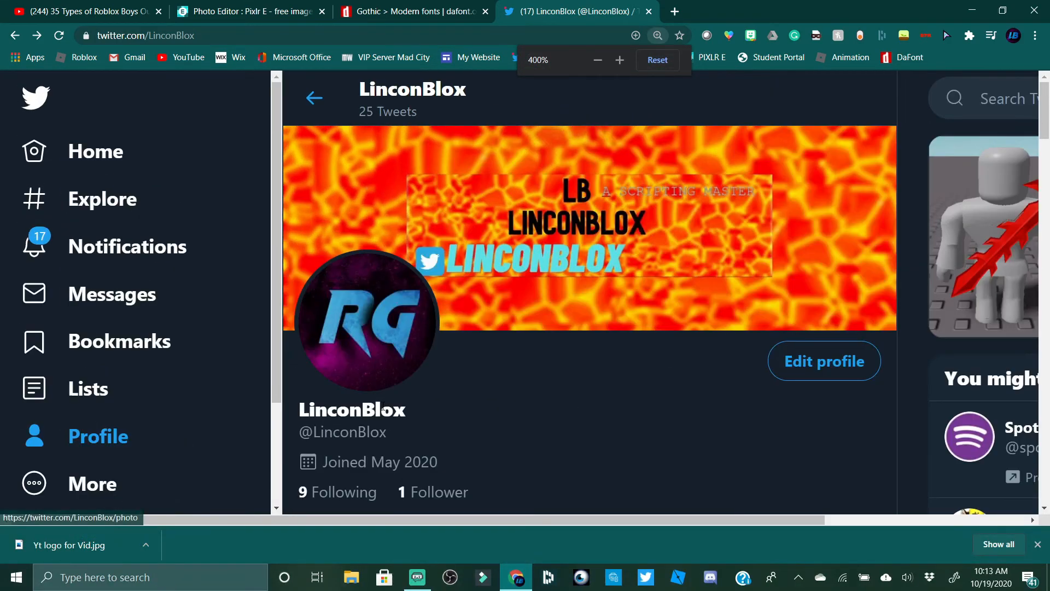
scroll(408, 402, down, 3)
scroll(476, 417, up, 4)
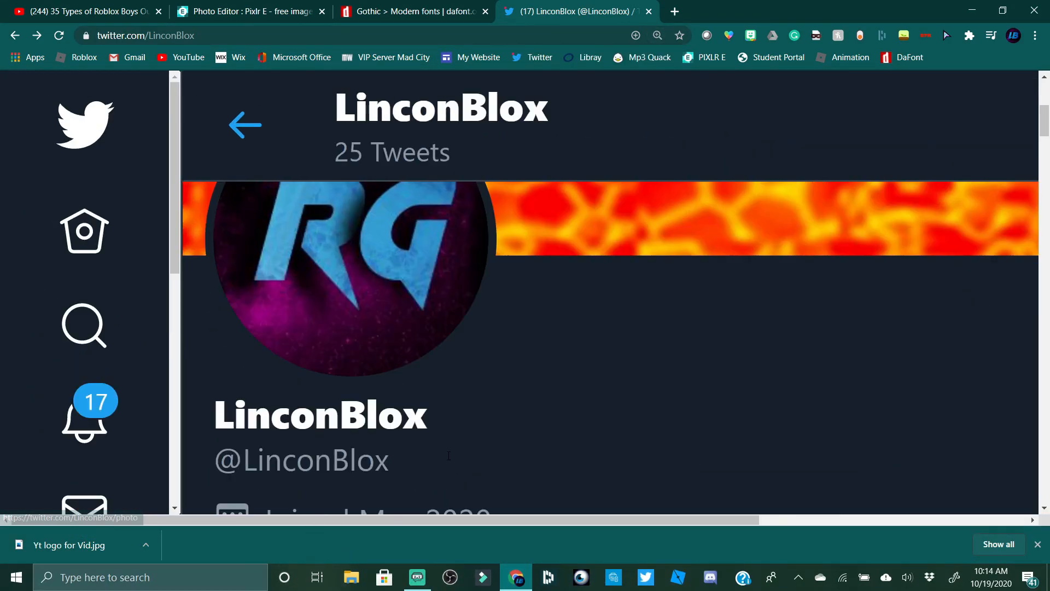
scroll(448, 465, up, 1)
scroll(378, 427, down, 2)
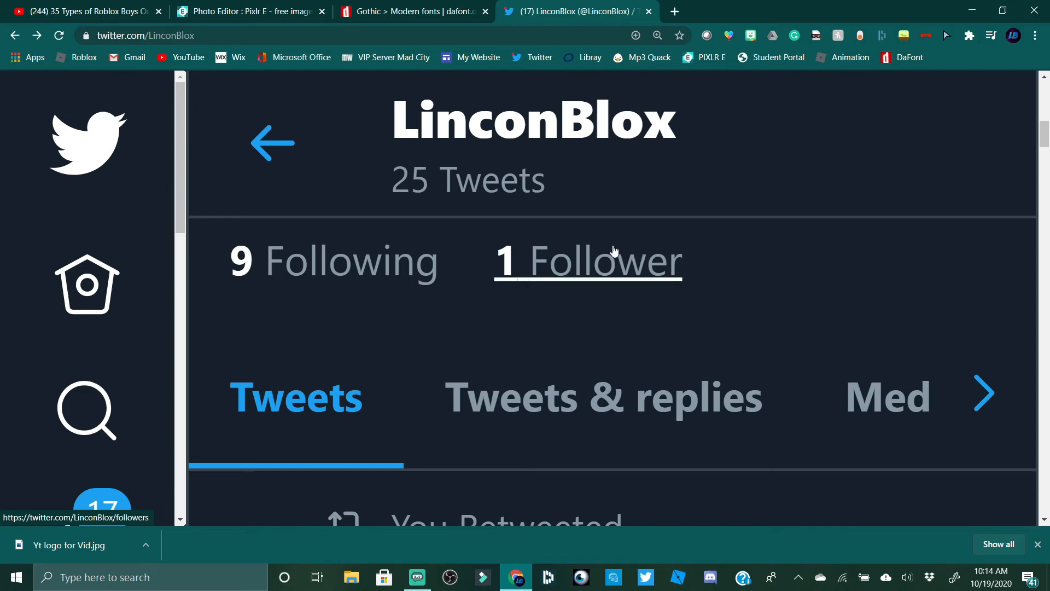
scroll(437, 361, up, 2)
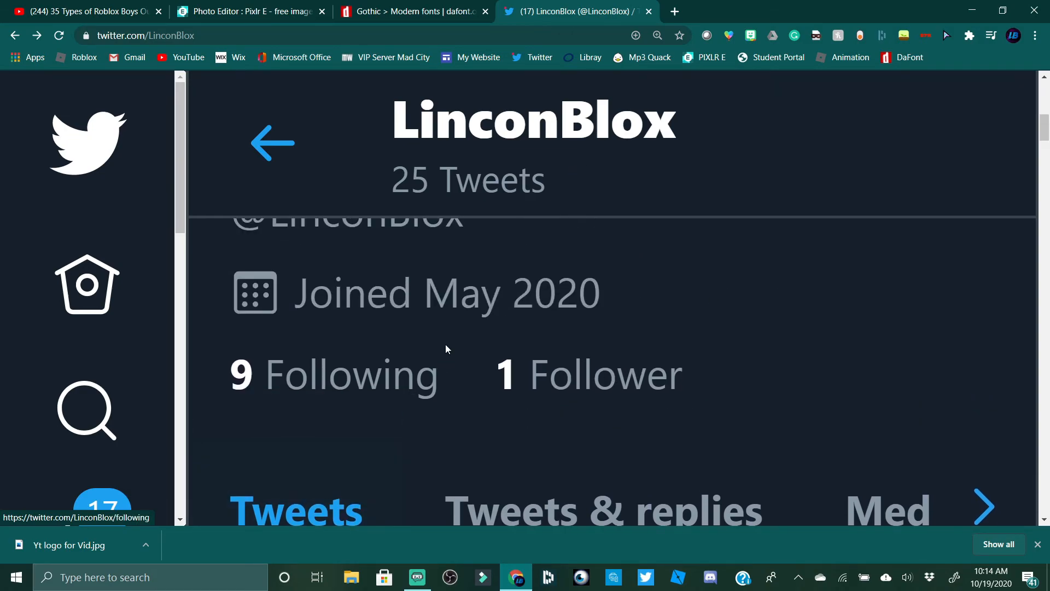
key(ctrl+minus)
key(ctrl+minus)
key(ctrl+minus)
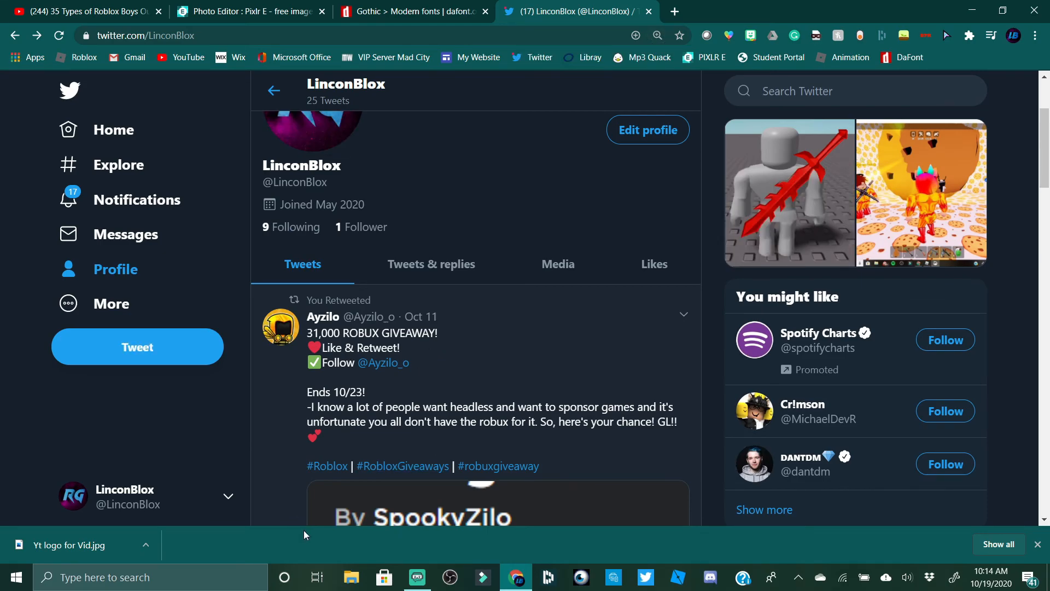
Look through the profile's tweets to examine how the RG logo appears as the avatar beside them
scroll(402, 378, down, 12)
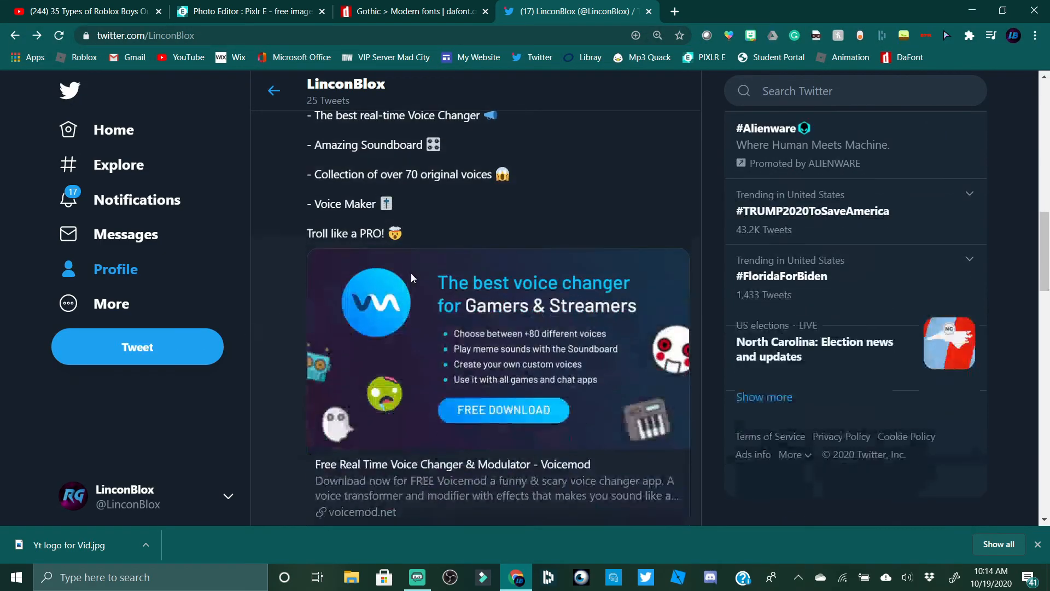
scroll(459, 263, down, 4)
key(ctrl+minus)
key(ctrl+minus)
key(ctrl+minus)
key(ctrl+minus)
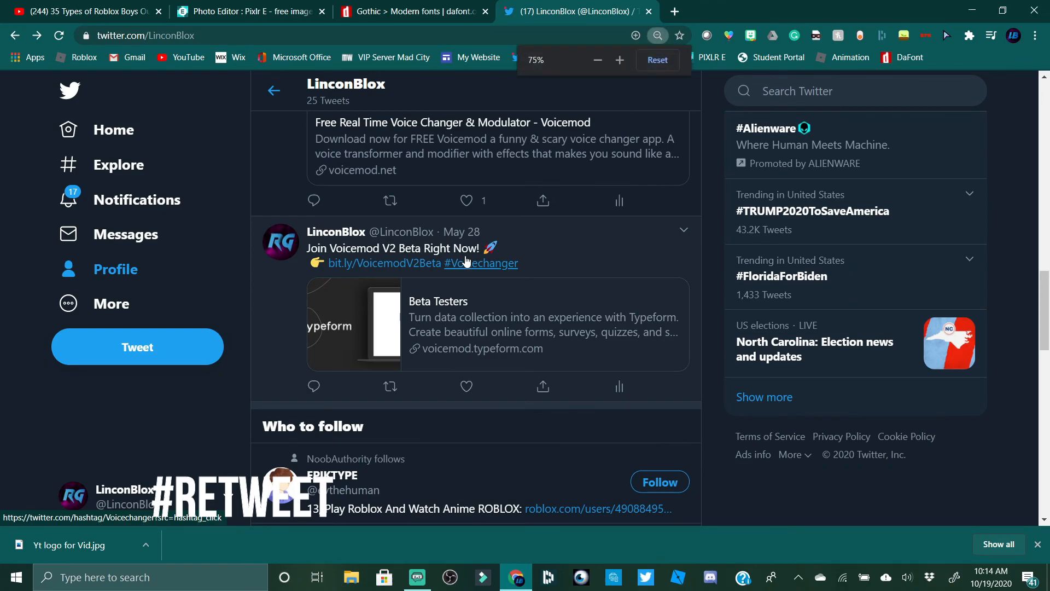
key(ctrl+plus)
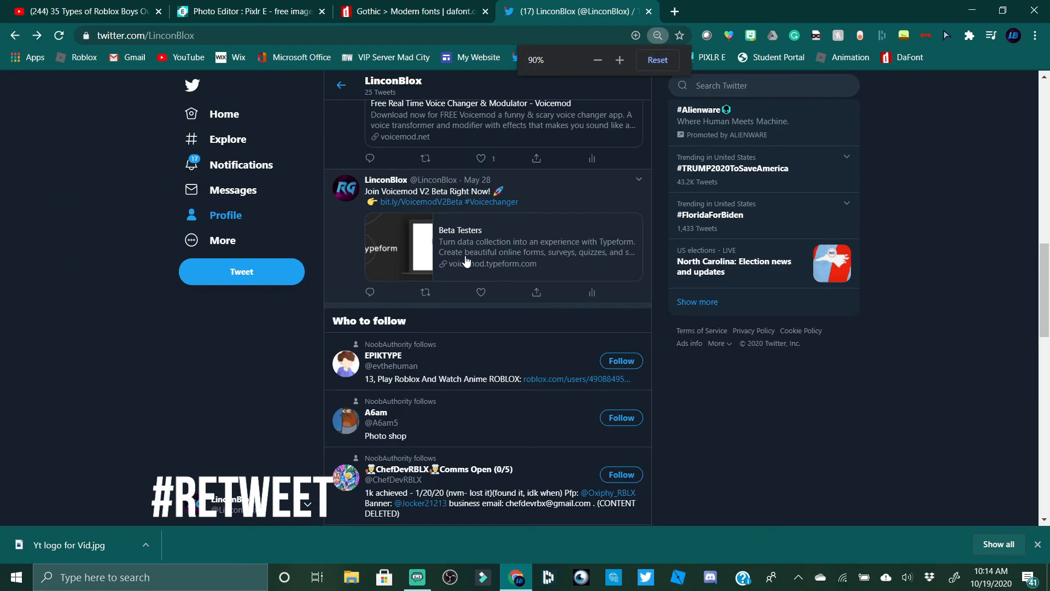
key(ctrl+plus)
key(ctrl+plus)
key(ctrl+plus)
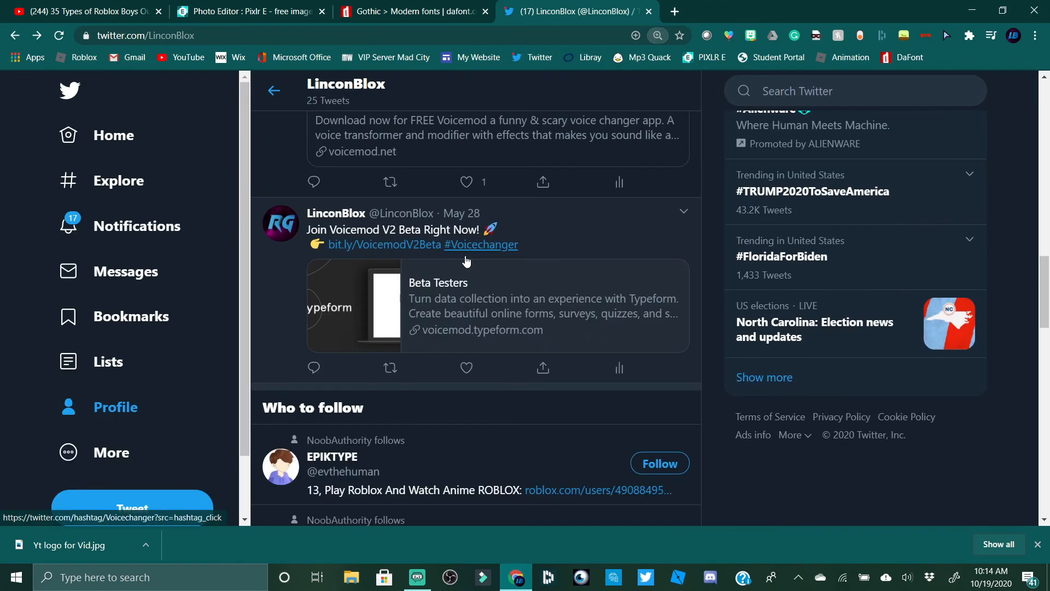
scroll(462, 265, down, 3)
scroll(459, 270, down, 7)
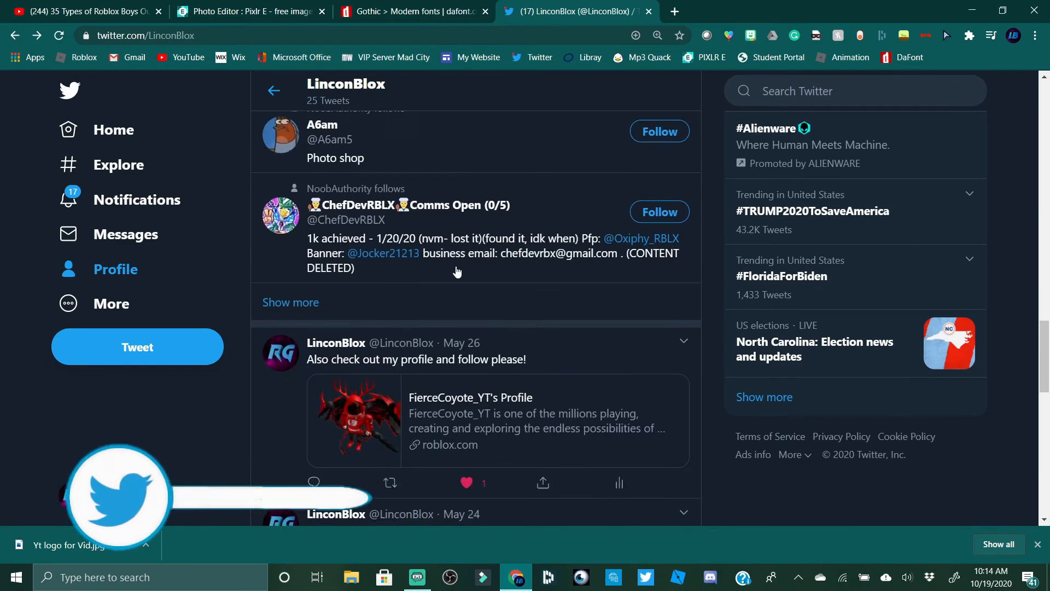
scroll(458, 273, down, 1)
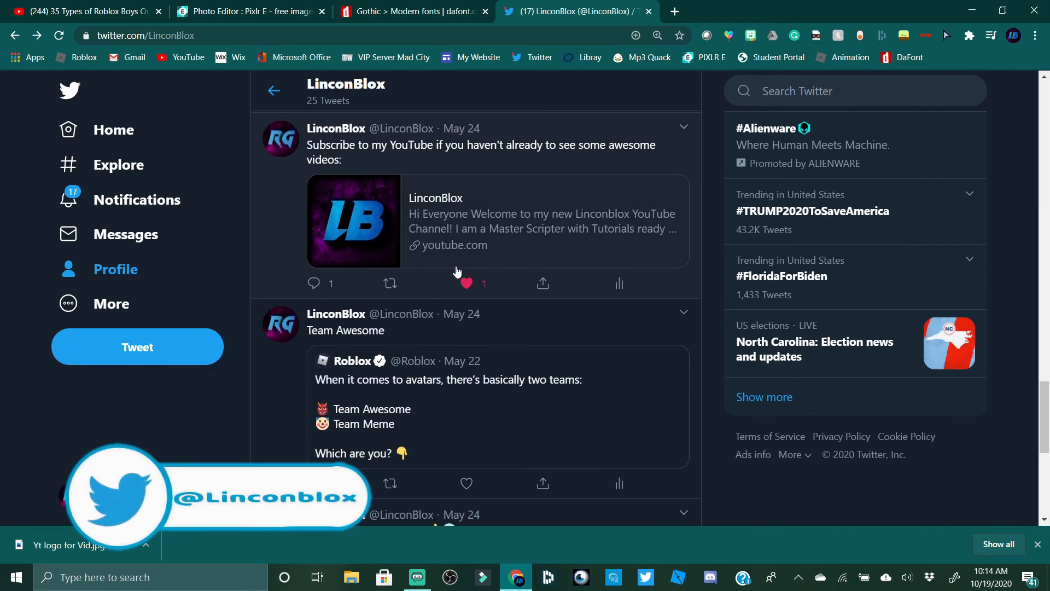
scroll(455, 262, up, 5)
scroll(453, 256, up, 4)
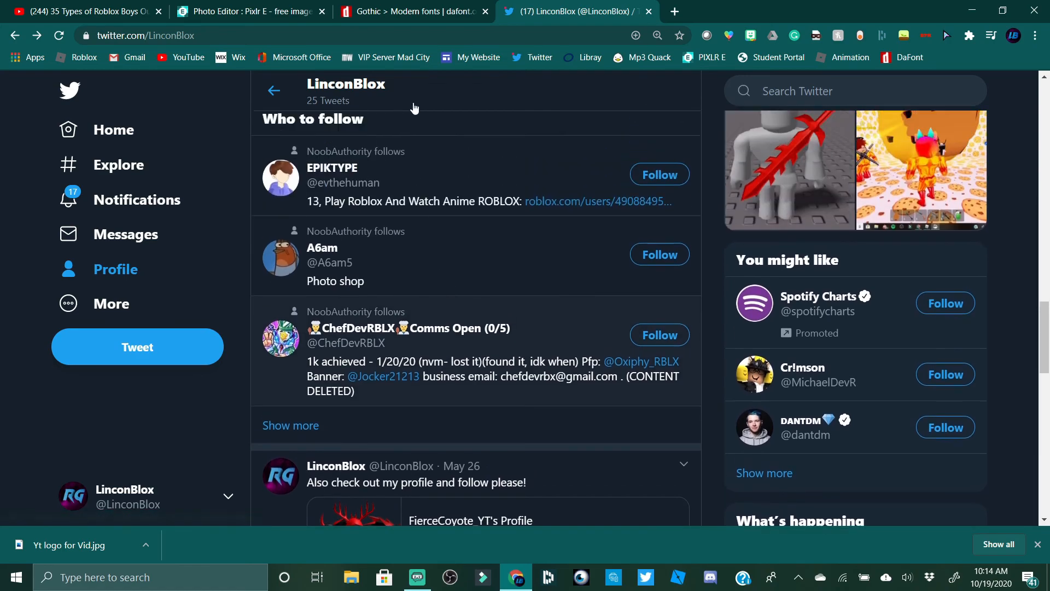
Switch back to the Pixlr E photo editor
click(226, 6)
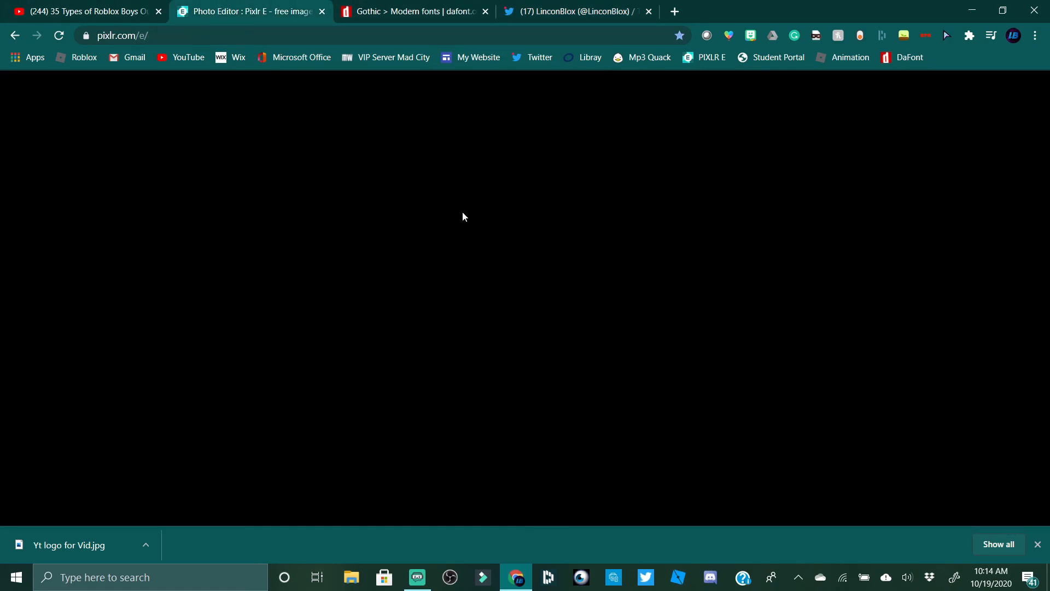